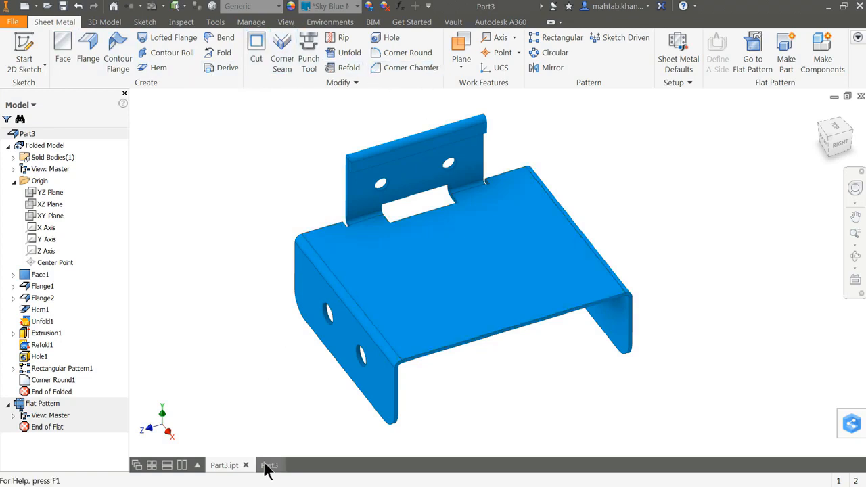
Step: Examine the flat pattern view and its dimensions in the Part3 drawing
left_click(268, 466)
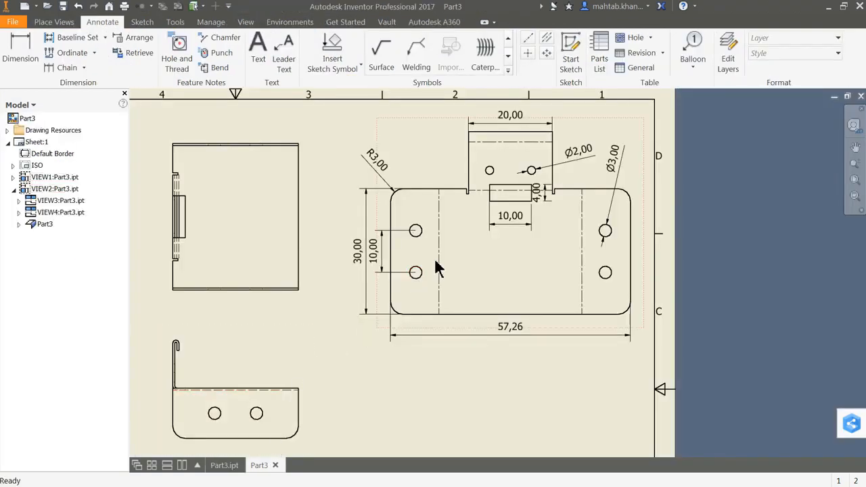
scroll(547, 197, "down", 2)
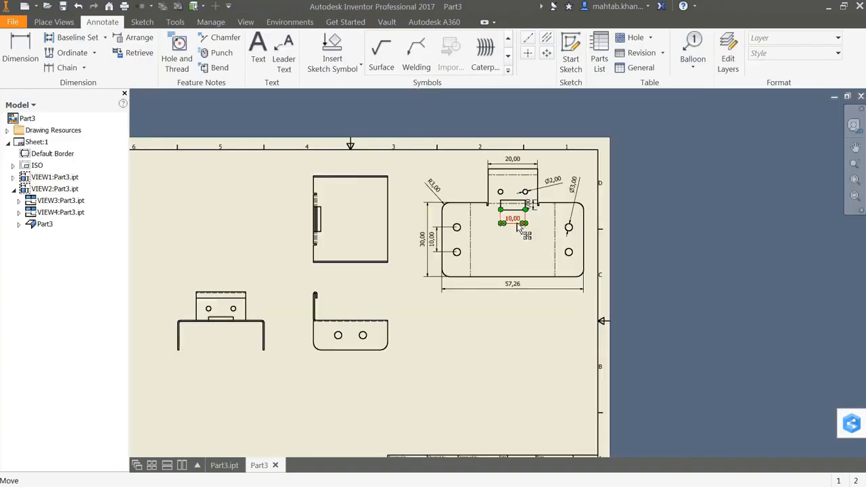
scroll(315, 250, "up", 3)
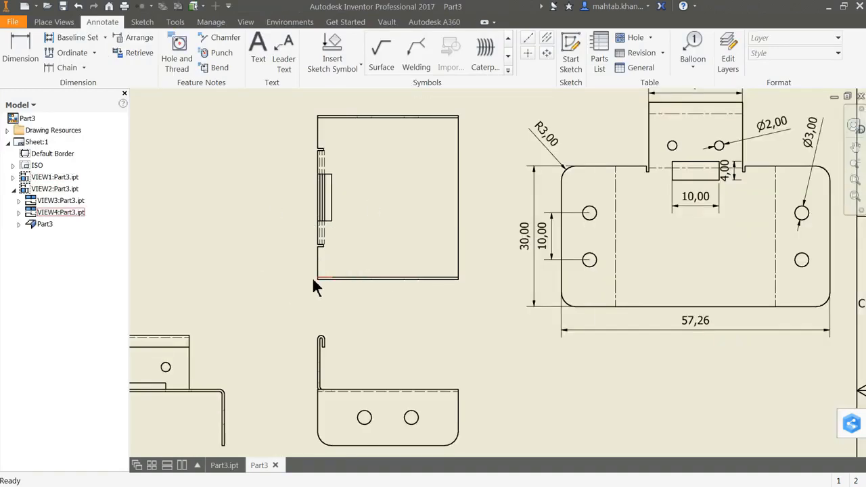
scroll(398, 279, "down", 2)
scroll(607, 233, "up", 3)
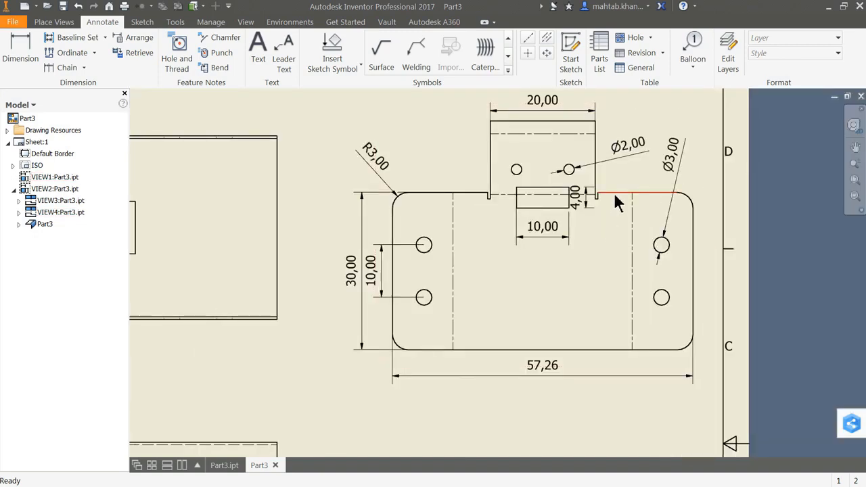
left_click(570, 241)
left_click(563, 251)
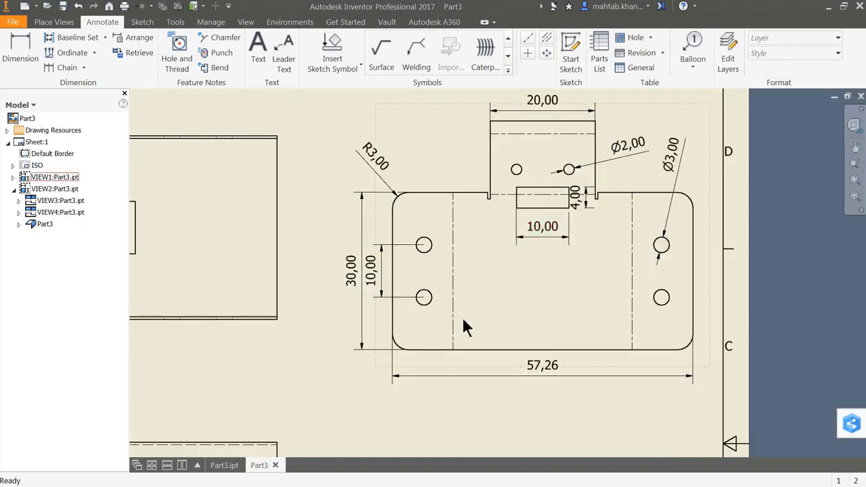
left_click(384, 286)
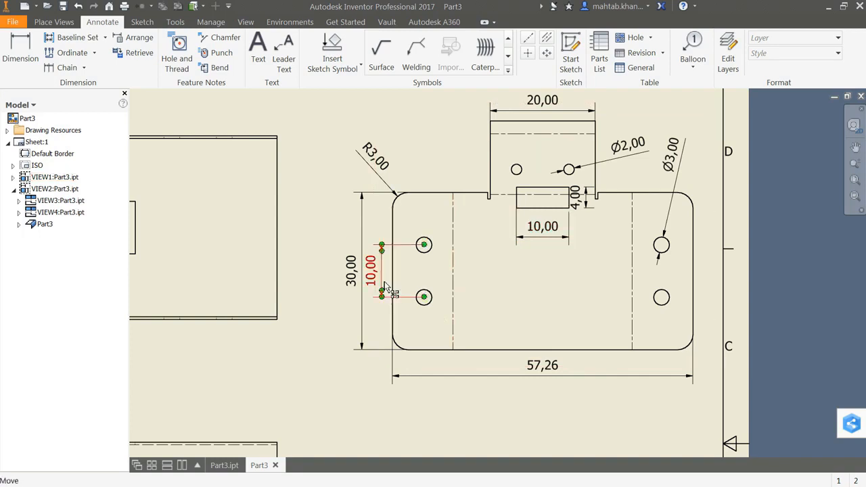
left_click(291, 288)
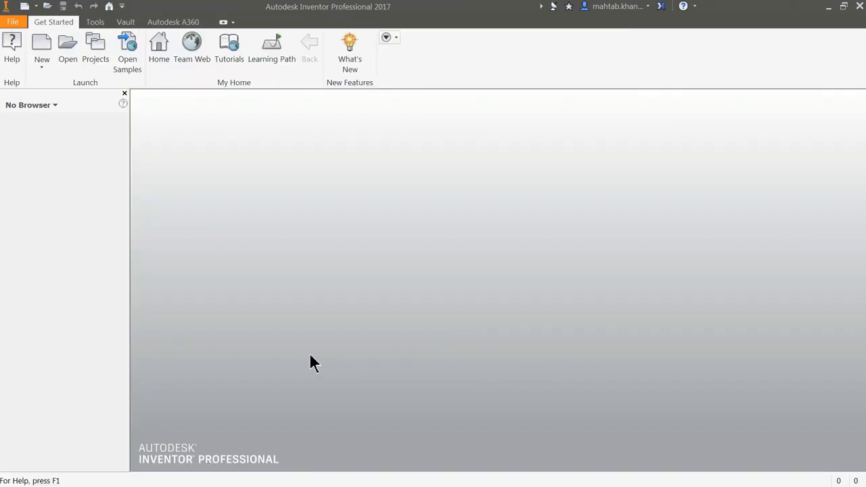
Step: Create a new part from the metric Sheet Metal (mm).ipt template
left_click(41, 66)
left_click(57, 94)
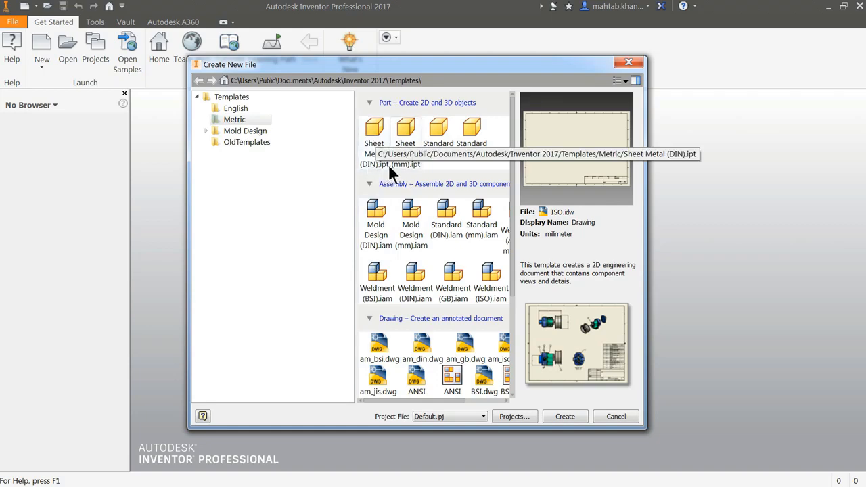
left_click(408, 149)
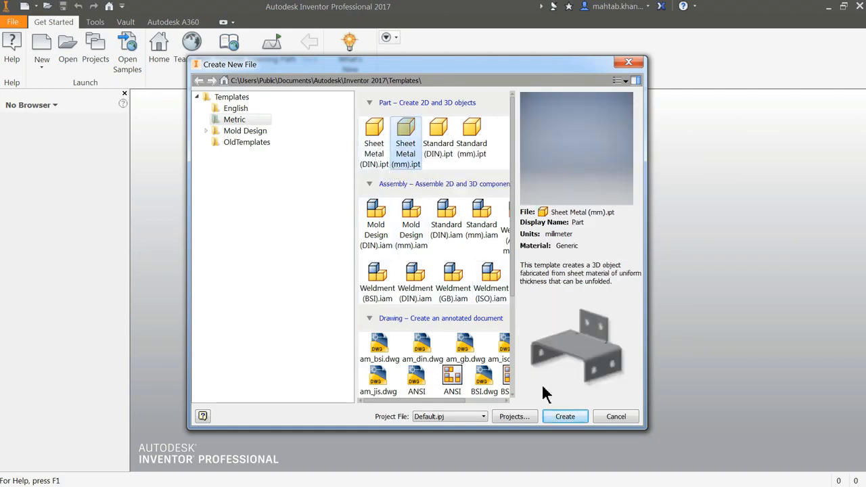
left_click(565, 417)
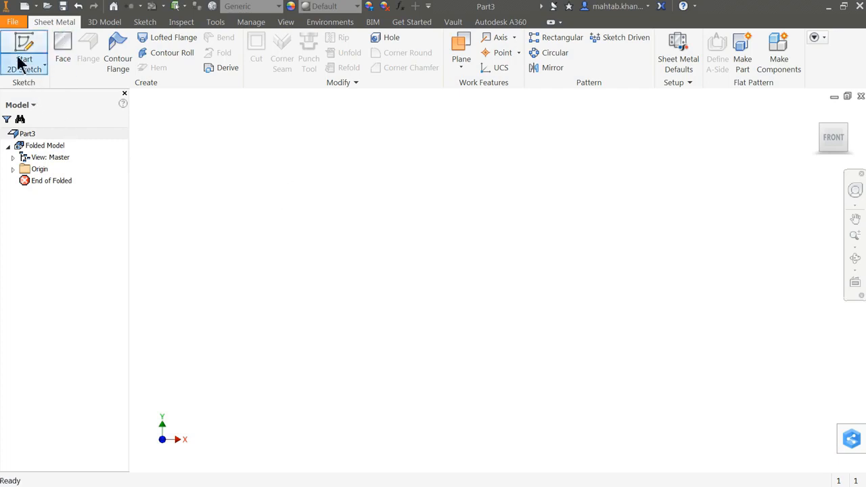
Step: Start a 2D sketch on the horizontal XZ origin plane
left_click(13, 170)
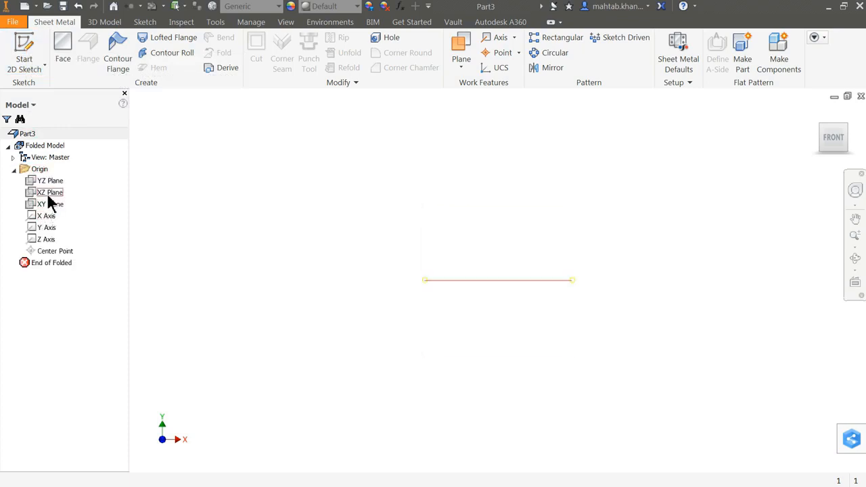
left_click(28, 46)
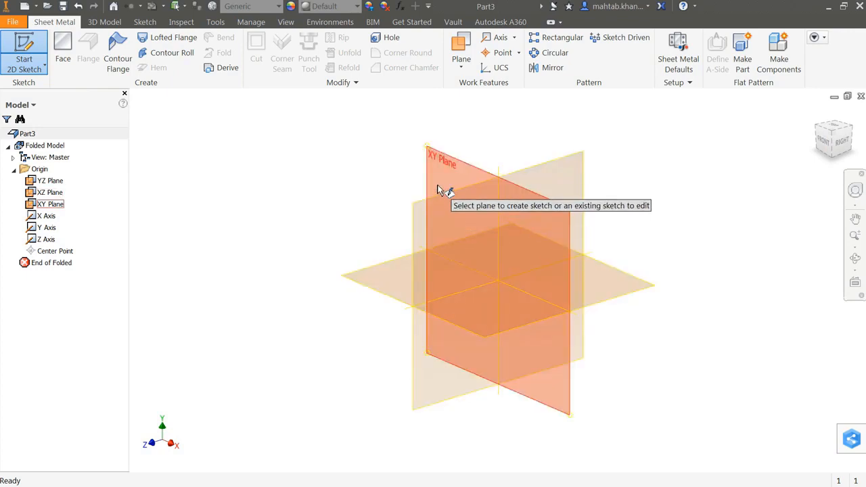
left_click(400, 276)
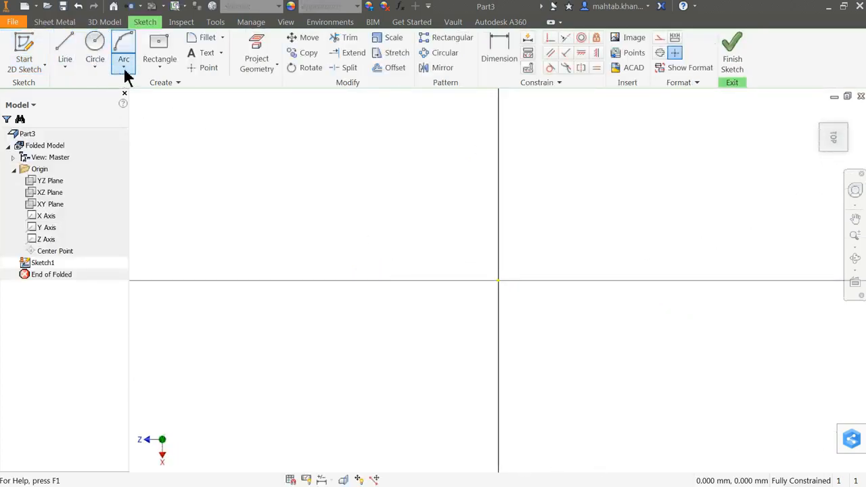
Step: Draw a center-point rectangle on the sketch origin, 30 mm along the X direction and 35 mm along the Z direction
left_click(160, 61)
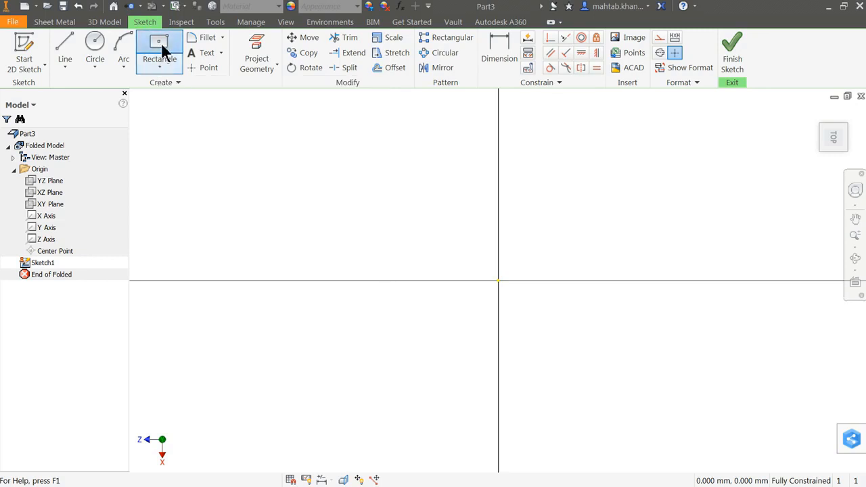
left_click(498, 281)
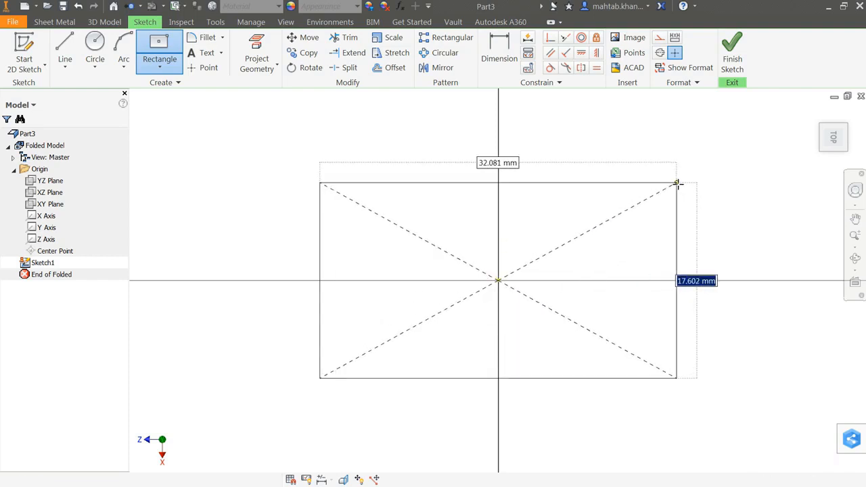
type("3")
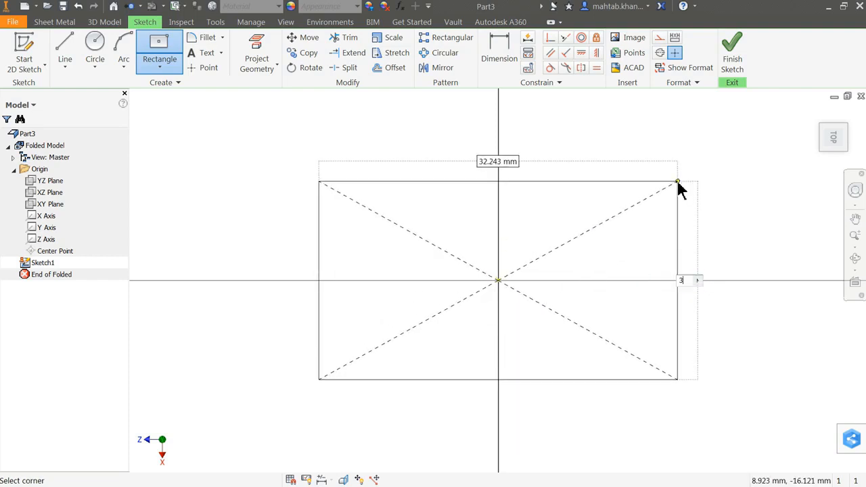
type("0")
key("Tab")
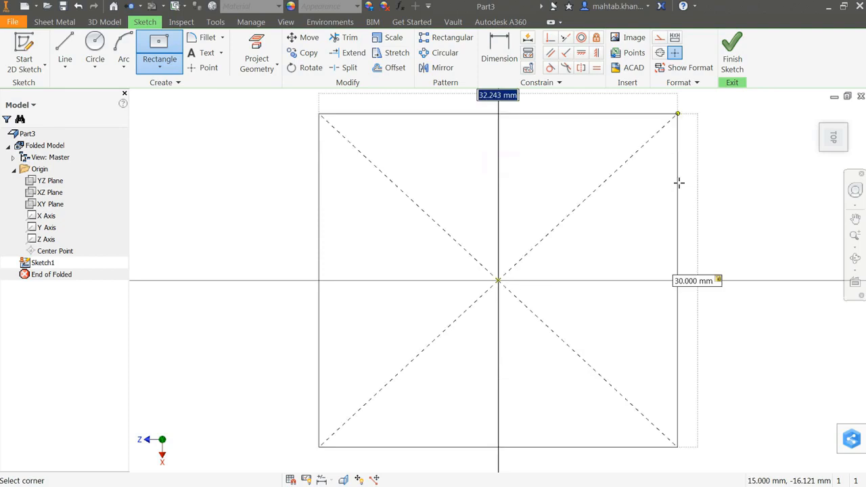
type("35")
key("Return")
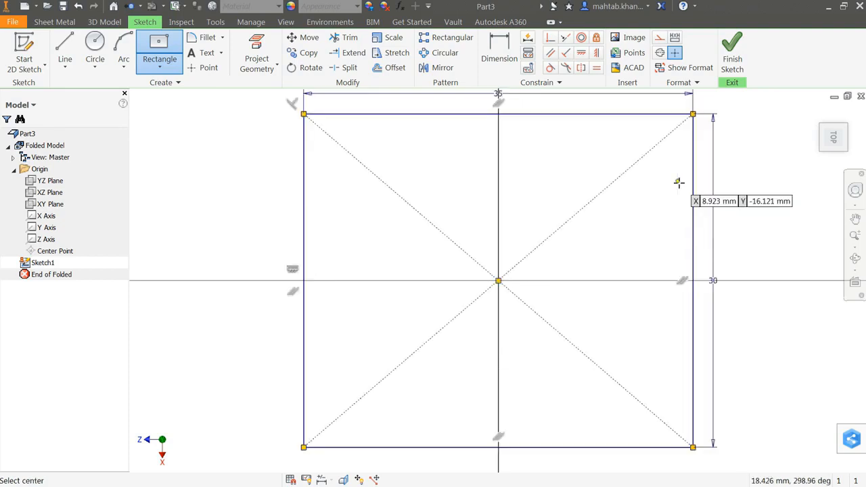
Step: Finish the sketch and create a sheet metal face from the rectangular profile with the default settings
left_click(735, 67)
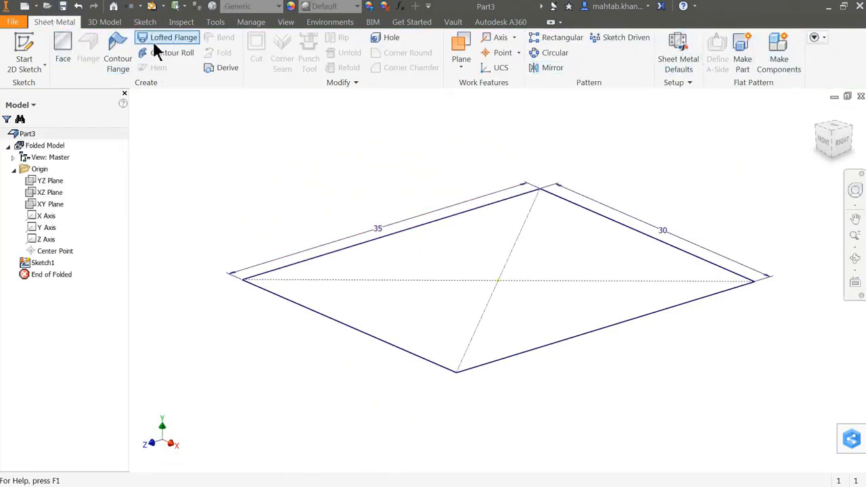
left_click(62, 58)
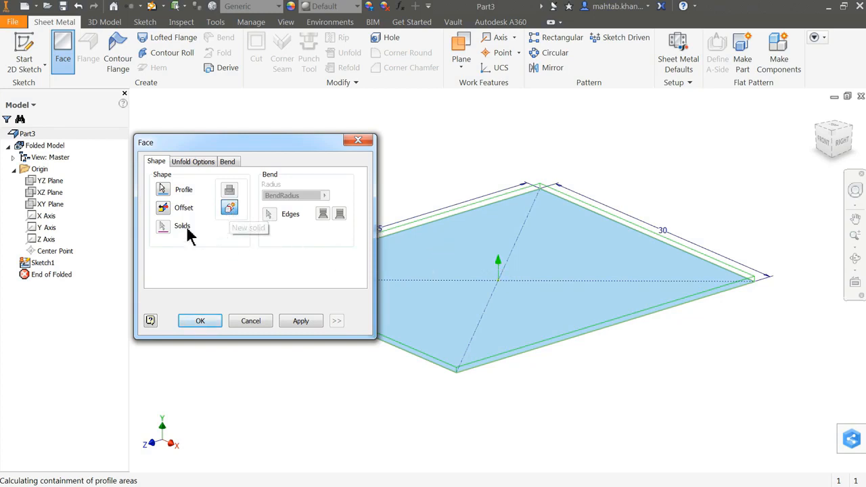
left_click(198, 322)
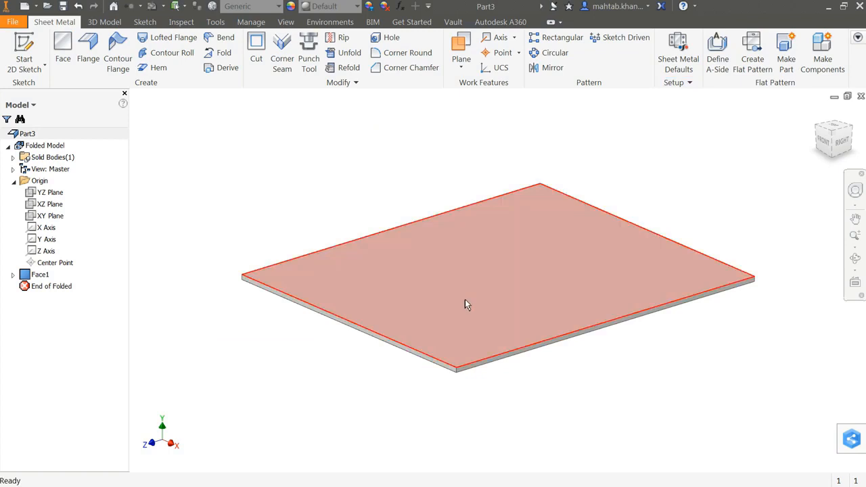
Step: From the sheet metal defaults, try out a new local rule named 2mm based on Default_mm, and cancel the style editor
left_click(678, 71)
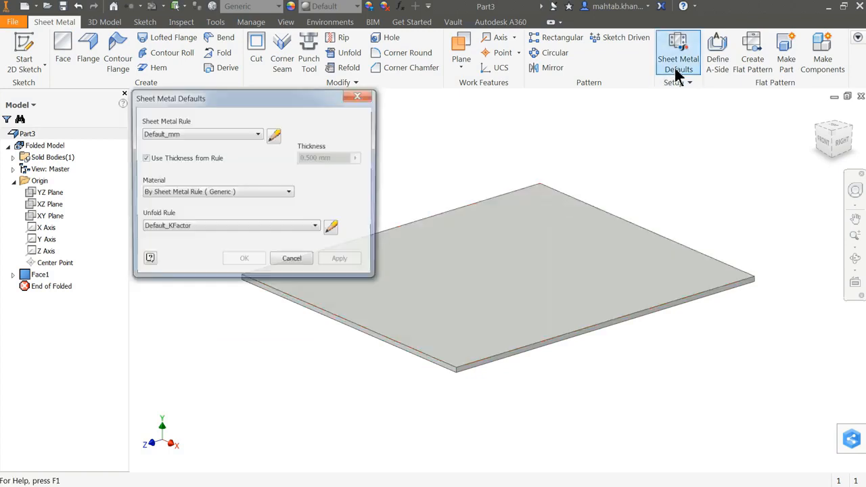
left_click(275, 139)
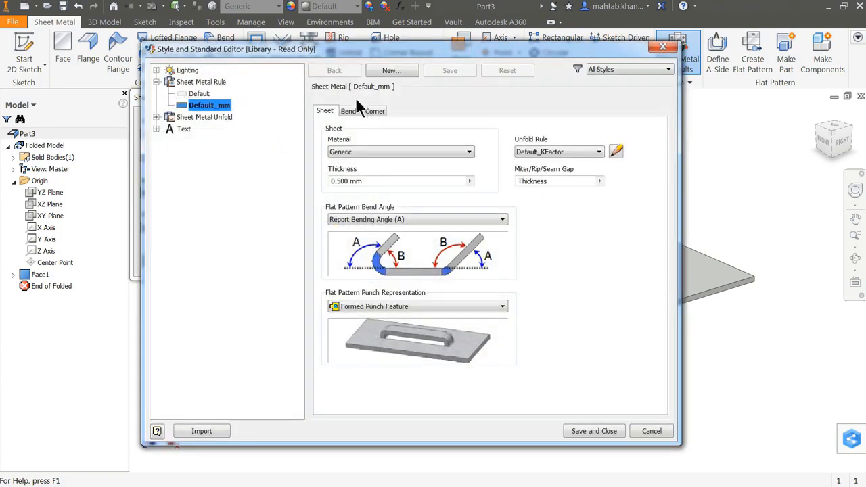
left_click(406, 71)
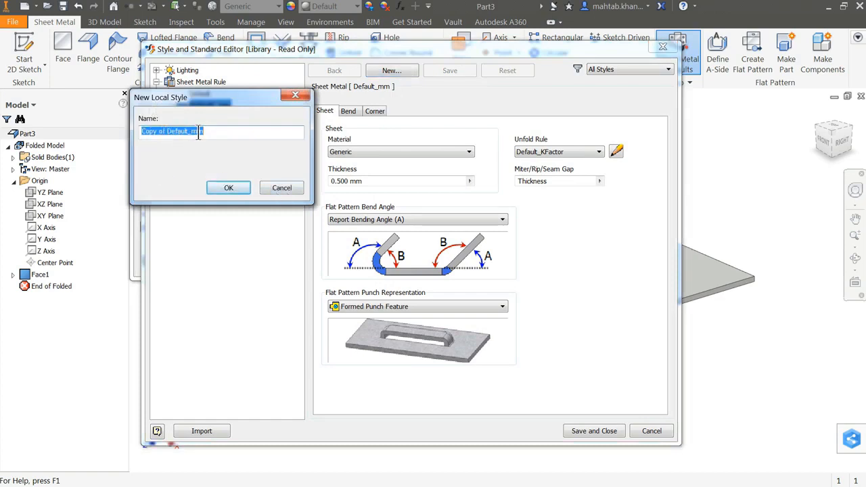
type("2")
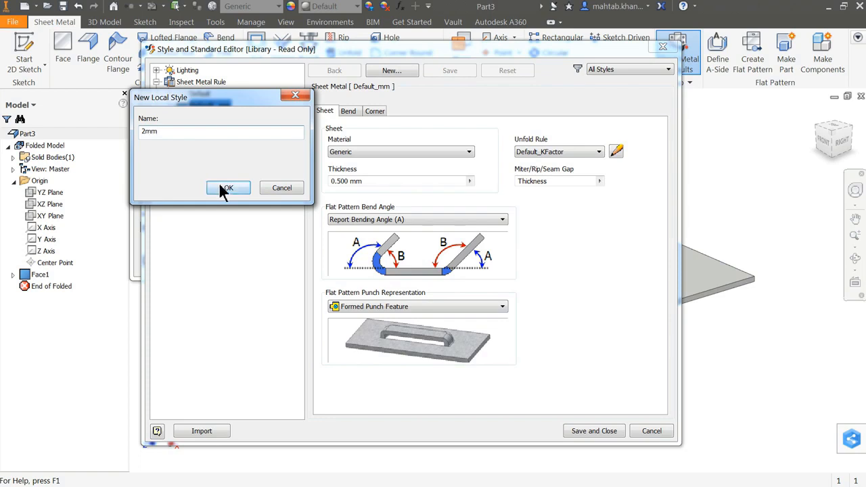
left_click(226, 188)
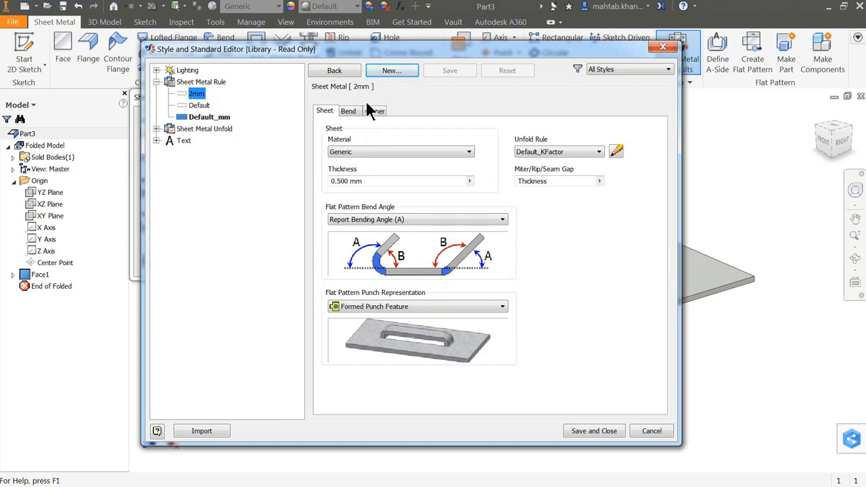
left_click(642, 435)
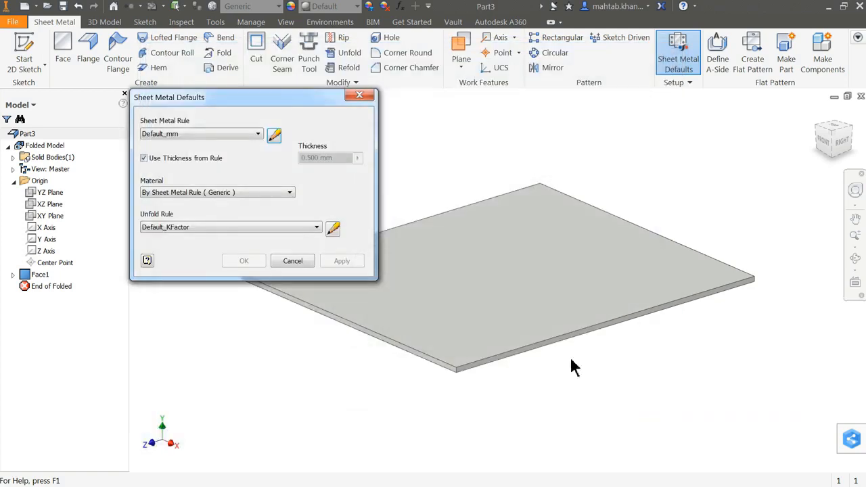
Step: Stop using the thickness from the sheet metal rule and apply a thickness of 1 mm
left_click(145, 158)
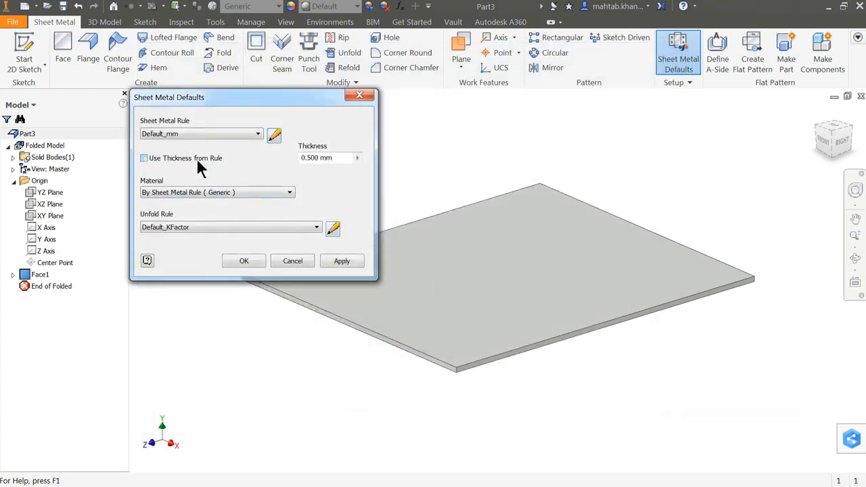
left_click_drag(342, 160, 300, 160)
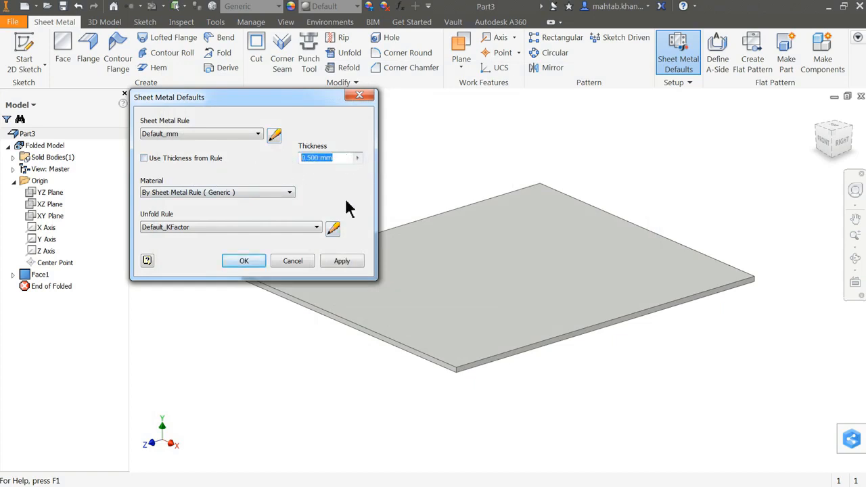
type("1")
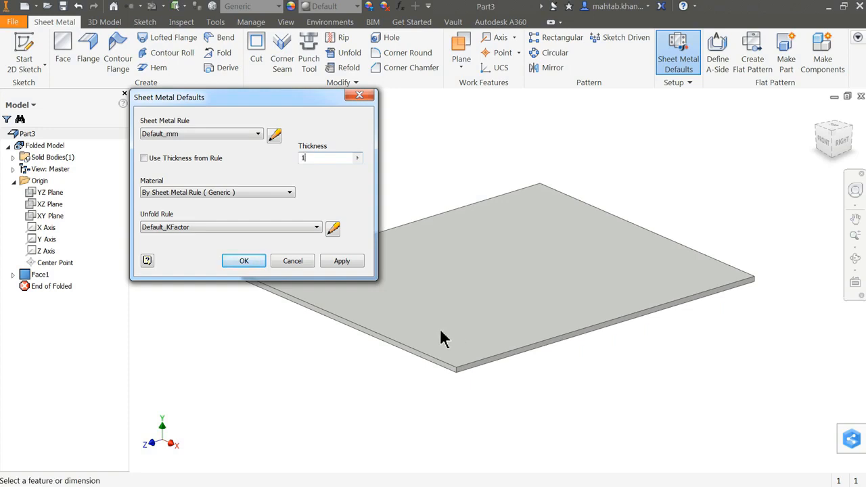
left_click(343, 264)
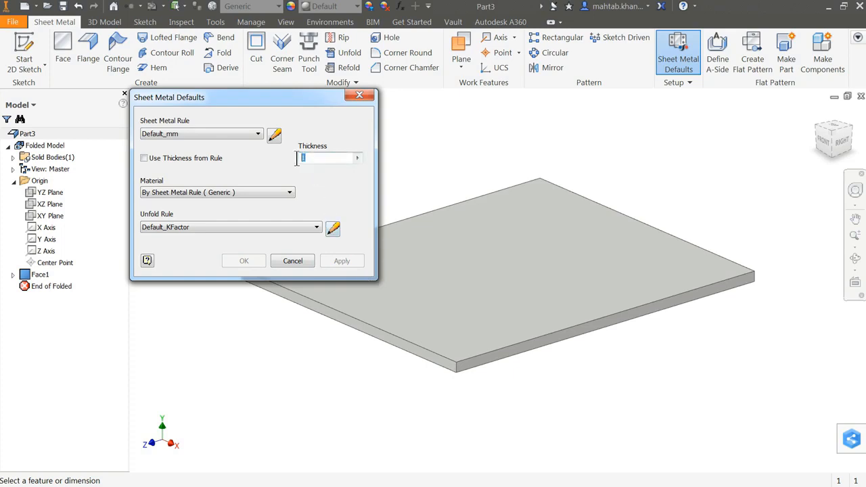
Step: Apply a sheet thickness of 0.5 mm and close the sheet metal defaults
type("0.5")
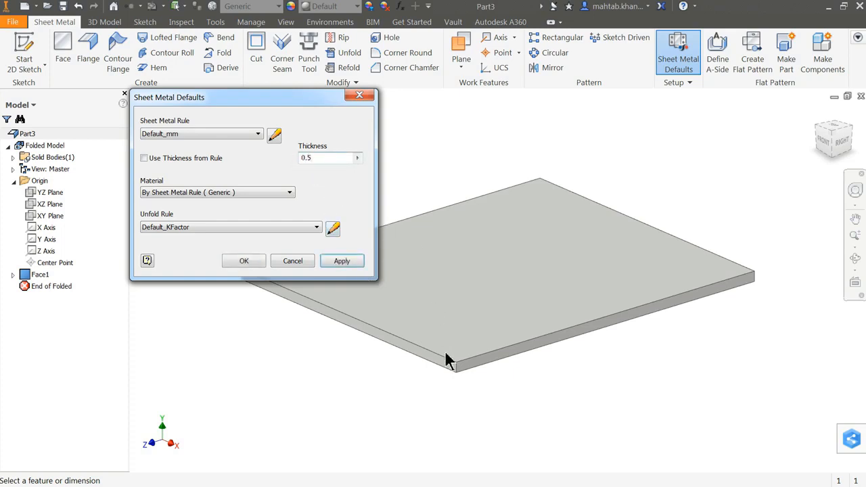
left_click(342, 262)
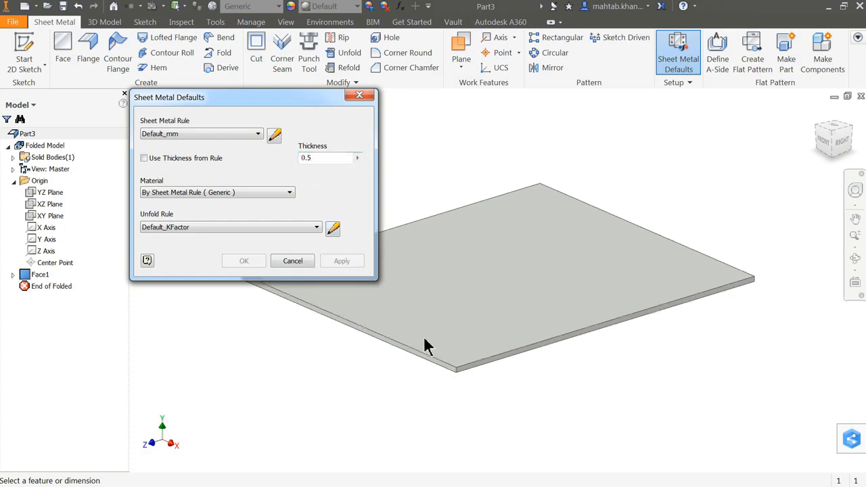
left_click(291, 262)
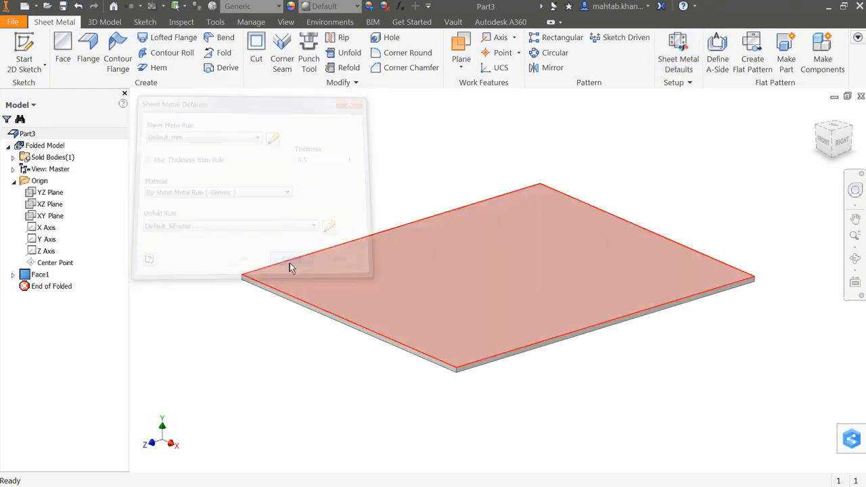
Step: Start a downward flange on the lower front edge of the base face with a distance of 12 mm
left_click(88, 60)
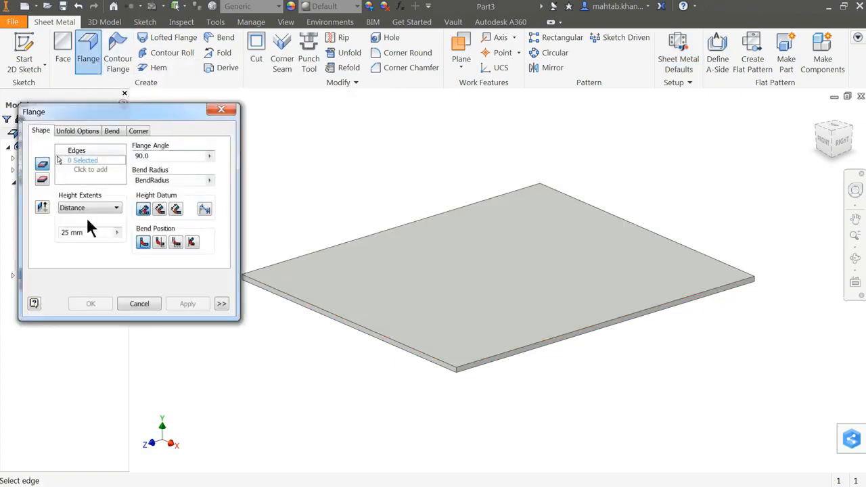
left_click(312, 310)
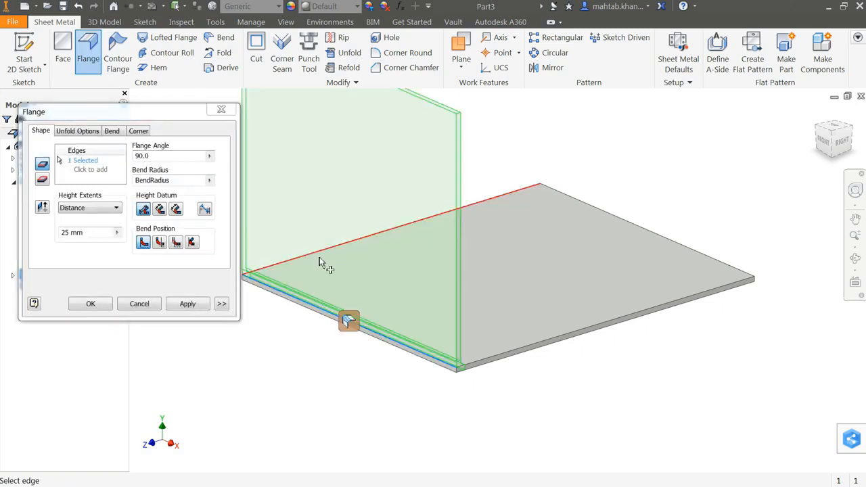
left_click(331, 315)
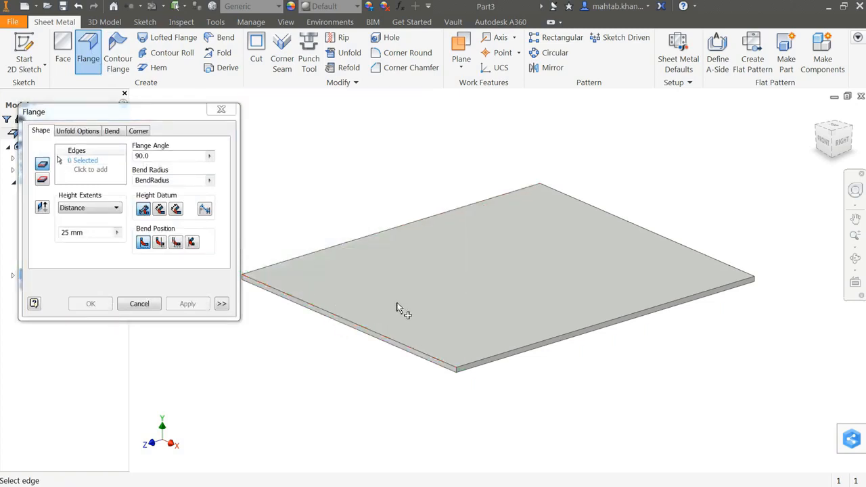
left_click(374, 341)
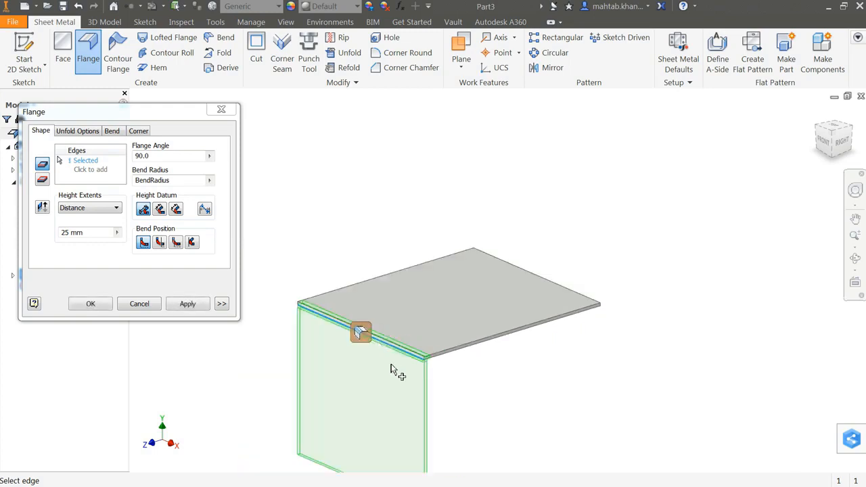
scroll(391, 346, "up", 1)
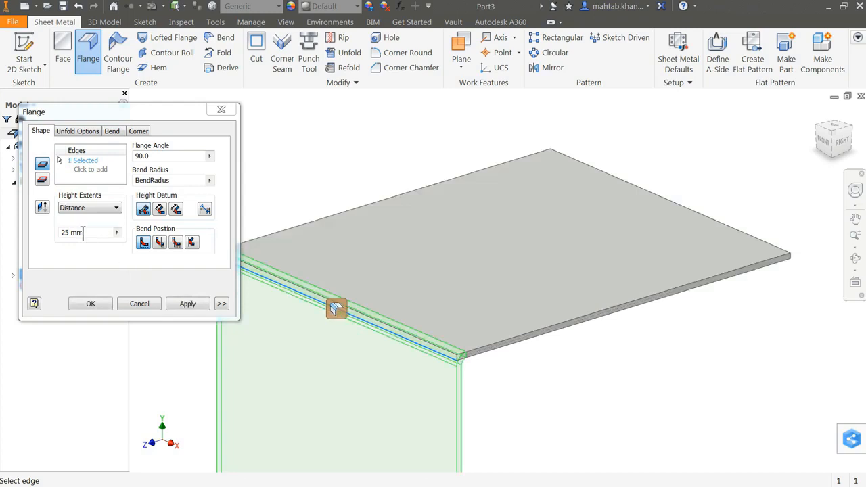
left_click_drag(88, 235, 50, 233)
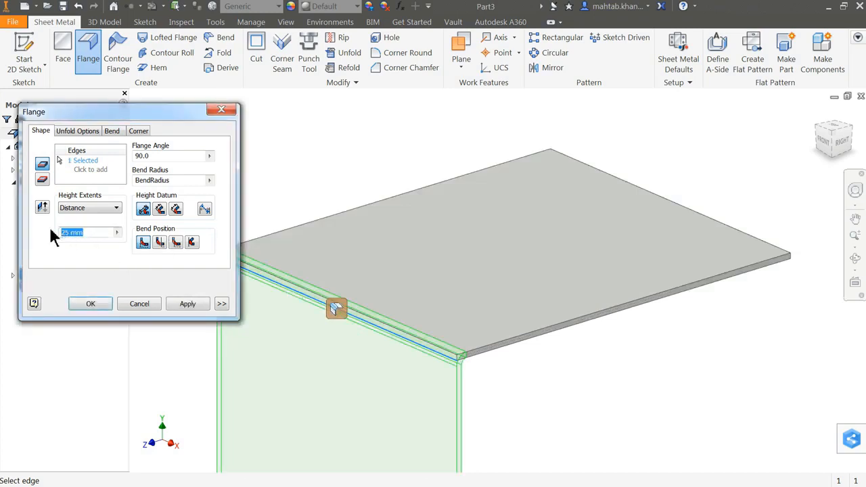
type("12")
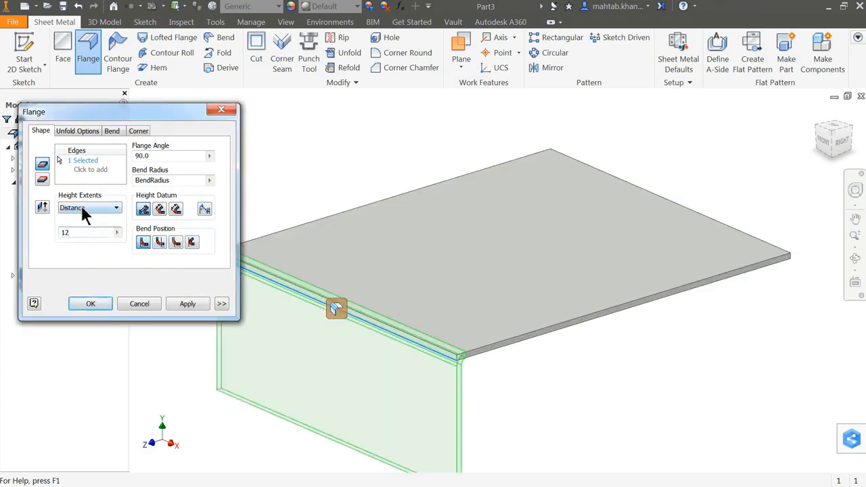
left_click(84, 209)
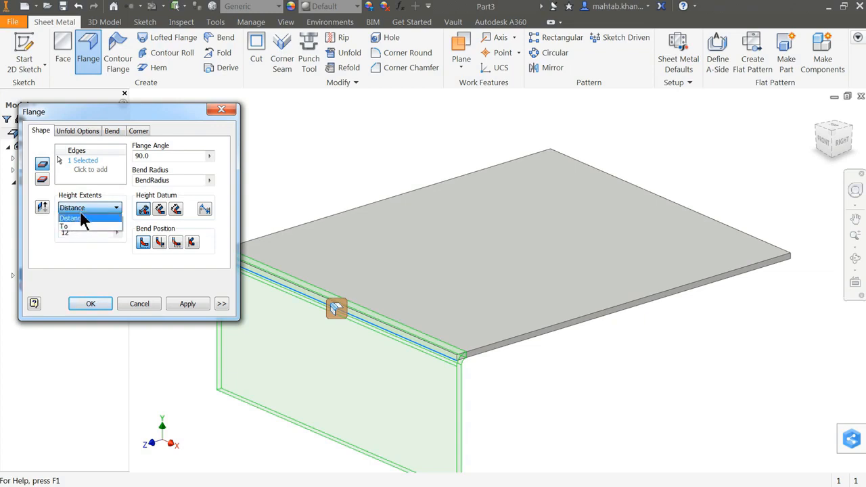
left_click(76, 219)
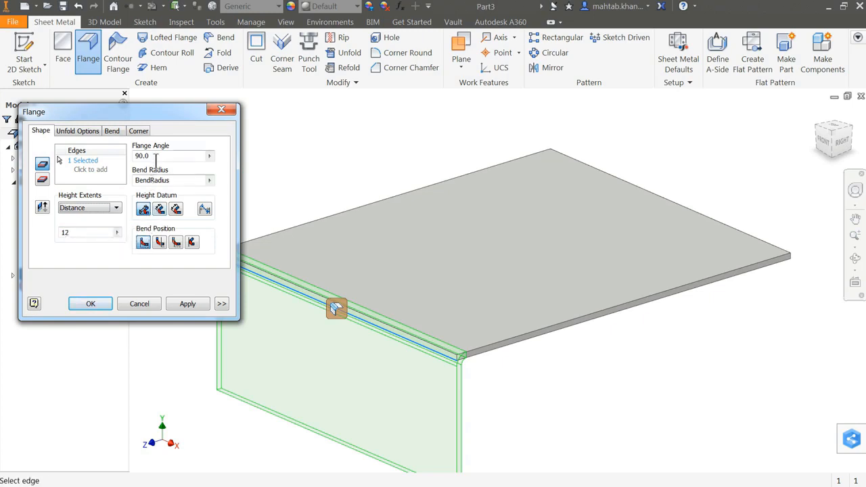
Step: Try flange angles of 45 and -45 degrees and return the angle to 90 degrees
left_click(153, 156)
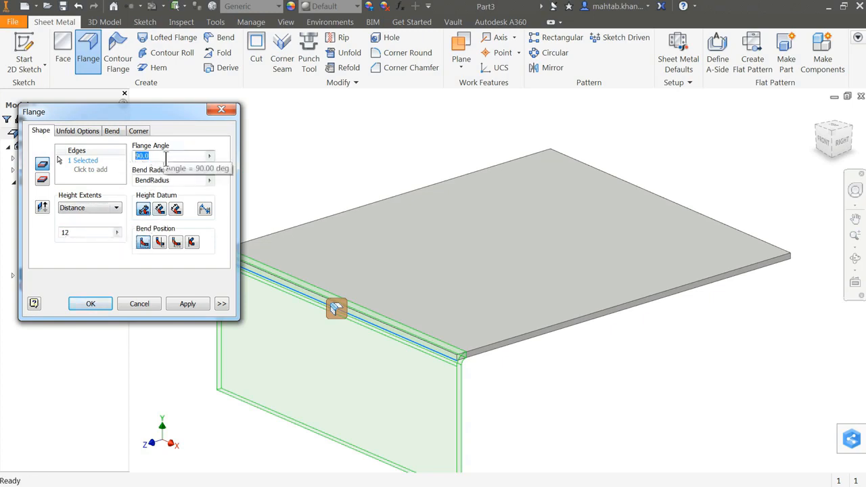
type("45")
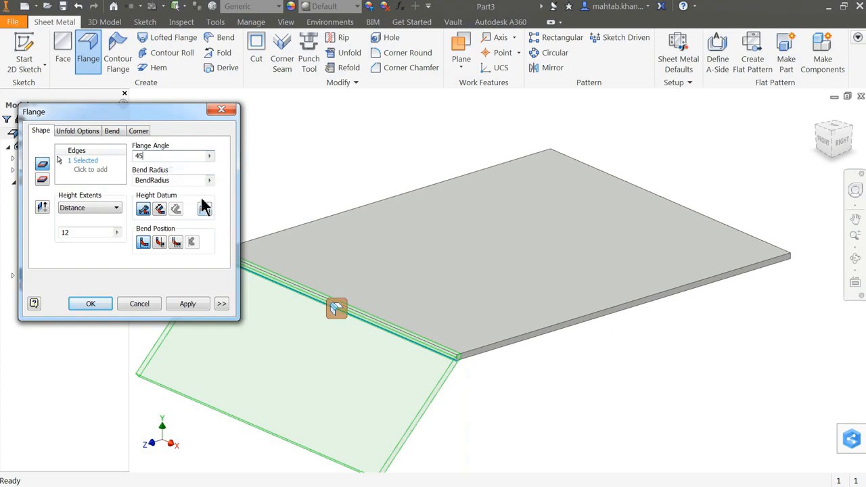
type("-45")
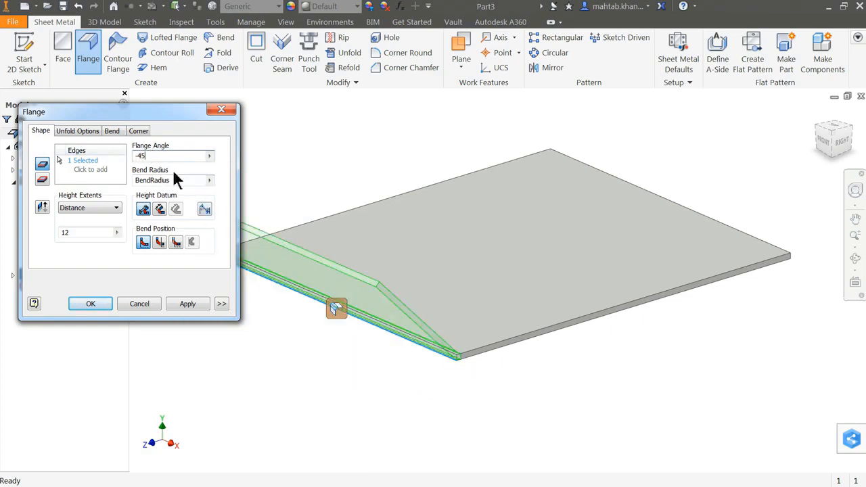
type("90")
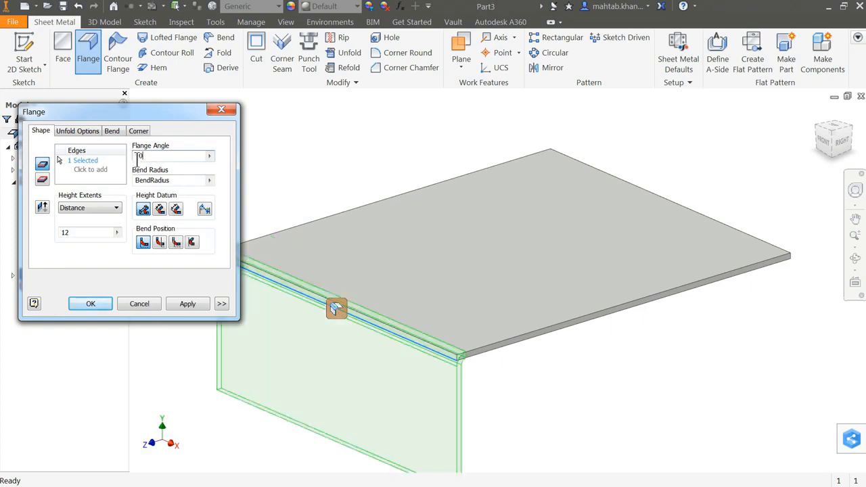
Step: Compare the available bend positions on the flange preview up close, and return to the inside of bend face extents option
left_click(209, 182)
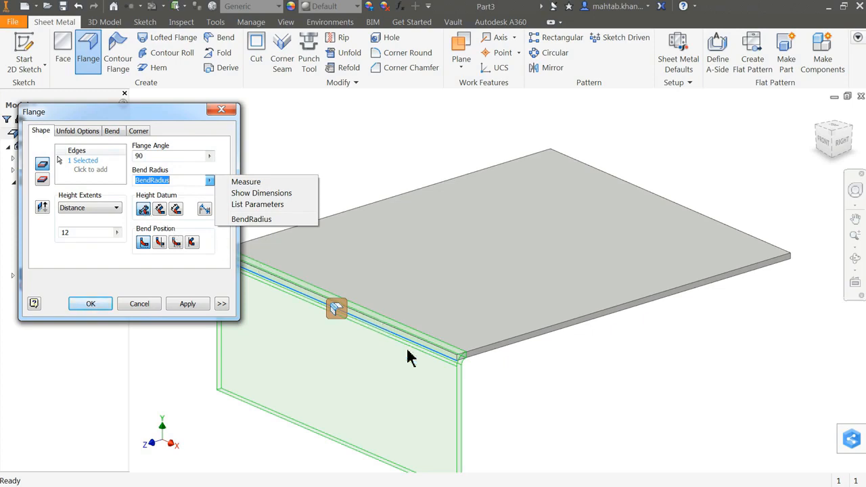
left_click(491, 394)
scroll(458, 397, "up", 4)
scroll(450, 405, "down", 5)
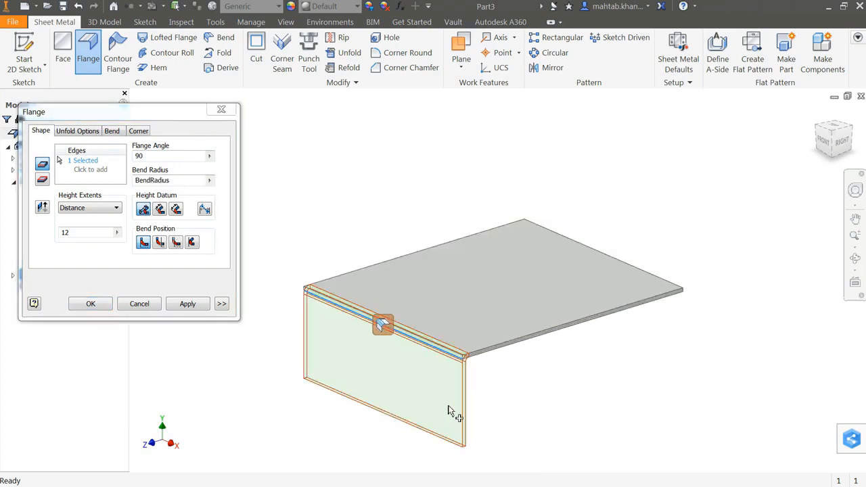
middle_click_drag(454, 386, 445, 345)
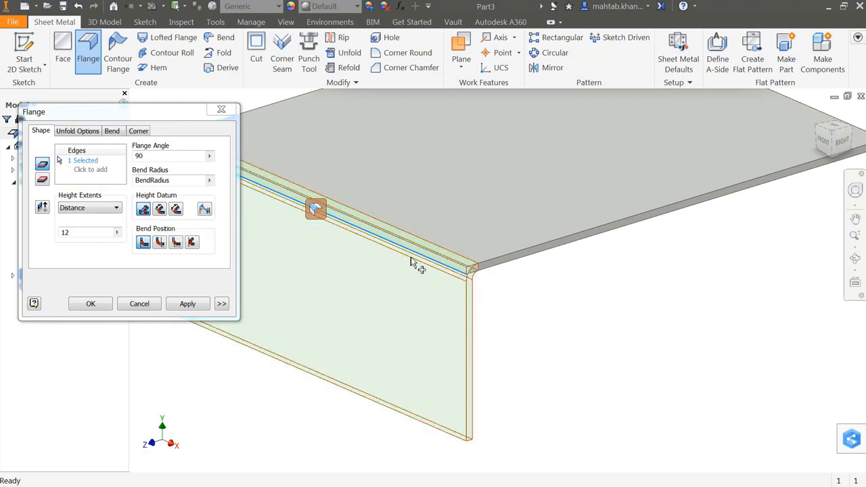
scroll(489, 264, "up", 5)
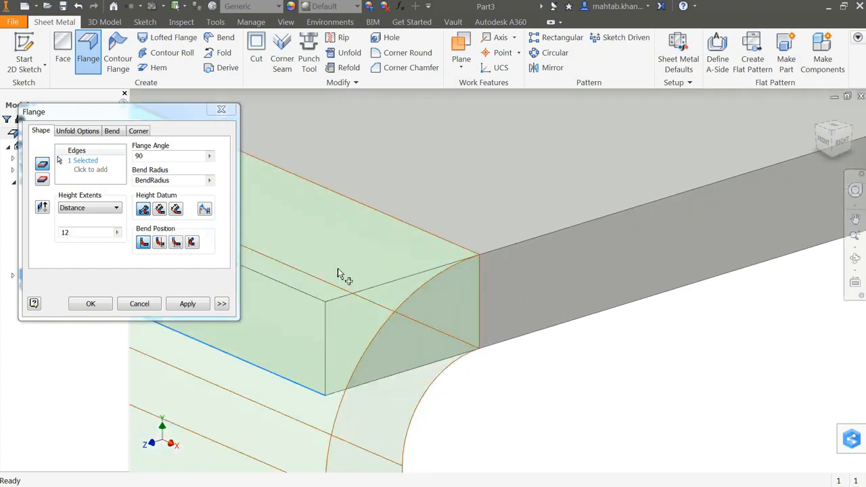
scroll(304, 280, "down", 3)
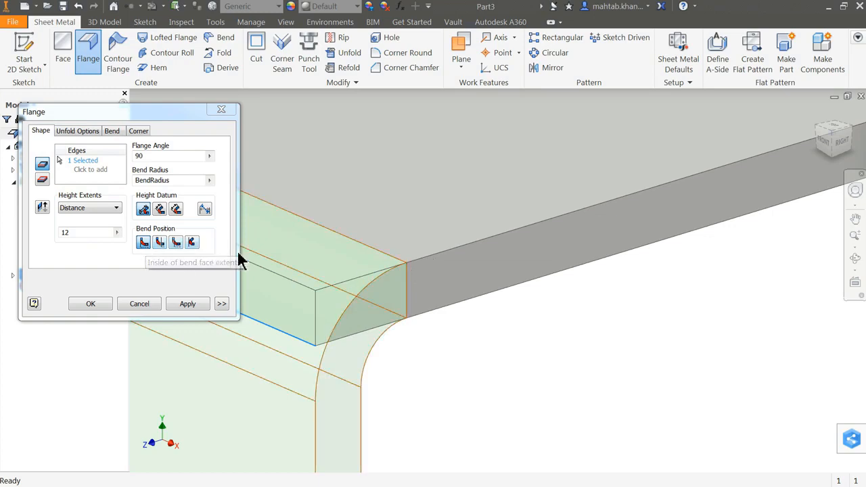
left_click(160, 243)
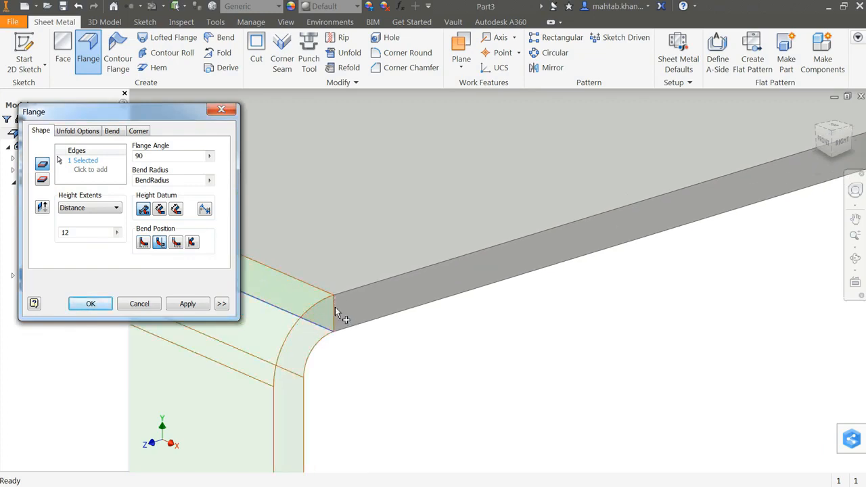
left_click(175, 244)
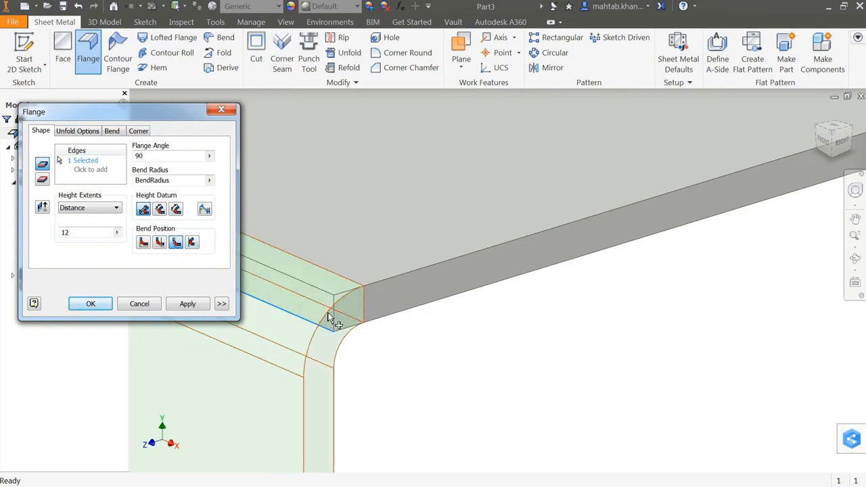
left_click(192, 243)
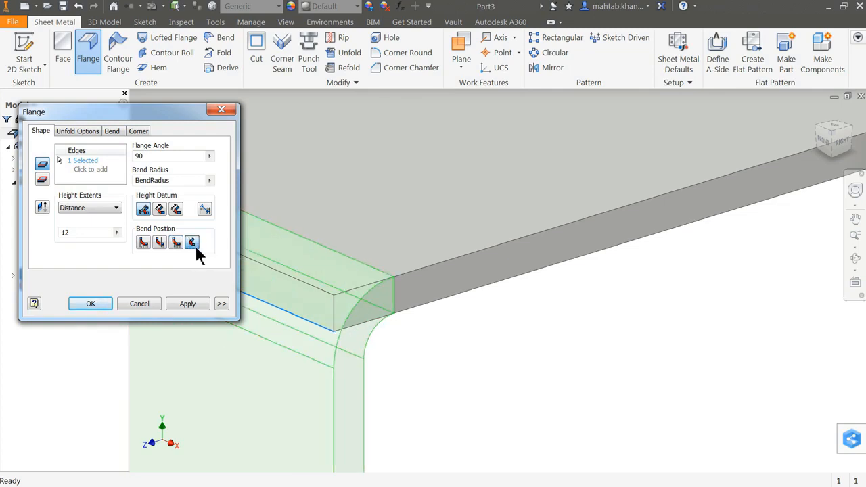
left_click(144, 243)
Step: Add the opposite lower edge of the base face as a second selection and create both 12 mm flanges at 90 degrees
scroll(430, 323, "down", 4)
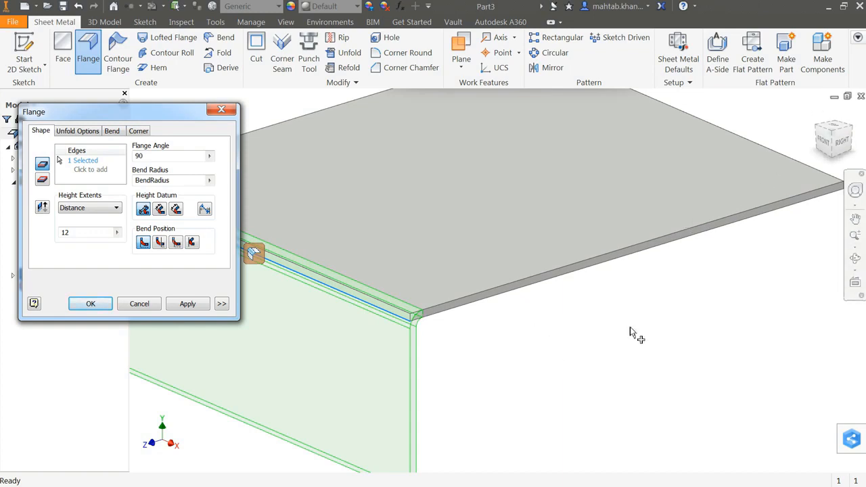
middle_click_drag(630, 328, 573, 318, "shift")
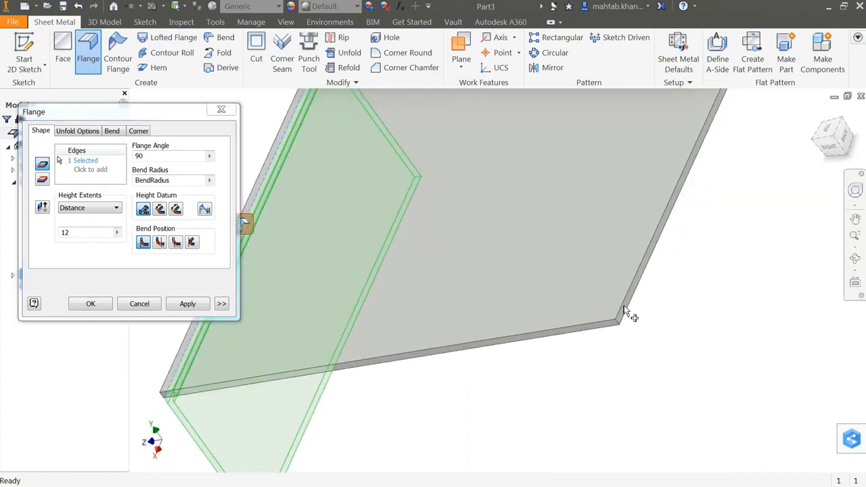
left_click(92, 170)
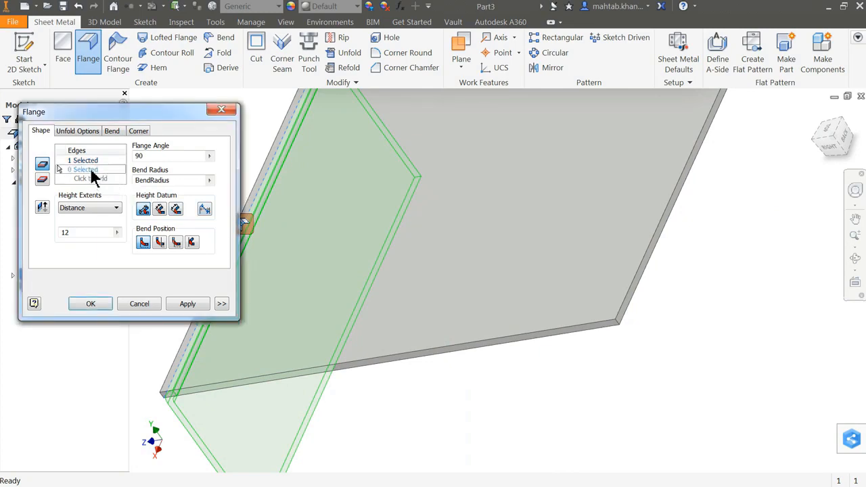
left_click(652, 259)
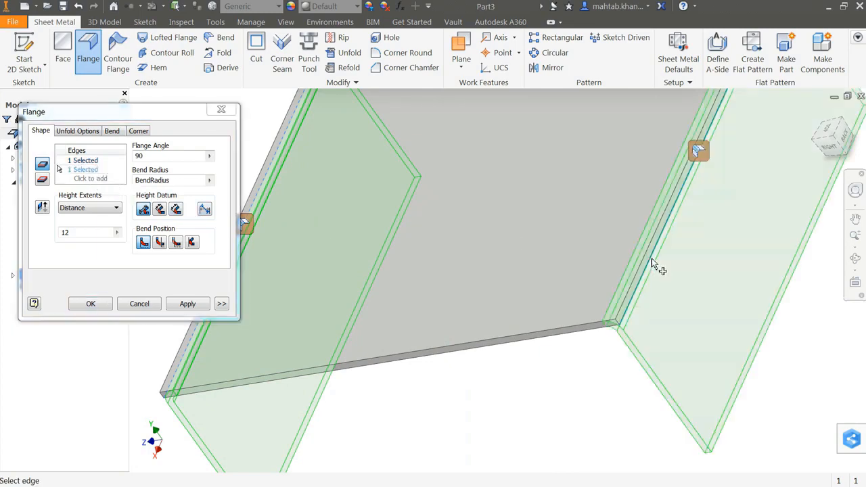
scroll(552, 289, "down", 5)
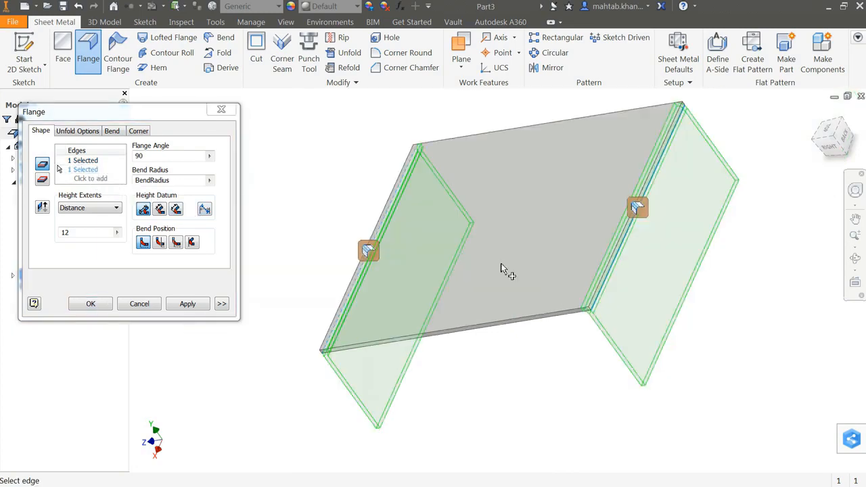
left_click(88, 304)
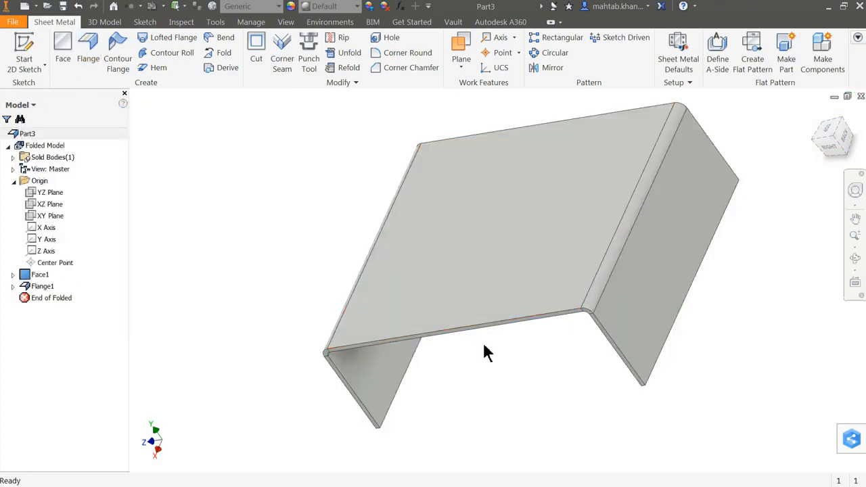
Step: Start an upward 12 mm flange at 90 degrees on the upper back edge of the base face, between the two side flanges
middle_click_drag(487, 352, 567, 332, "shift")
scroll(488, 145, "up", 3)
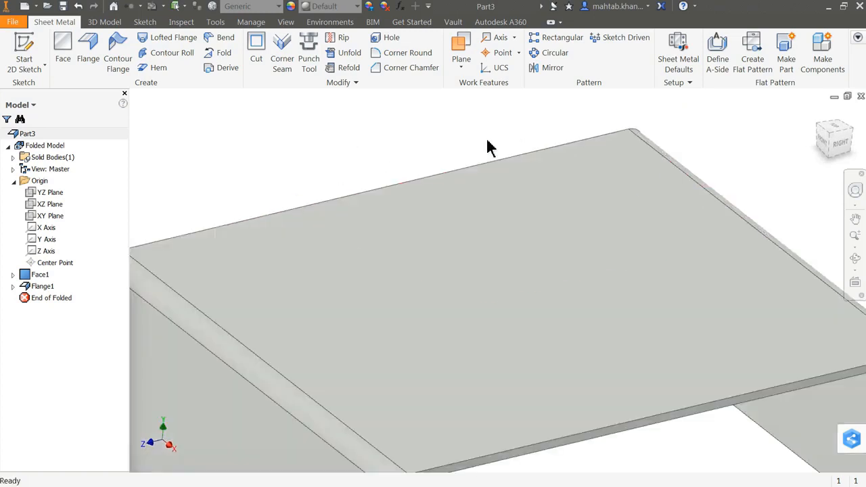
scroll(254, 165, "down", 3)
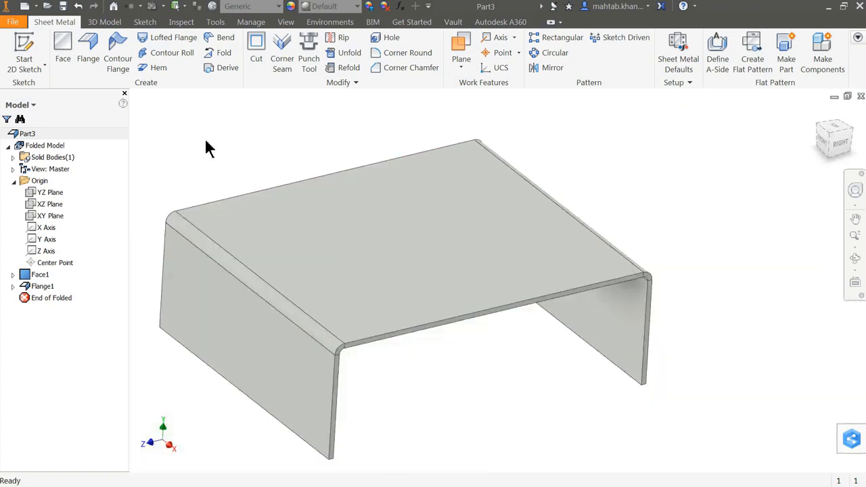
left_click(88, 51)
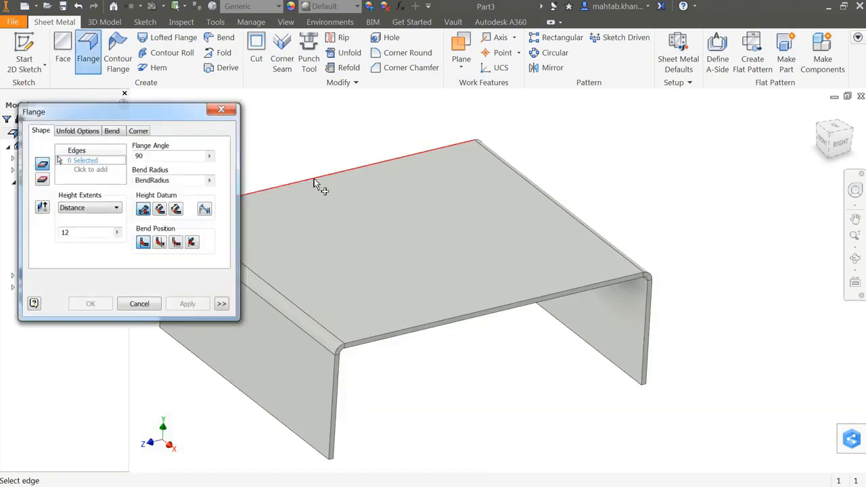
left_click(319, 178)
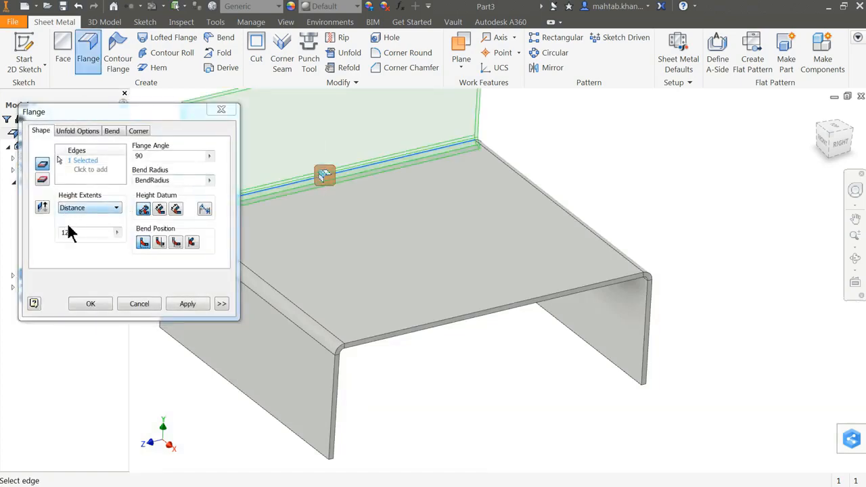
scroll(493, 218, "down", 3)
scroll(482, 220, "up", 5)
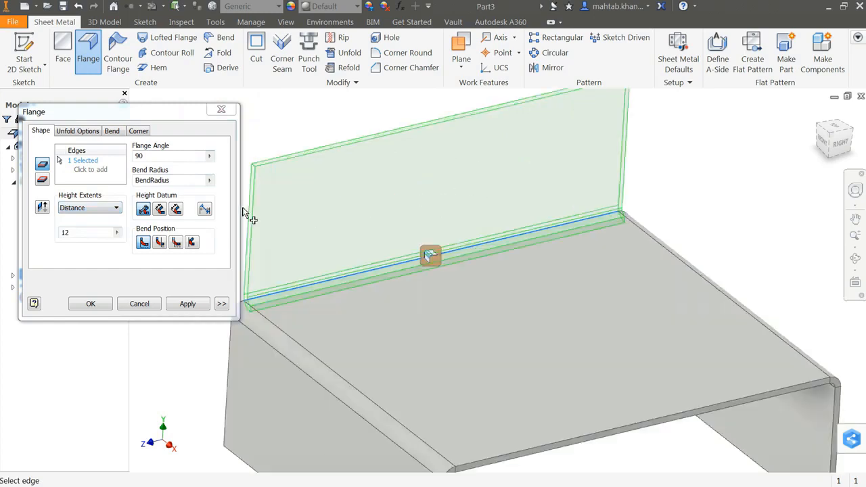
left_click(113, 135)
left_click(144, 132)
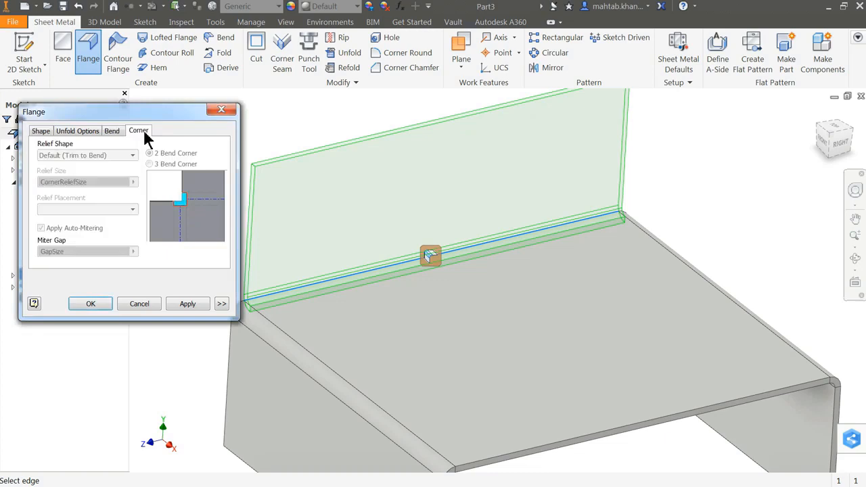
left_click(74, 135)
left_click(40, 131)
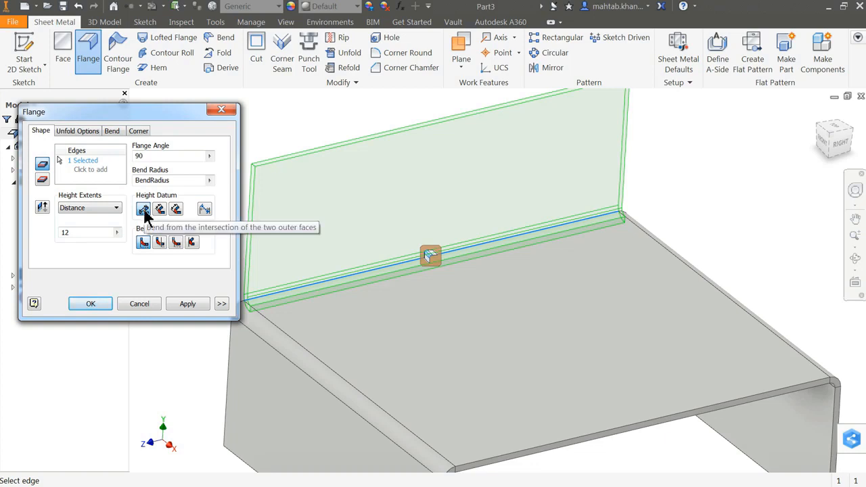
Step: Limit the back flange's width extents to a centered width of 20 mm instead of the full edge
left_click(431, 257)
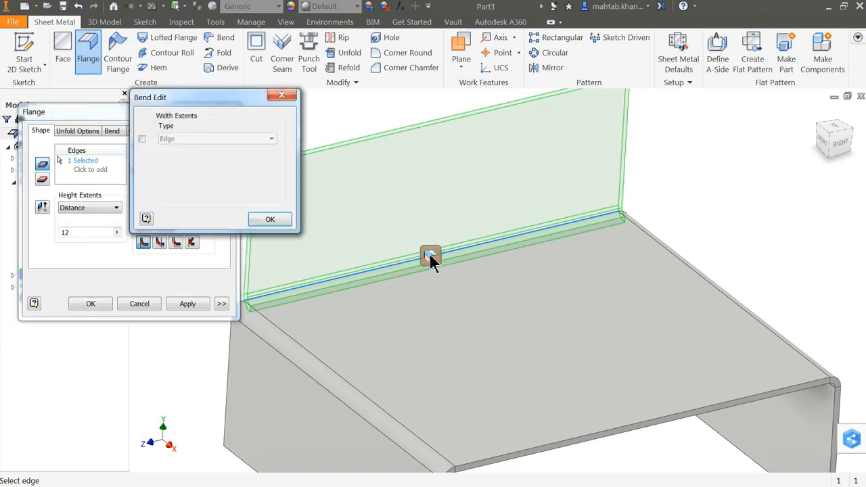
left_click_drag(205, 103, 192, 154)
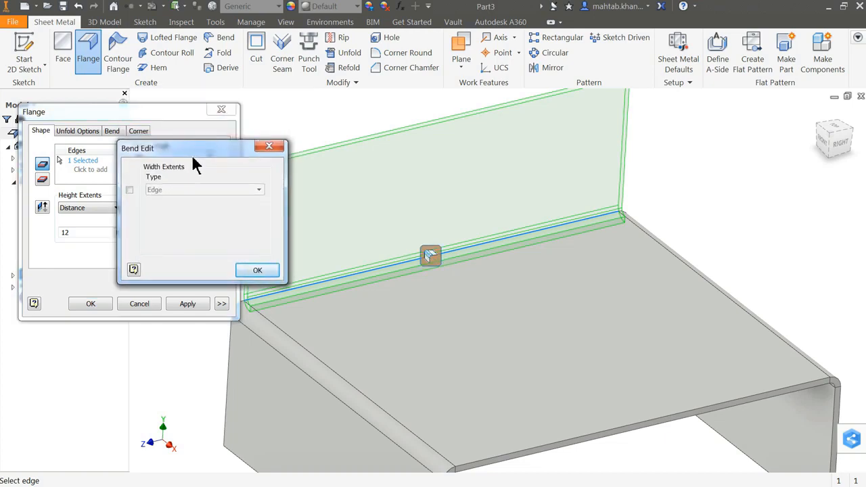
left_click(129, 190)
left_click(171, 189)
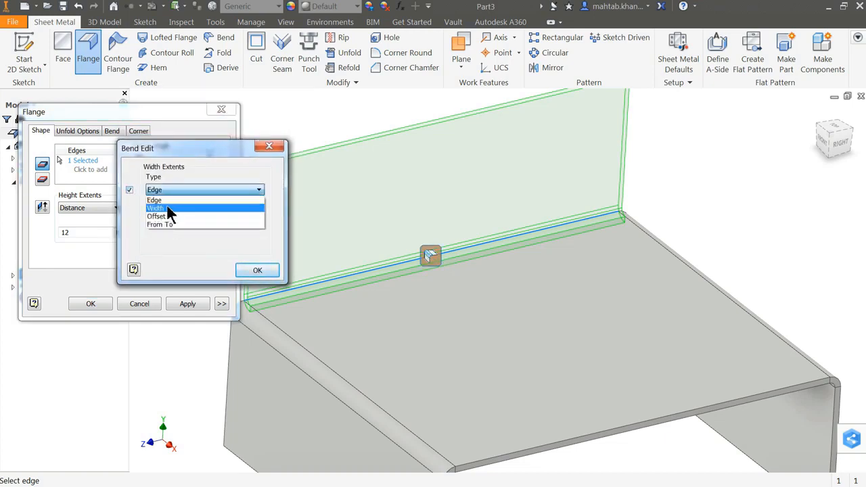
left_click(167, 208)
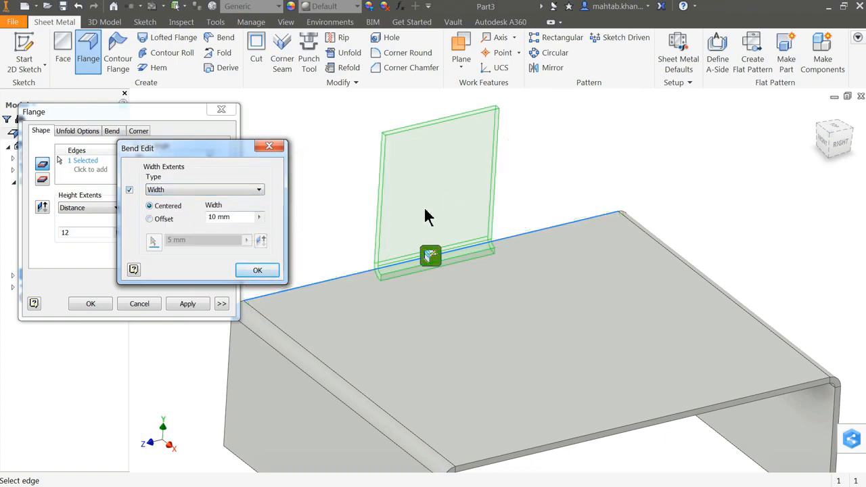
left_click(150, 219)
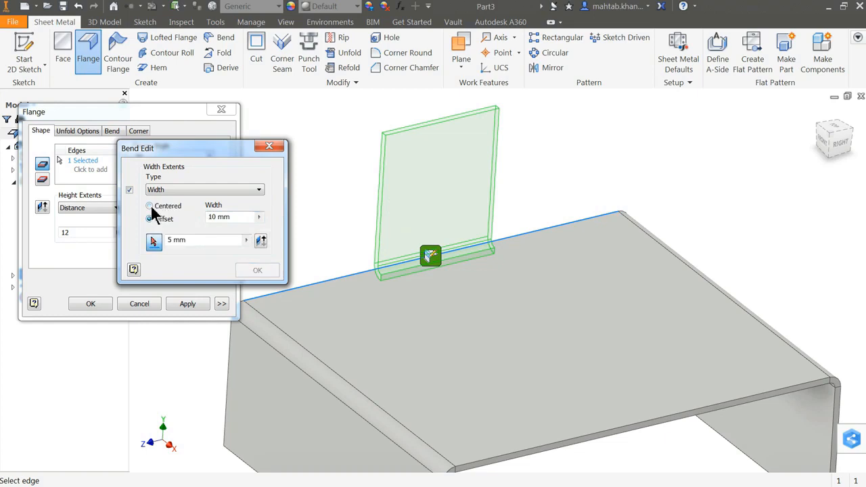
left_click(149, 206)
left_click(228, 216)
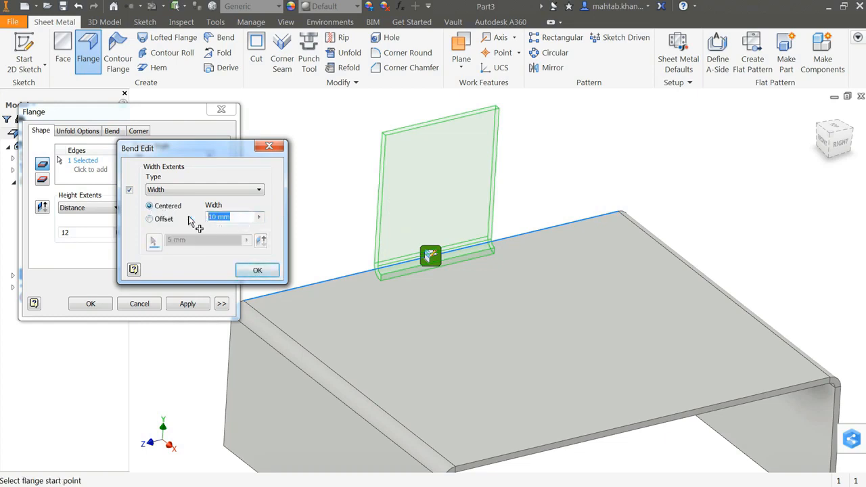
type("20")
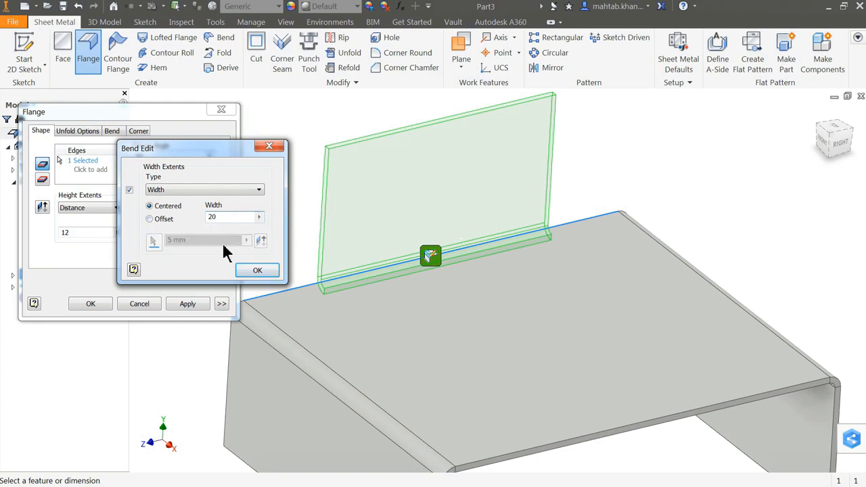
Step: Try offset width extents on the back flange, return to the centered 20 mm width and accept the bend edit
left_click(175, 192)
left_click(170, 216)
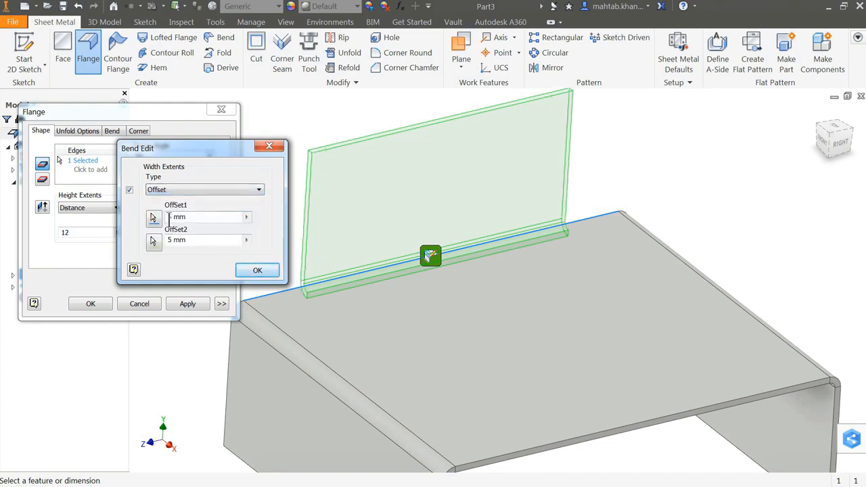
left_click_drag(206, 223, 169, 221)
left_click(186, 194)
left_click(173, 216)
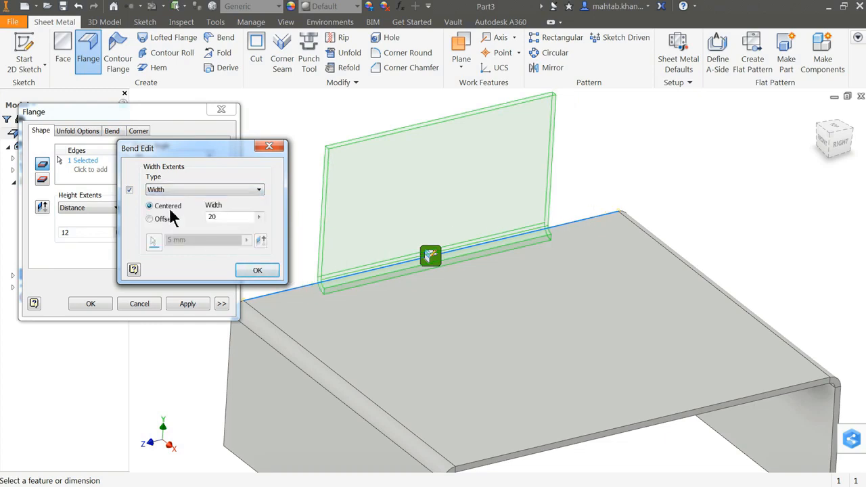
left_click(257, 272)
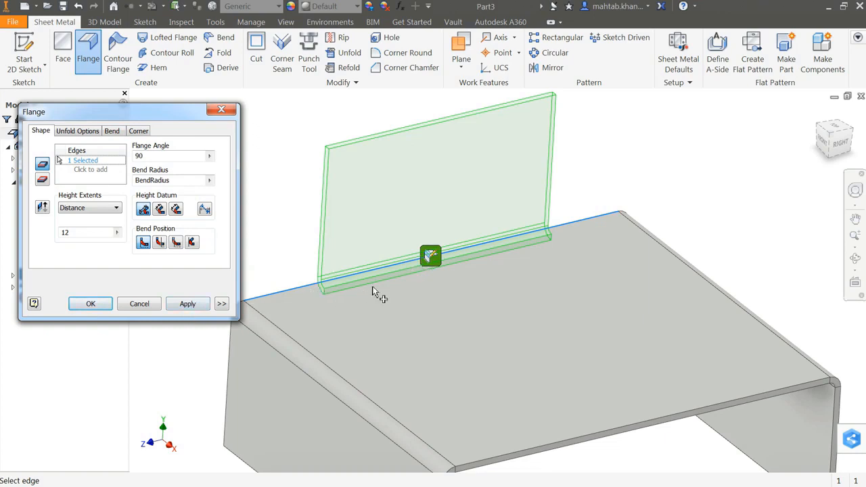
Step: Compare another bend position on the back flange preview up close and return to the inside of bend face extents option
middle_click_drag(582, 203, 642, 210, "shift")
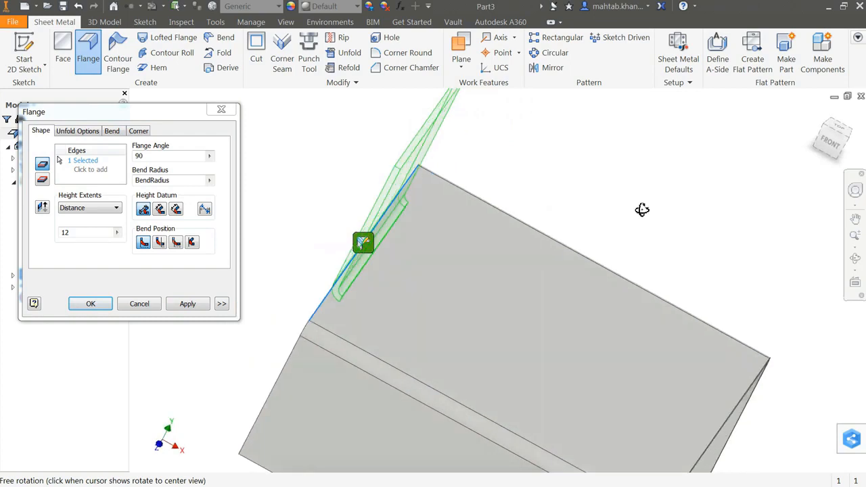
scroll(334, 270, "down", 2)
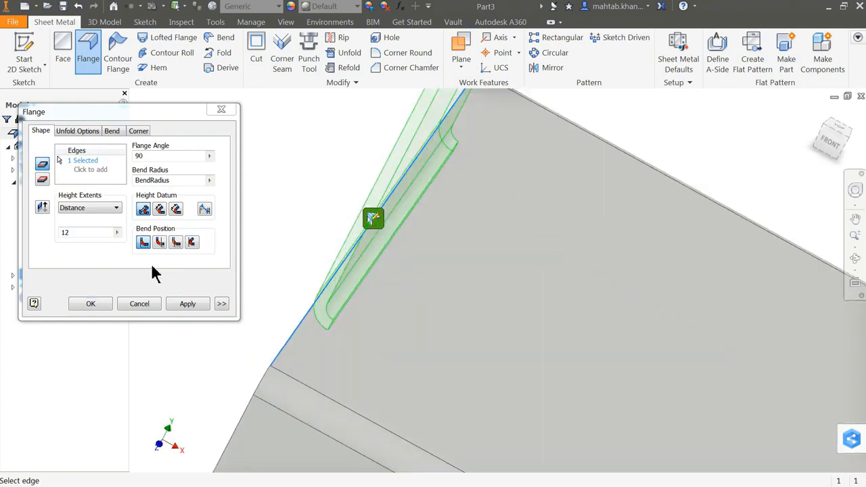
left_click(160, 245)
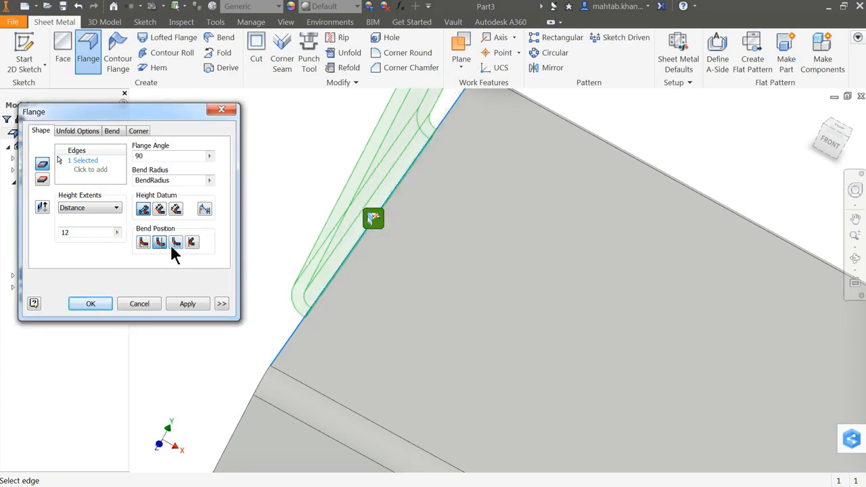
left_click(143, 243)
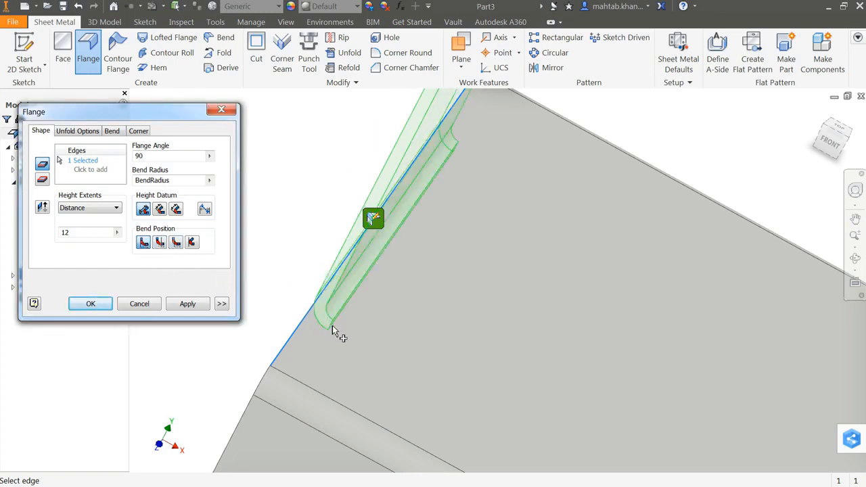
left_click(137, 131)
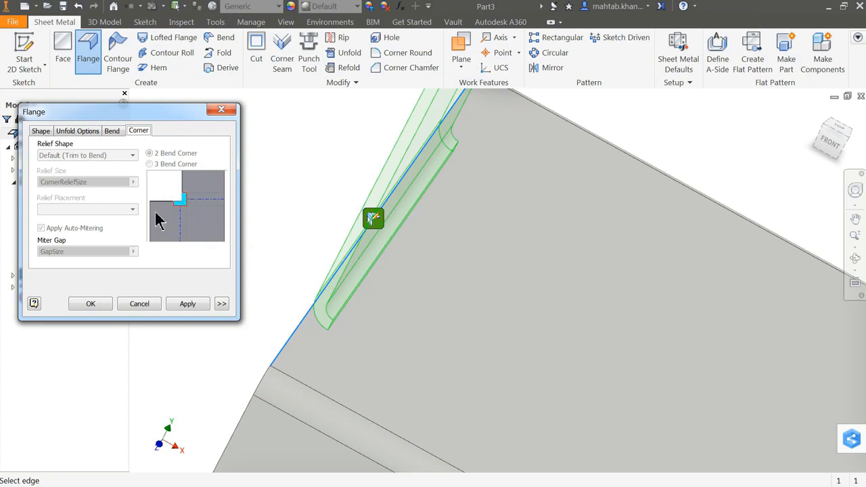
left_click(113, 133)
left_click(79, 132)
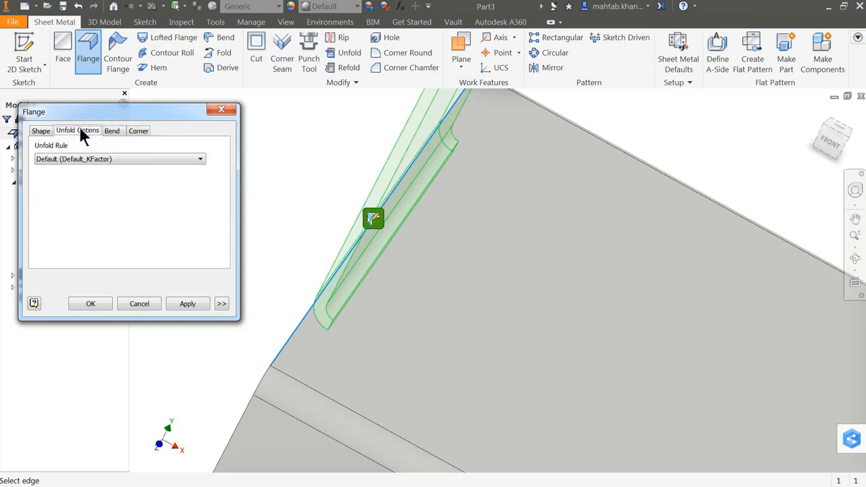
left_click(42, 131)
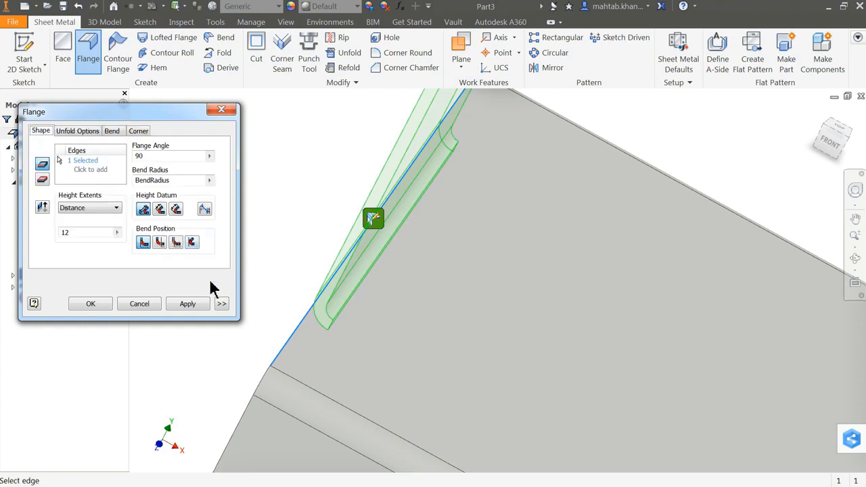
Step: Create the 12 mm back flange at 90 degrees and inspect its bend reliefs
left_click(89, 305)
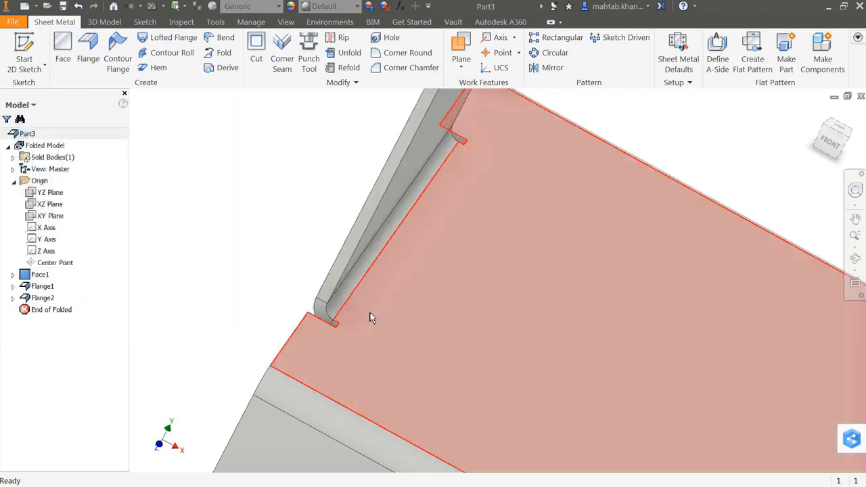
middle_click_drag(371, 318, 321, 325, "shift")
scroll(411, 272, "up", 3)
scroll(414, 269, "down", 3)
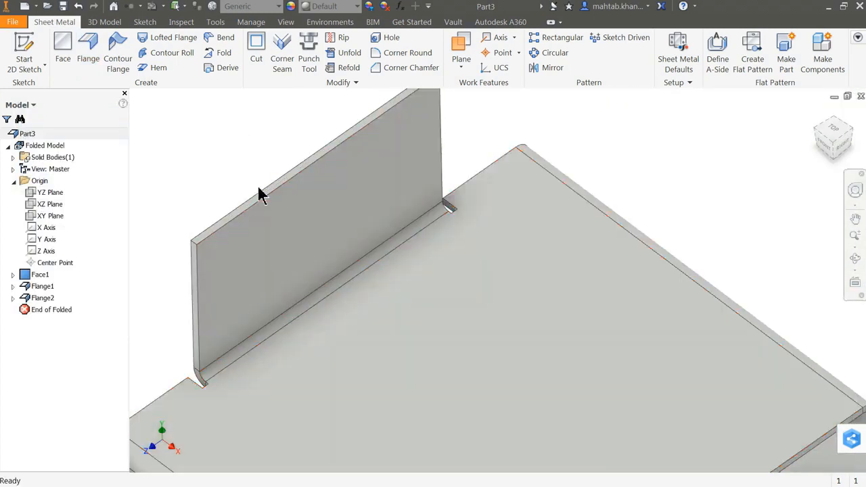
Step: Start a single hem on the upper inner edge of the back flange and flip it to fold outward, away from the base face
left_click(158, 71)
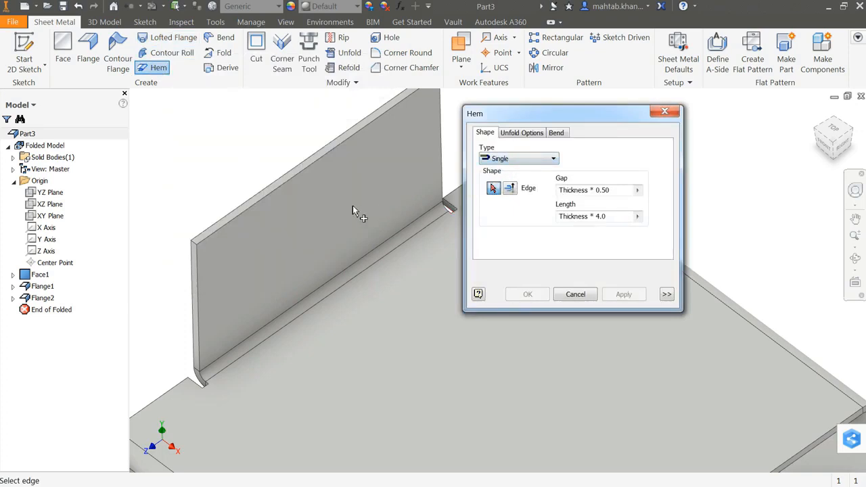
left_click(277, 195)
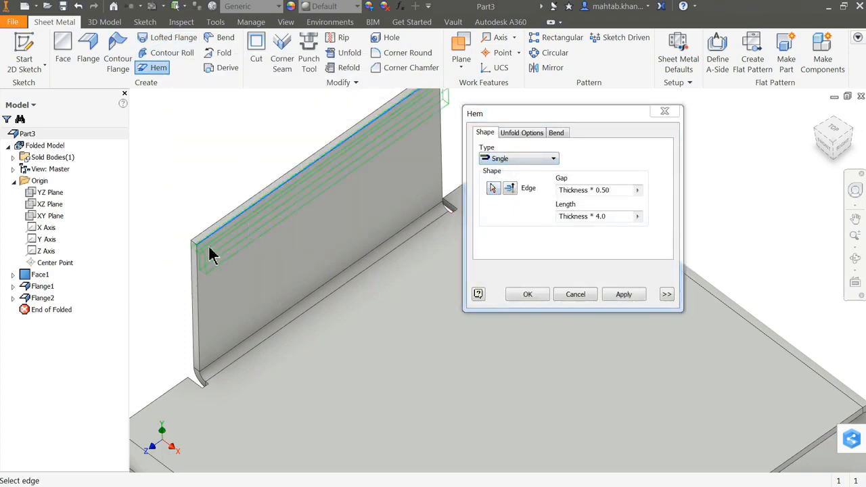
scroll(203, 261, "up", 2)
scroll(193, 271, "up", 2)
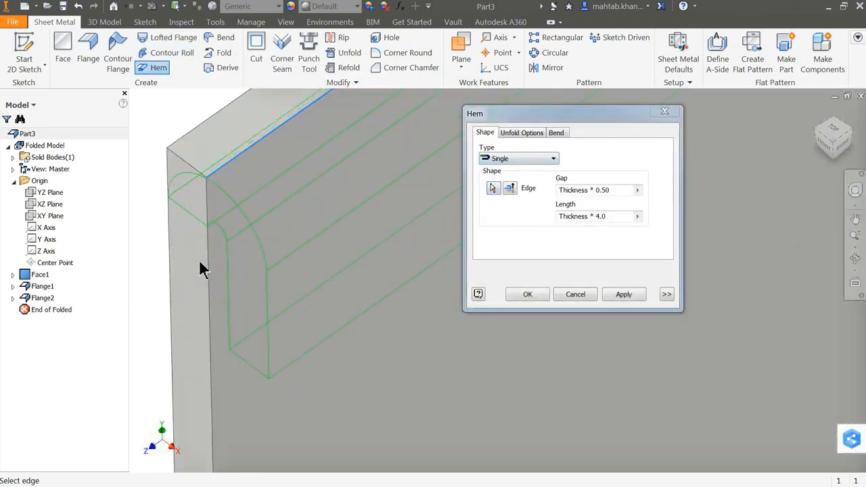
scroll(253, 264, "up", 1)
scroll(281, 242, "up", 2)
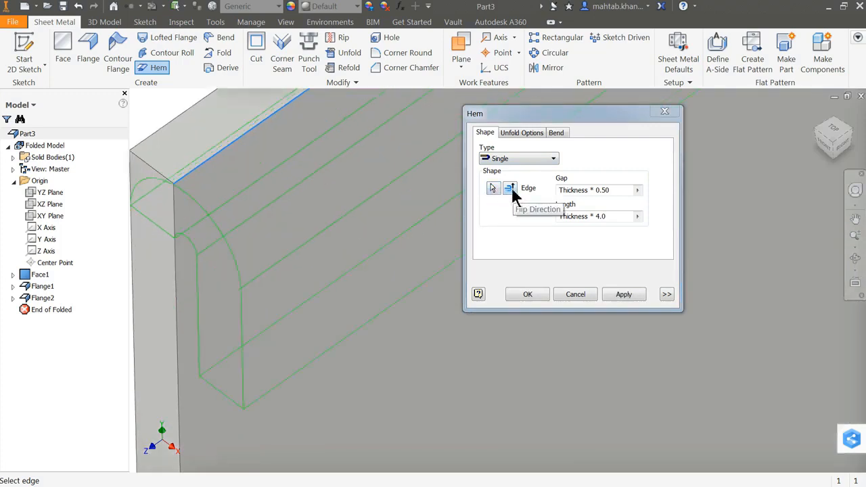
left_click(511, 190)
scroll(305, 271, "down", 3)
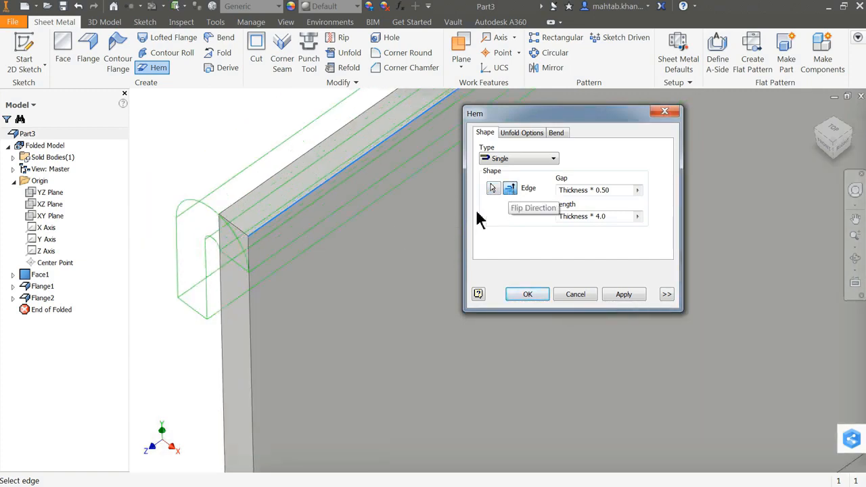
scroll(447, 228, "down", 3)
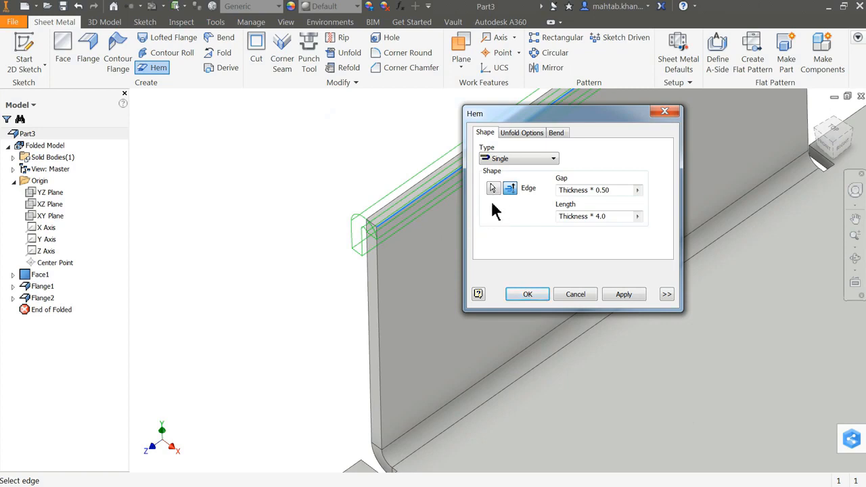
scroll(459, 215, "up", 3)
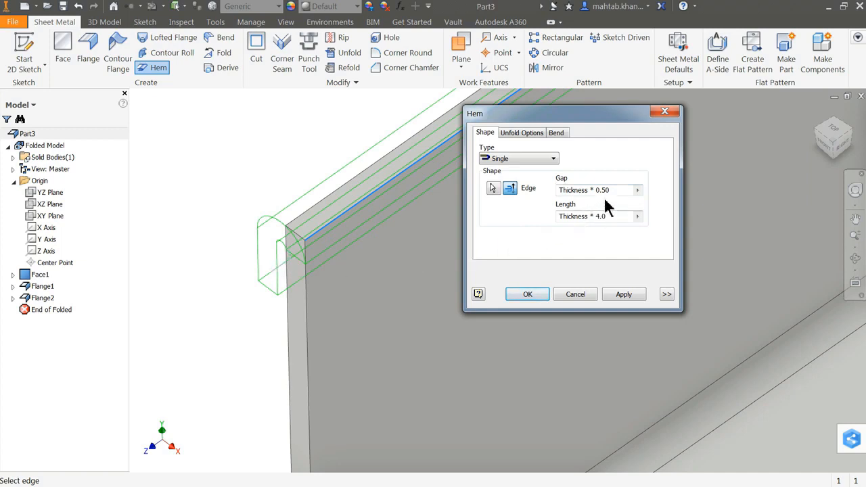
Step: Set the hem's gap to Thickness * 1, try a length of Thickness * 10, and settle on Thickness * 5
left_click_drag(616, 191, 600, 192)
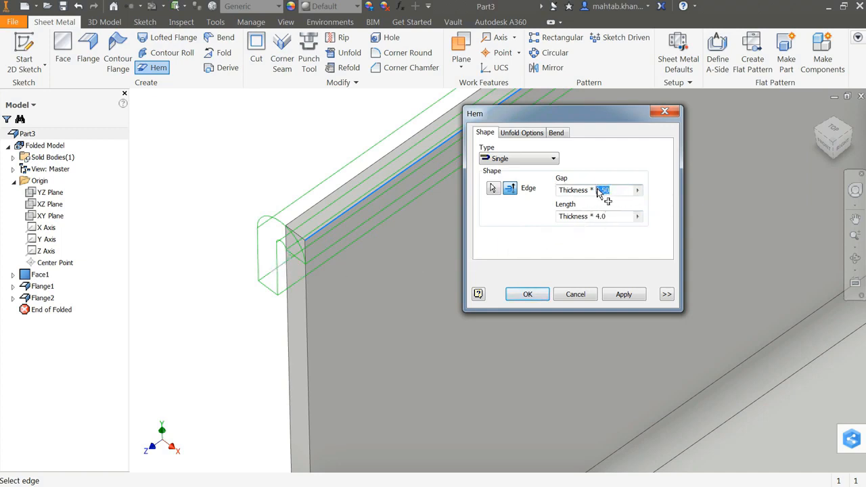
type("1")
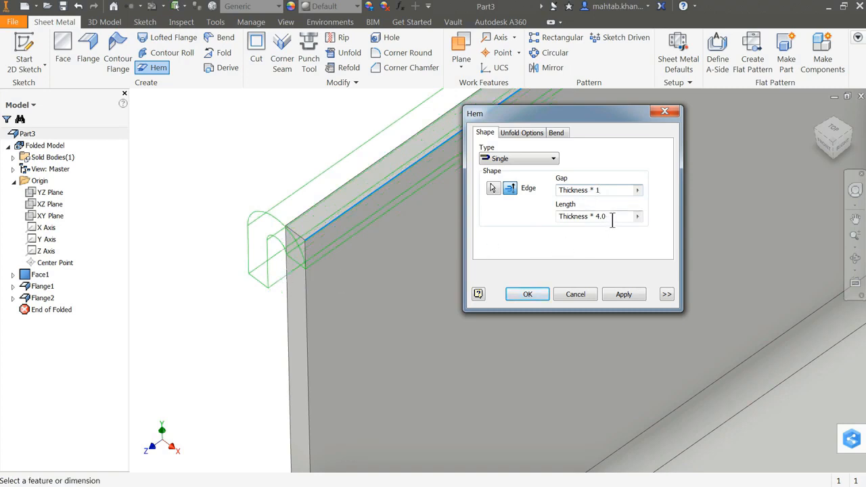
left_click_drag(612, 217, 600, 216)
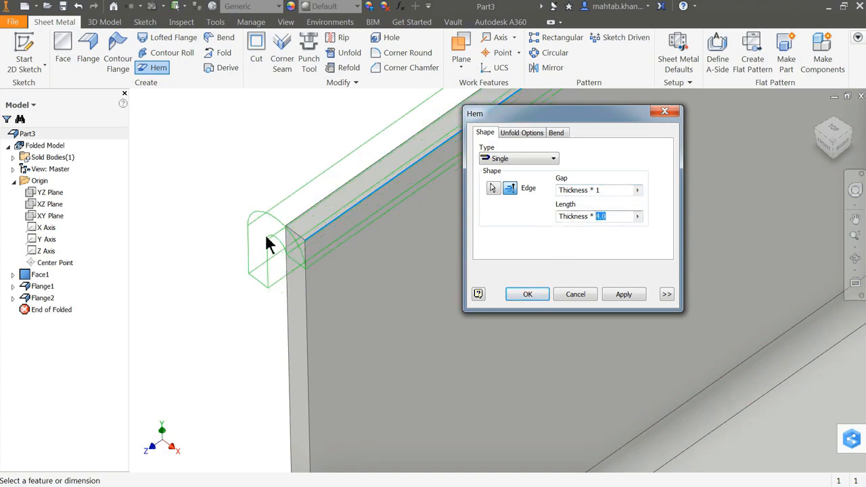
type("10")
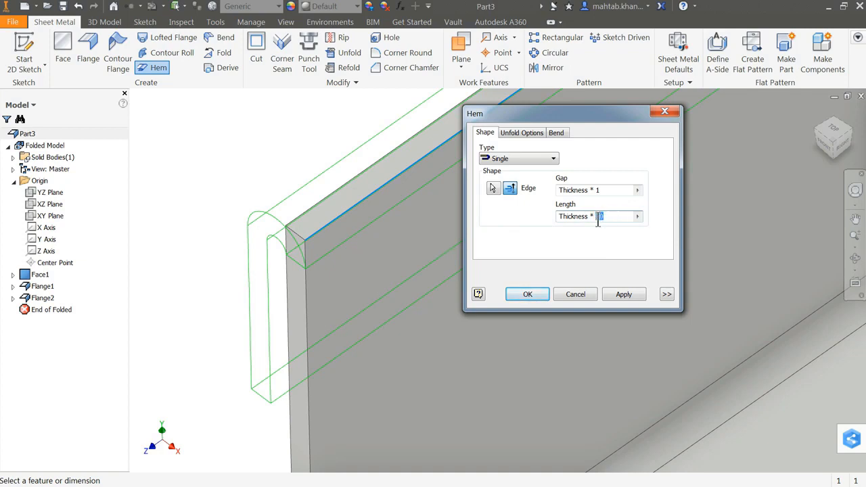
type("5")
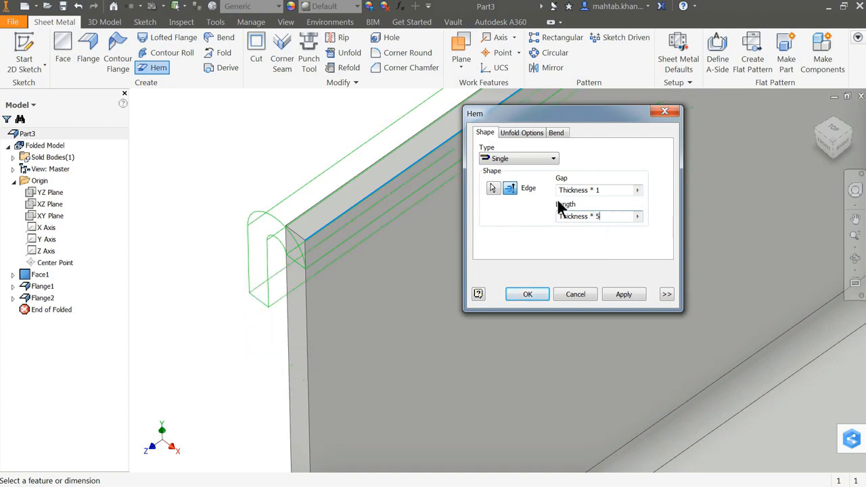
Step: Preview the Double, Rolled and Teardrop hem types on the back flange edge and return the type to Single
left_click(532, 159)
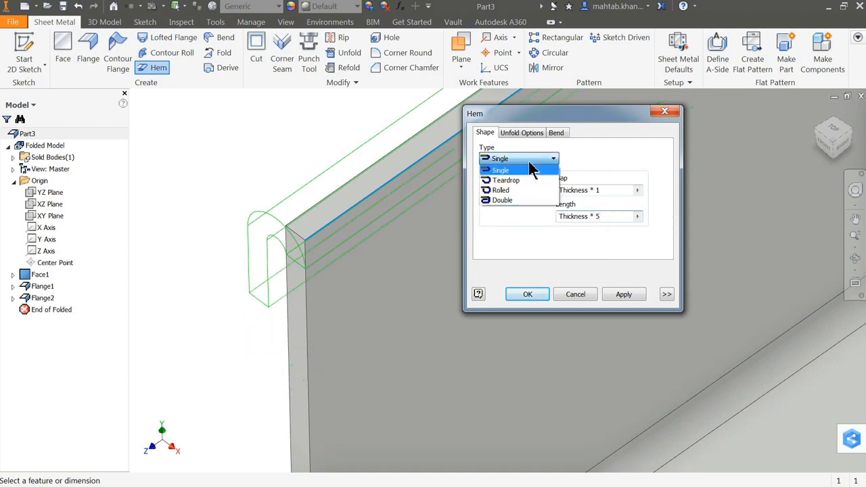
left_click(503, 200)
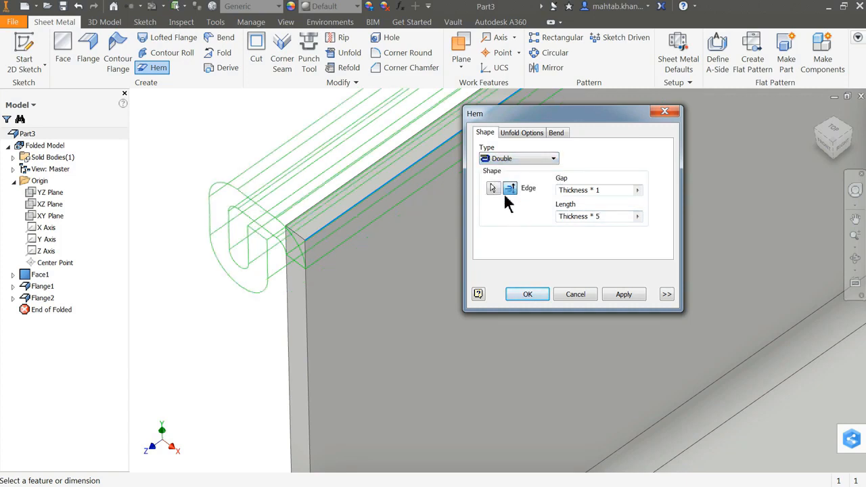
left_click(509, 160)
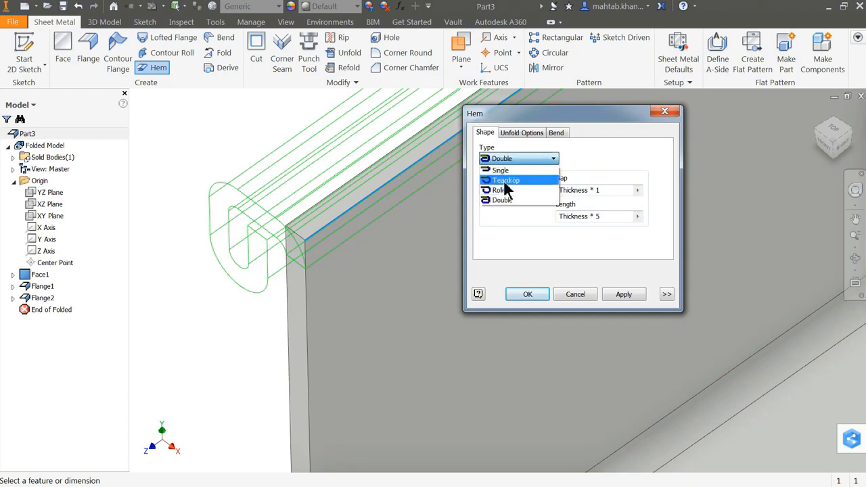
left_click(502, 191)
left_click(515, 162)
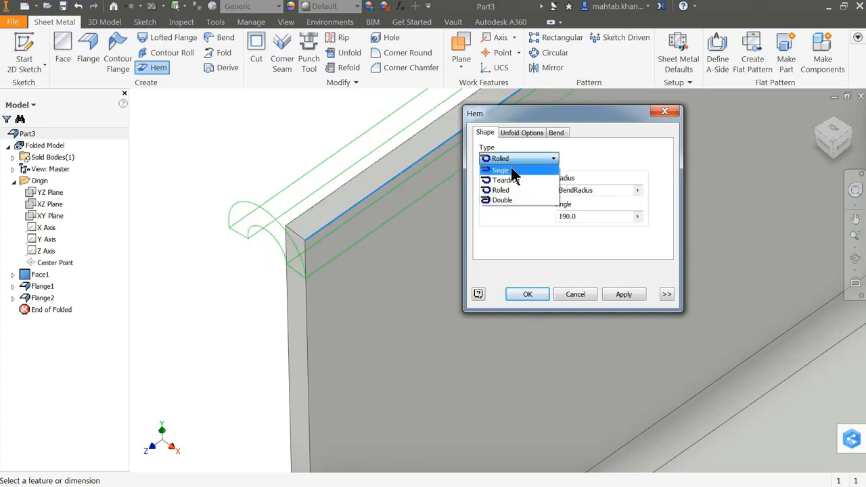
left_click(511, 180)
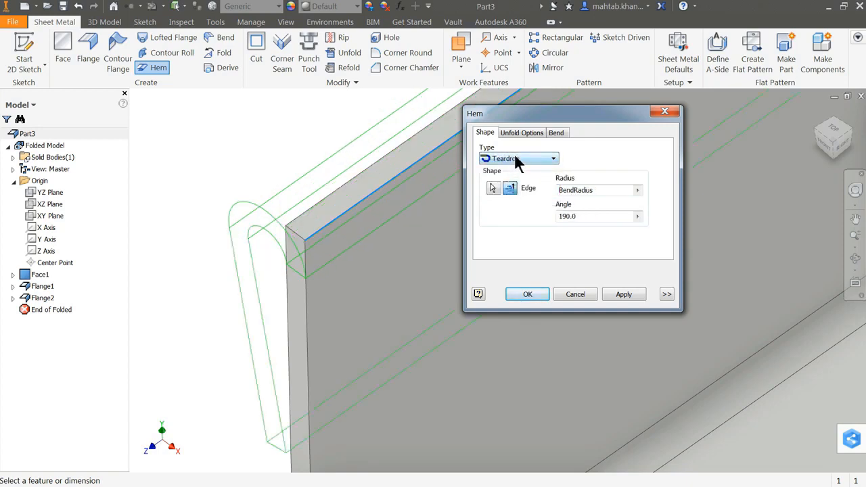
left_click(515, 162)
left_click(507, 170)
Step: Flip the single hem to fold inward, toward the base face, and create it on the back flange
scroll(342, 267, "up", 2)
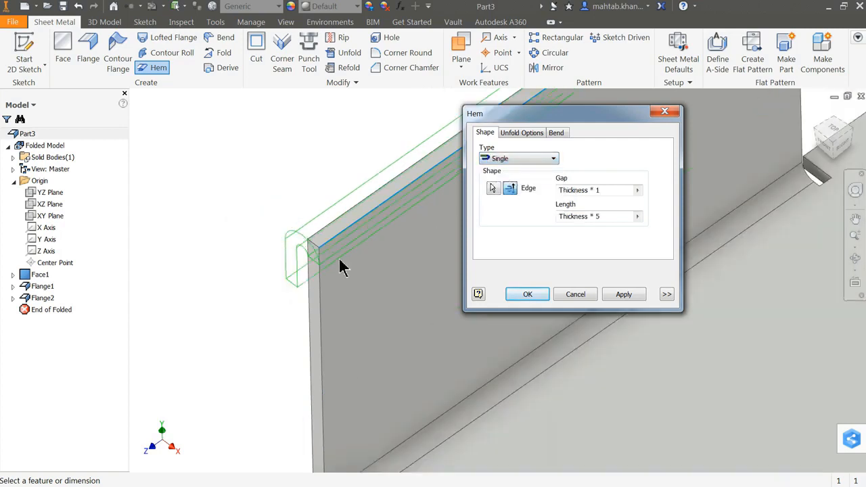
scroll(342, 267, "up", 1)
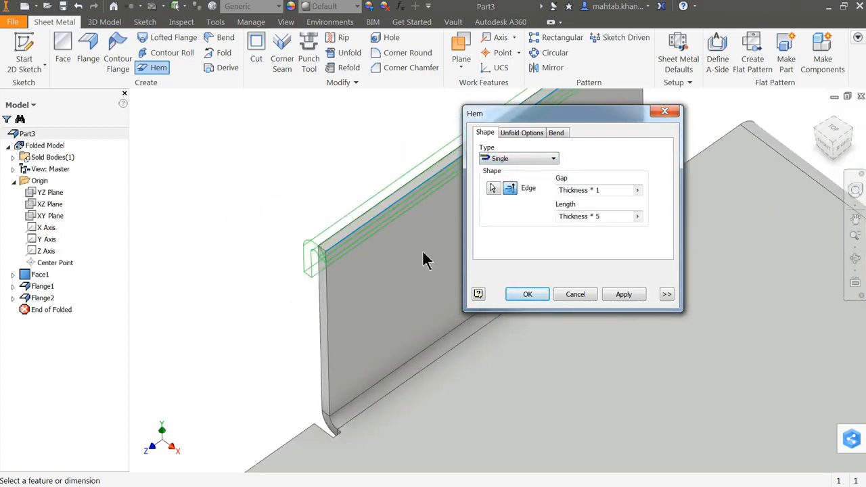
left_click(512, 191)
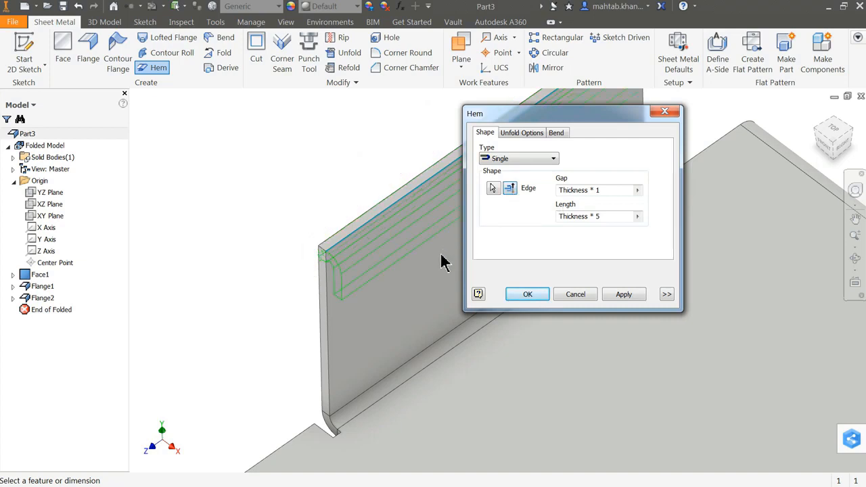
left_click(527, 297)
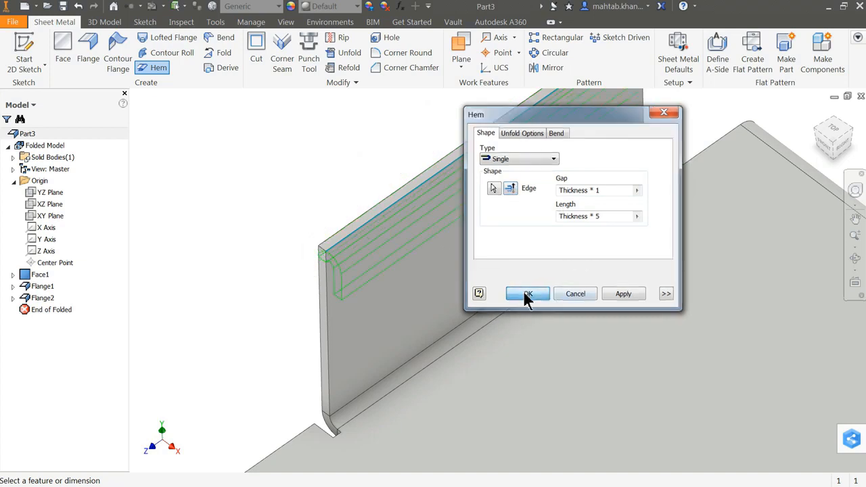
scroll(524, 294, "down", 5)
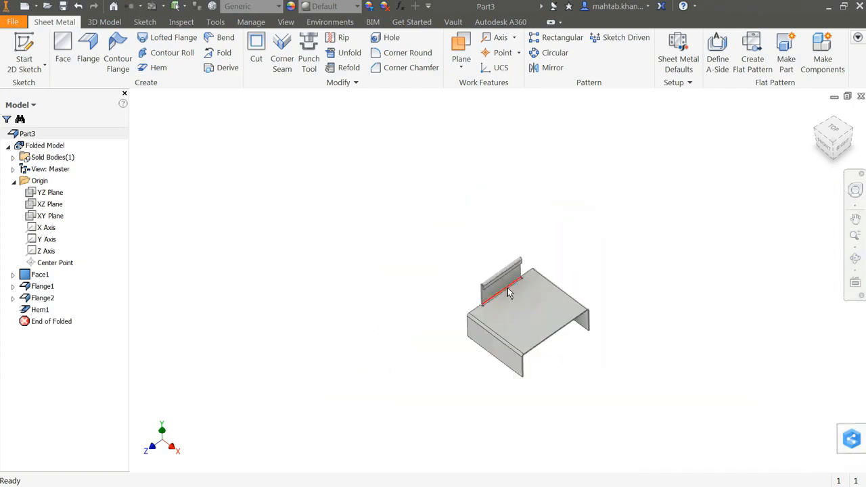
scroll(509, 294, "up", 5)
scroll(438, 291, "down", 3)
scroll(391, 285, "up", 2)
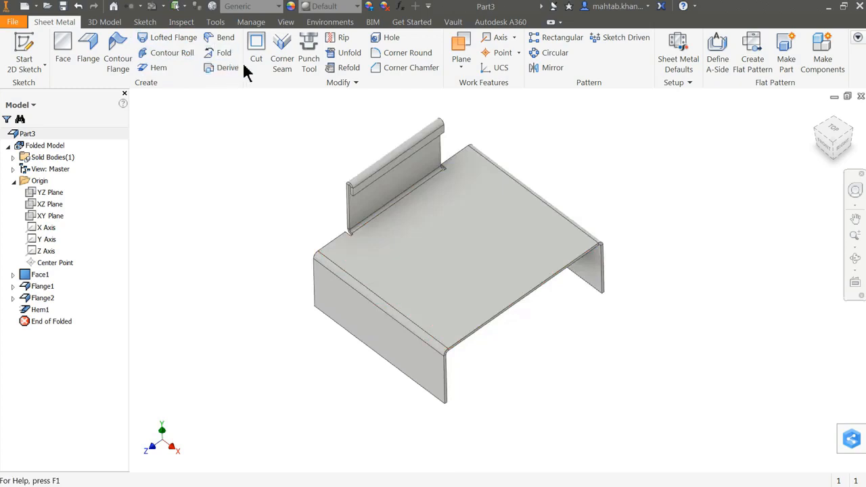
Step: Unfold all bends of the bracket with the top face of the base as the stationary reference
left_click(350, 56)
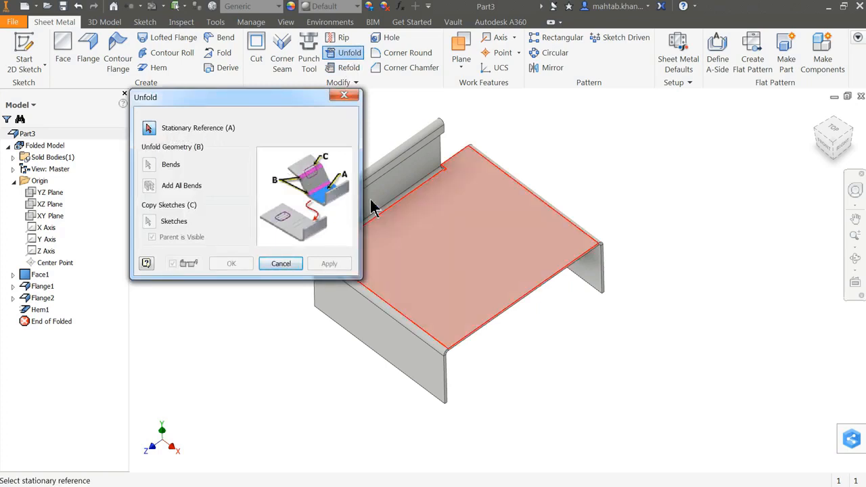
left_click(429, 237)
left_click(429, 238)
scroll(477, 261, "down", 3)
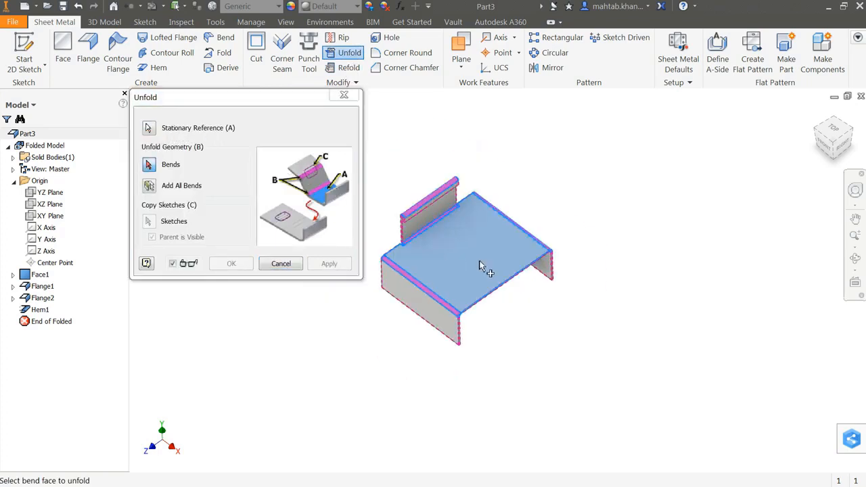
scroll(417, 250, "up", 4)
scroll(415, 238, "down", 2)
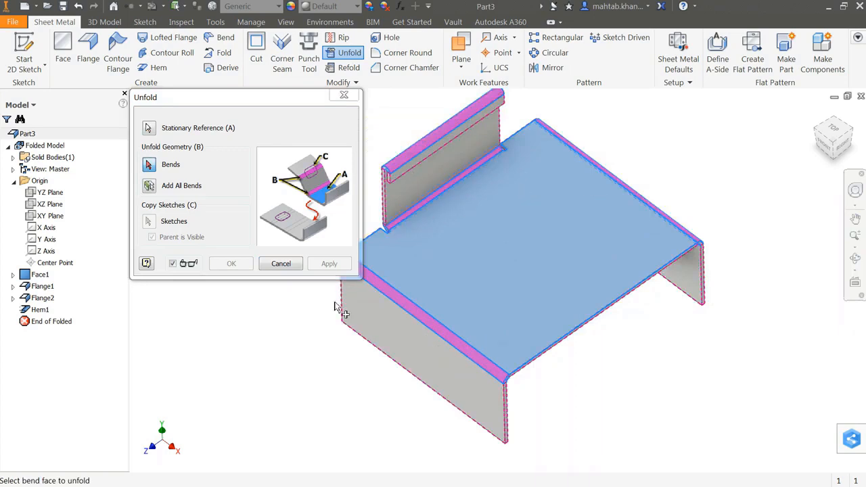
left_click(148, 186)
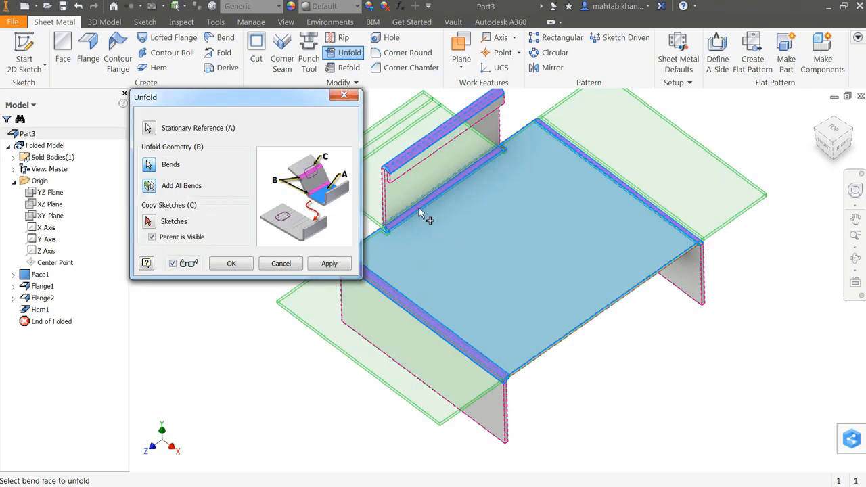
left_click(231, 264)
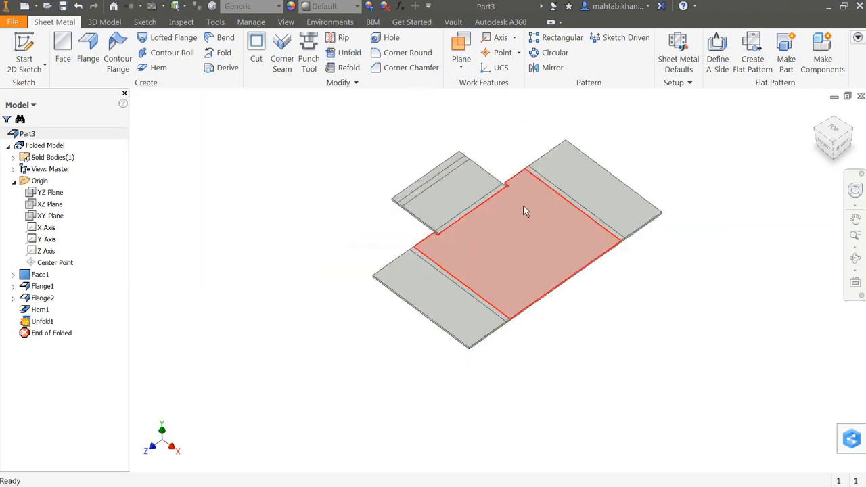
Step: Start a new sketch on the top face of the flattened base
scroll(501, 221, "down", 5)
left_click(444, 238)
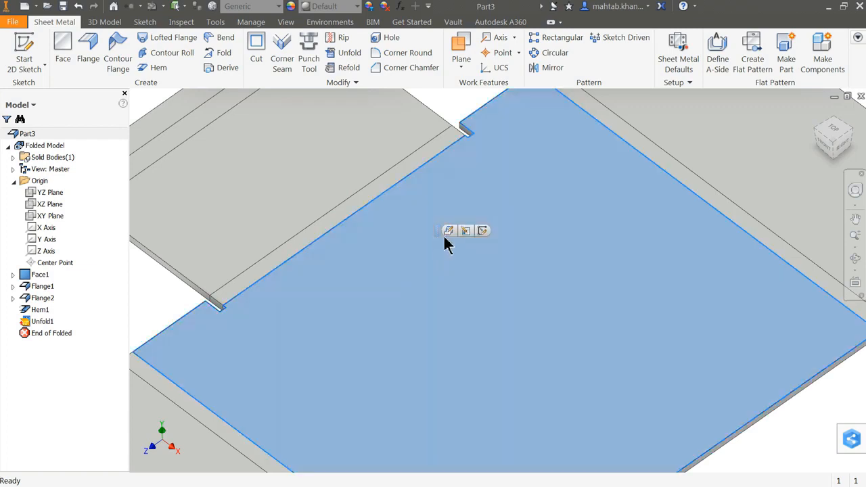
left_click(481, 232)
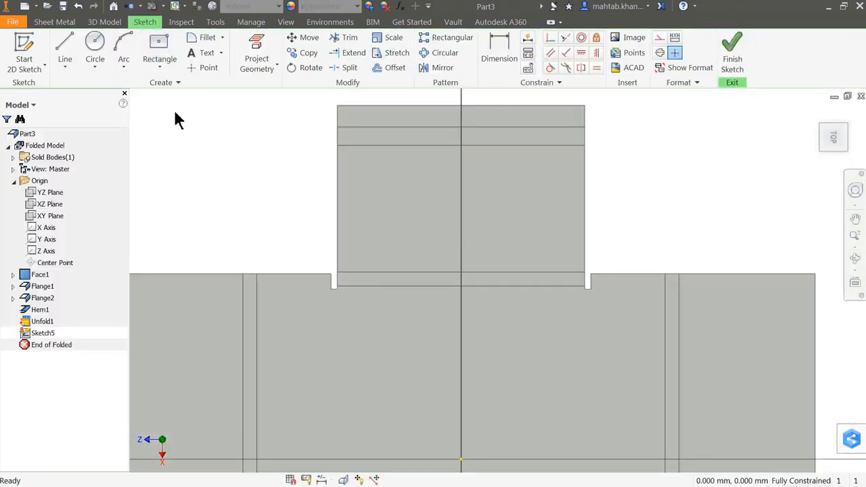
Step: Sketch a center rectangle 10 mm wide and 4 mm high on the midpoint of the bend line between base and back flange
left_click(155, 49)
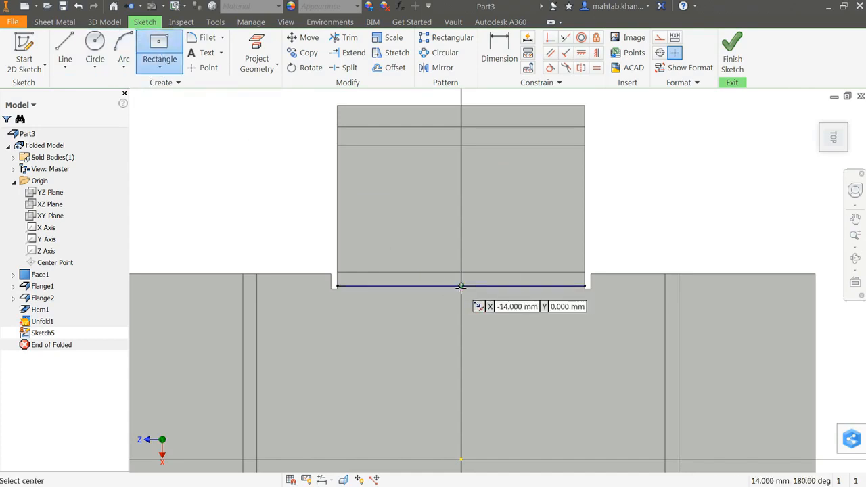
left_click(461, 286)
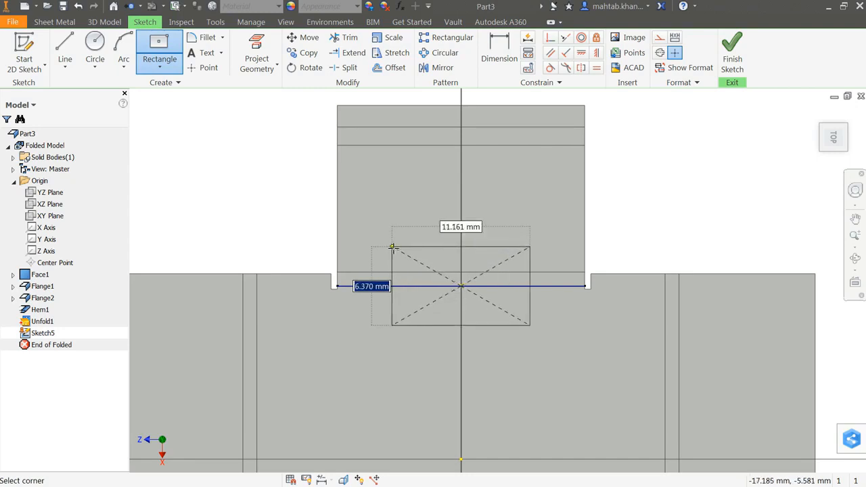
type("4")
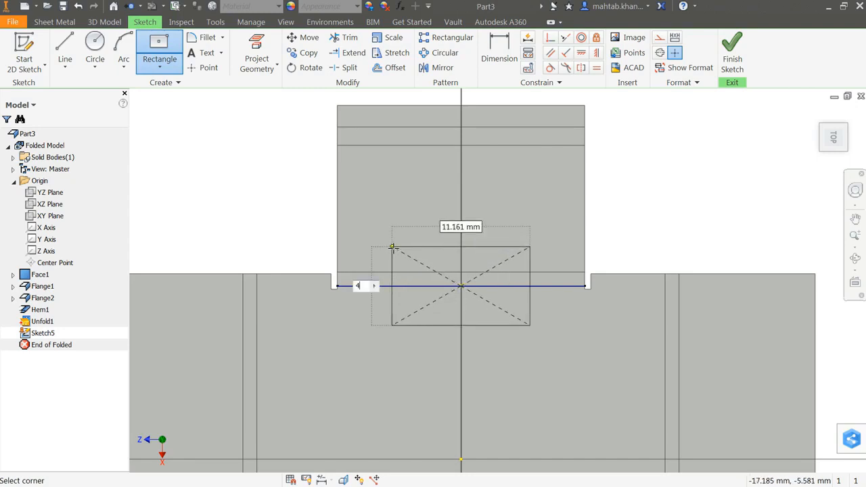
key("Tab")
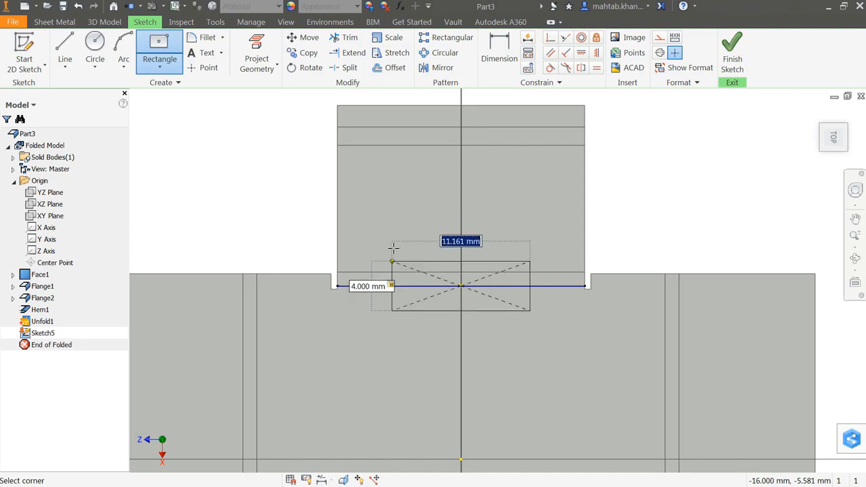
type("10")
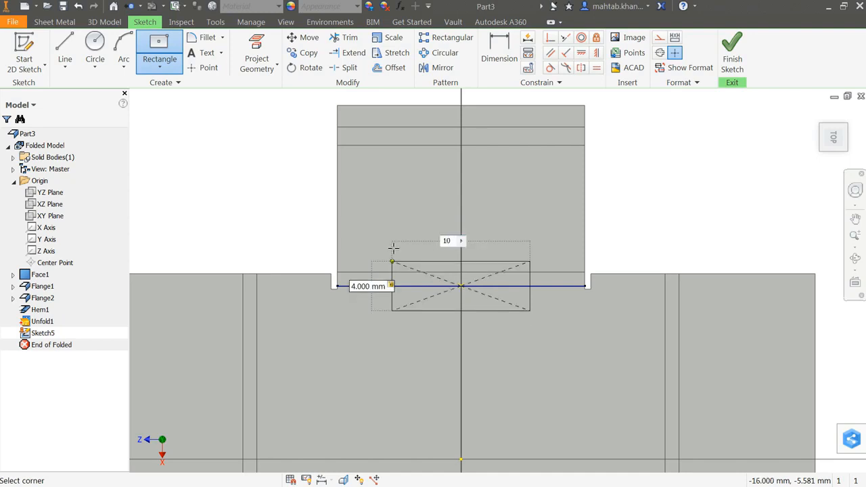
key("Return")
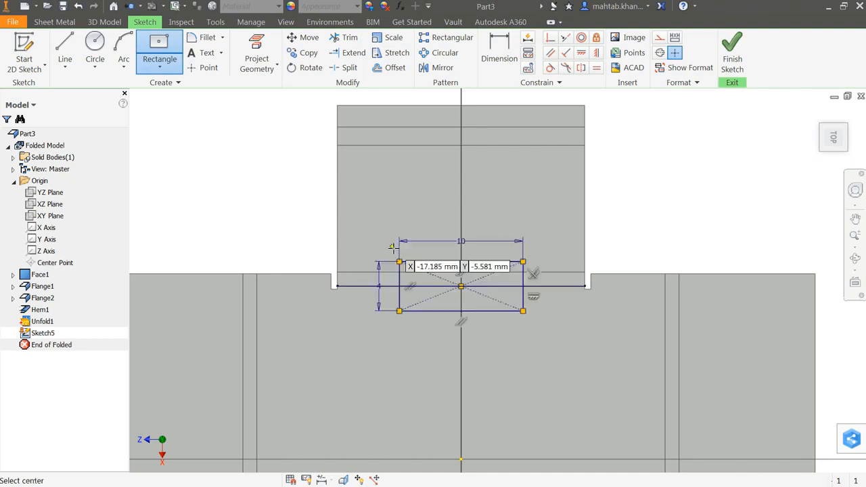
Step: Sketch two 2 mm diameter circles side by side on the flattened back flange, one on each side of the centerline
left_click(95, 55)
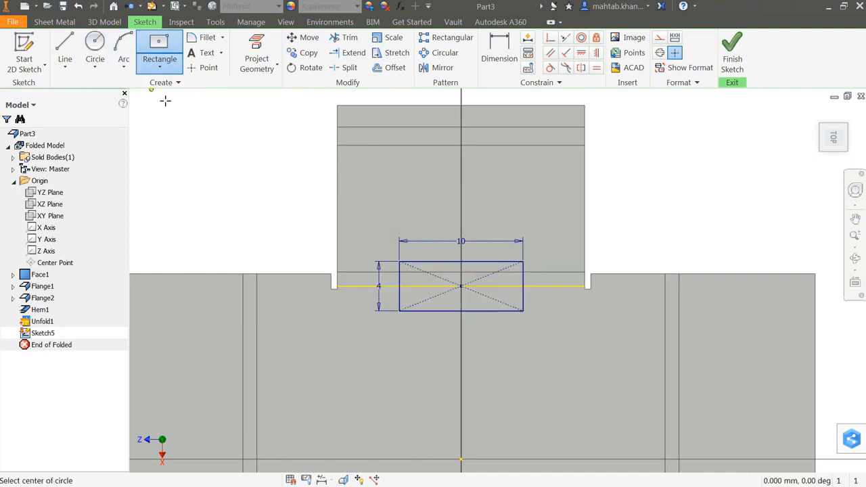
left_click(399, 184)
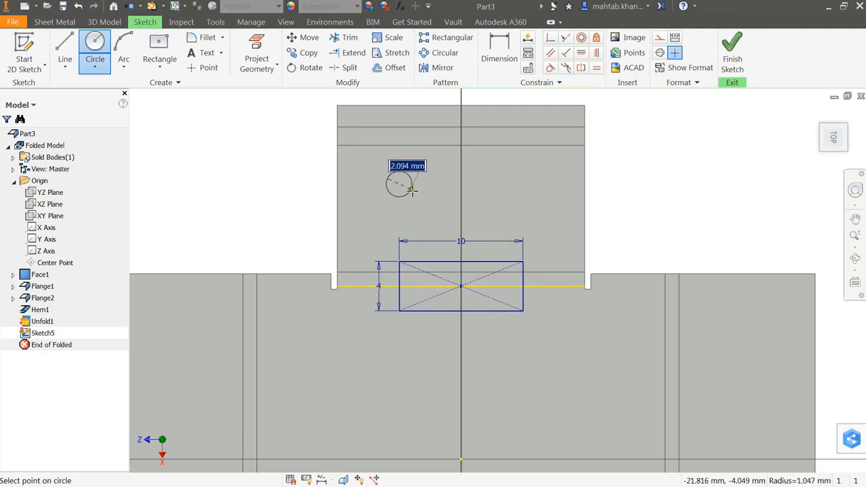
type("2")
key("Return")
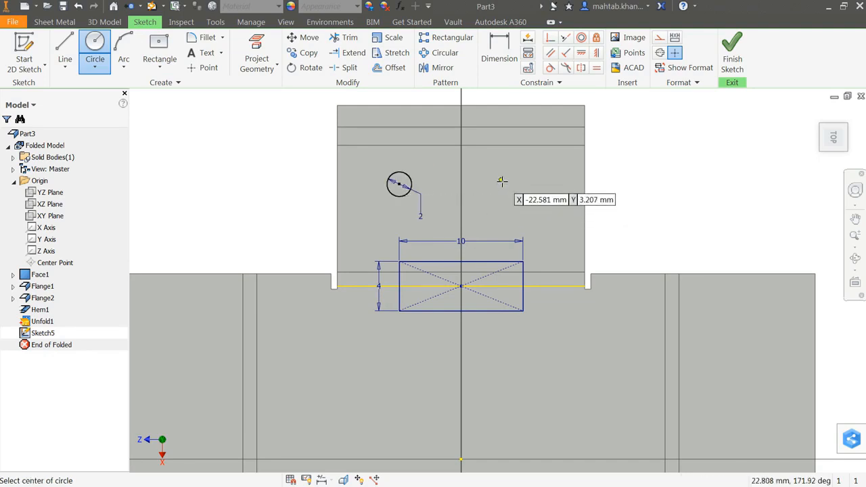
left_click(503, 183)
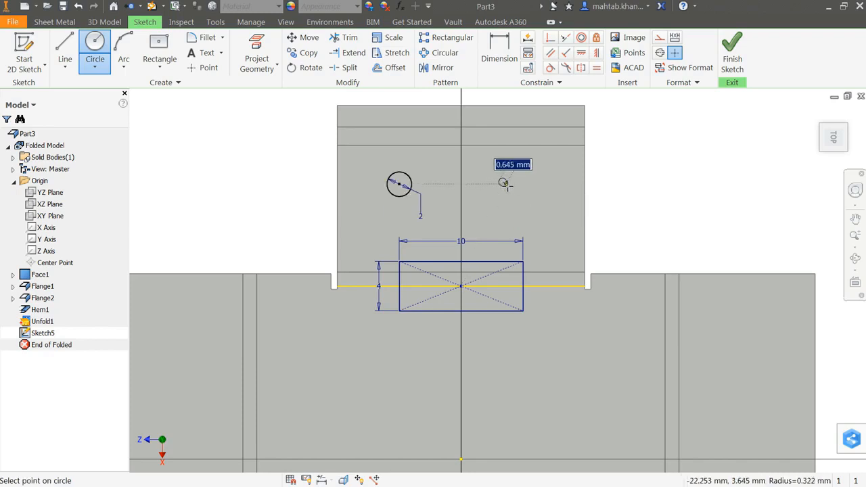
type("244")
key("Return")
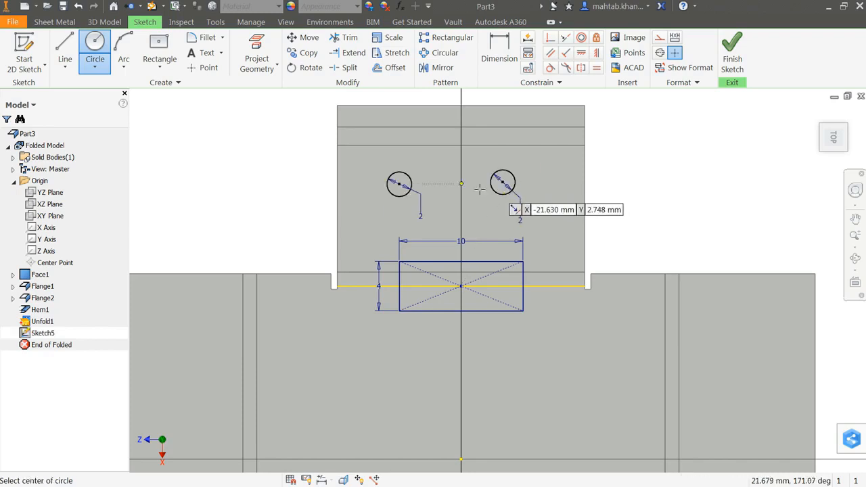
Step: Dimension the horizontal distance between the two circle centers as 10 mm
left_click(500, 55)
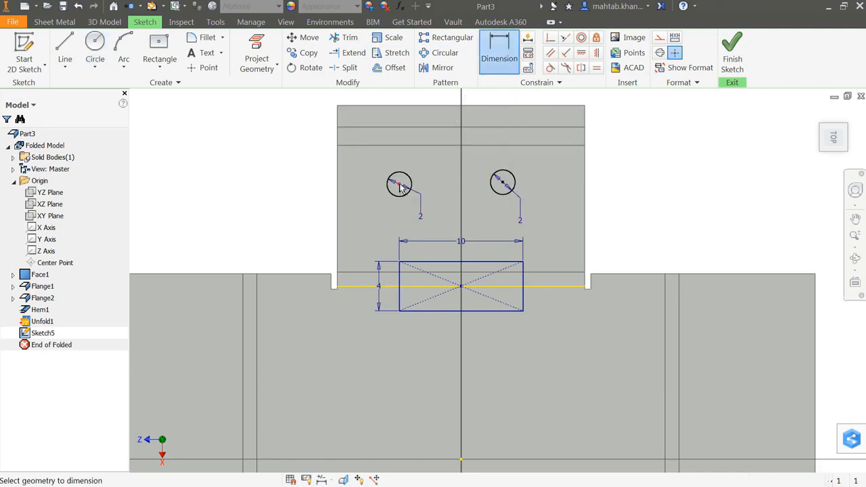
left_click(502, 182)
key("1")
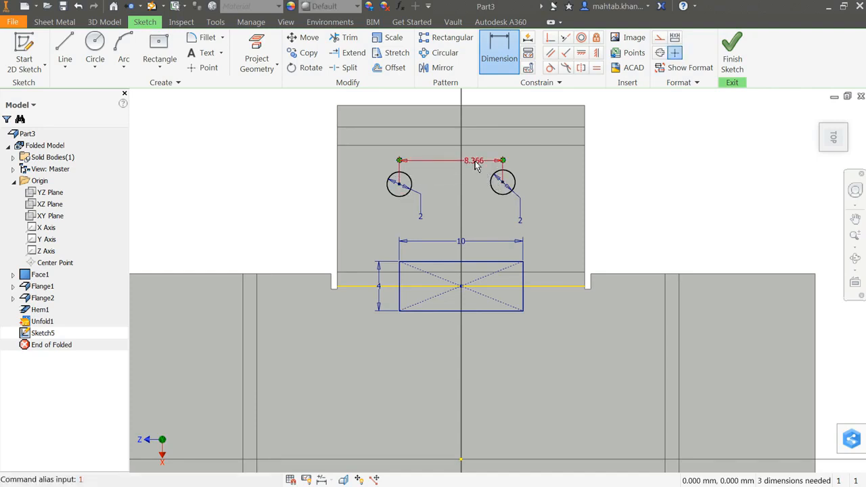
left_click(473, 165)
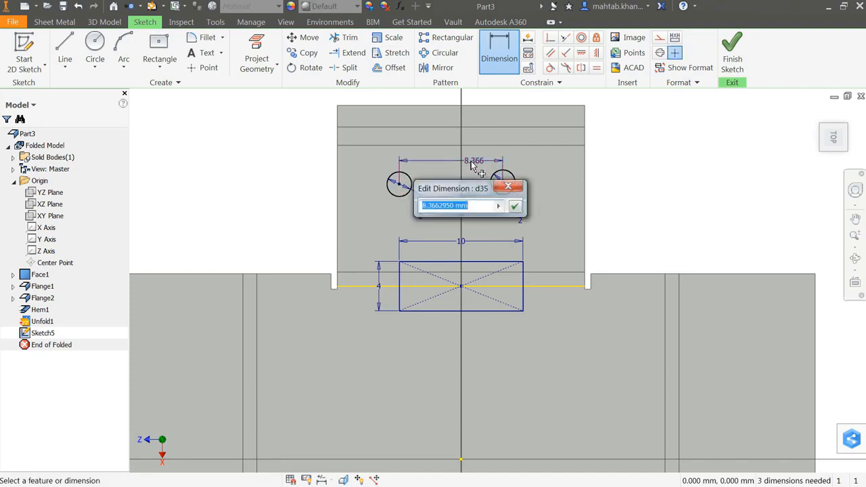
type("10")
key("Return")
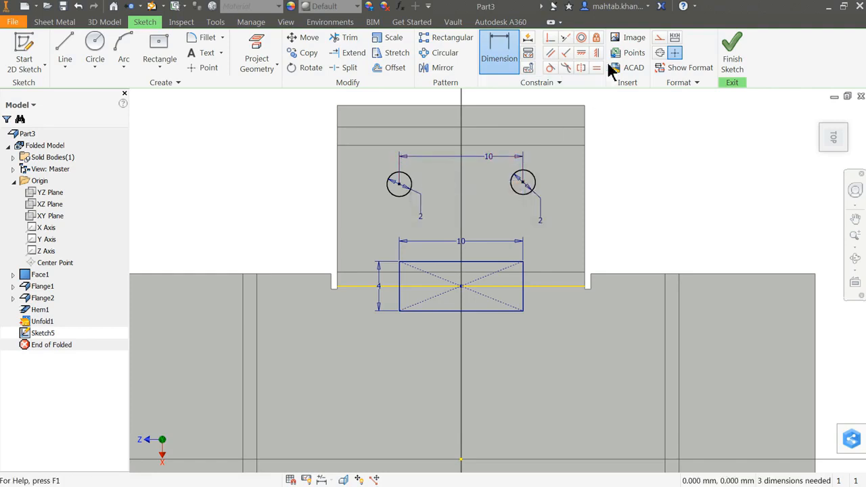
key("Escape")
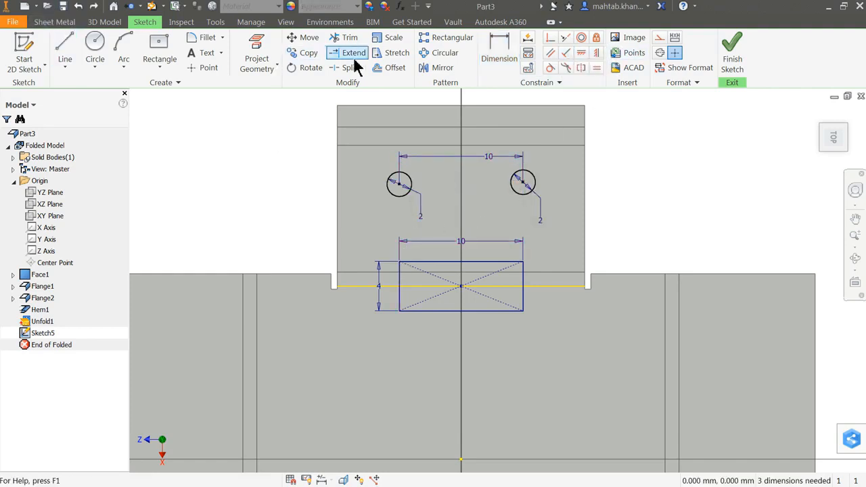
Step: Dimension the vertical distance from the hem's nearer bend edge to the right circle's center as 3 mm
left_click(500, 50)
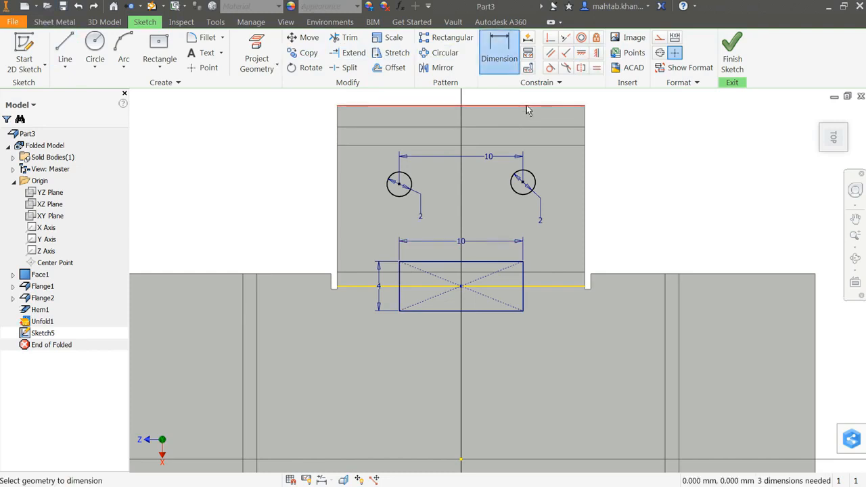
left_click(534, 146)
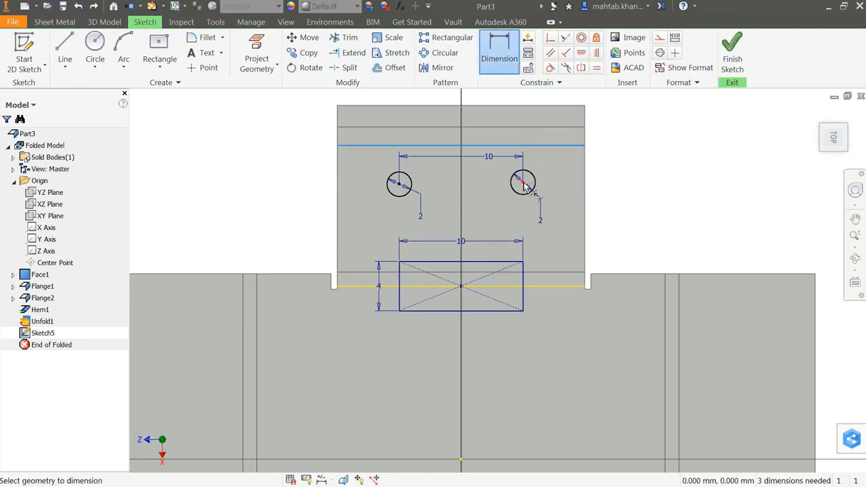
left_click(524, 183)
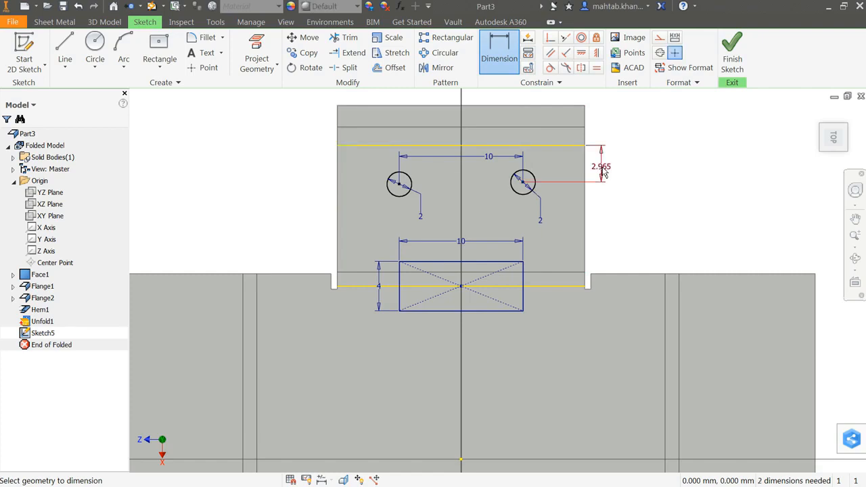
type("3")
left_click(603, 172)
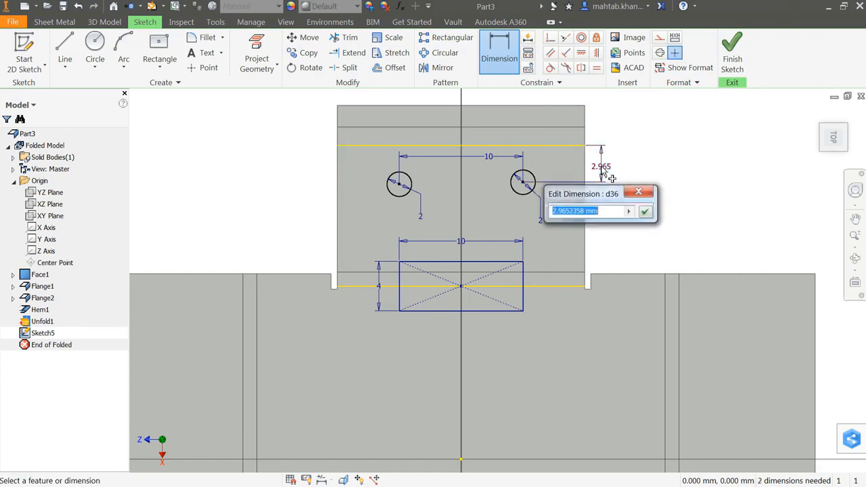
type("3")
key("Return")
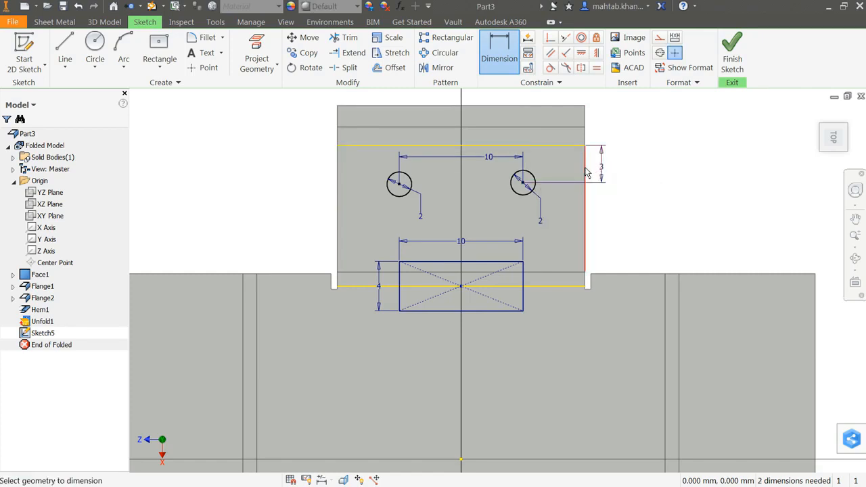
Step: Set the distance between the hem's bend edge and the right circle's center to 6 mm
double_click(603, 172)
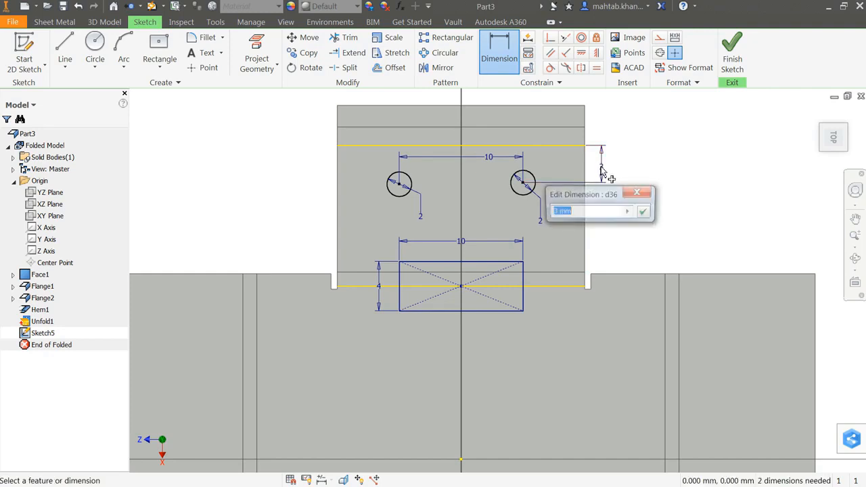
type("6")
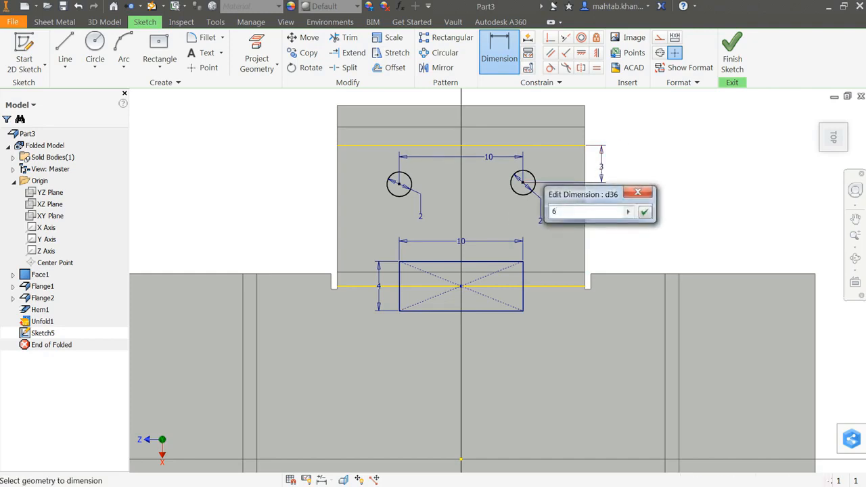
key("Return")
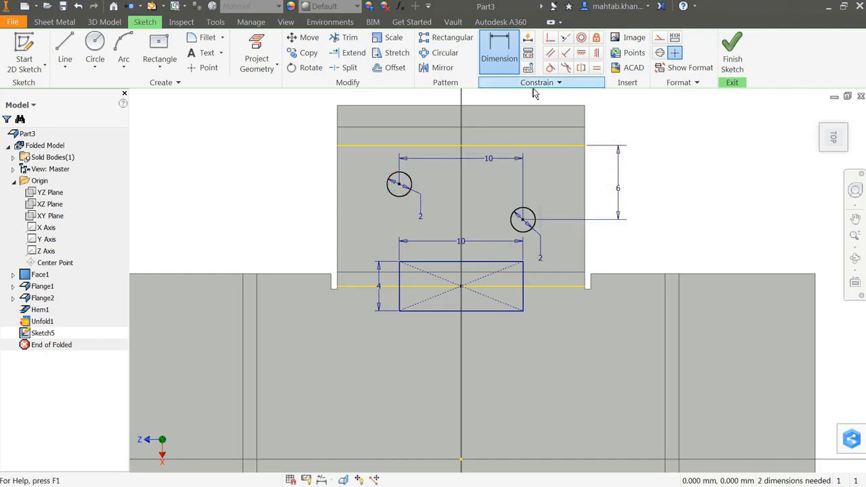
Step: Align the left circle's center level with the right circle's center using a Vertical constraint
left_click(580, 53)
key("]")
left_click(522, 220)
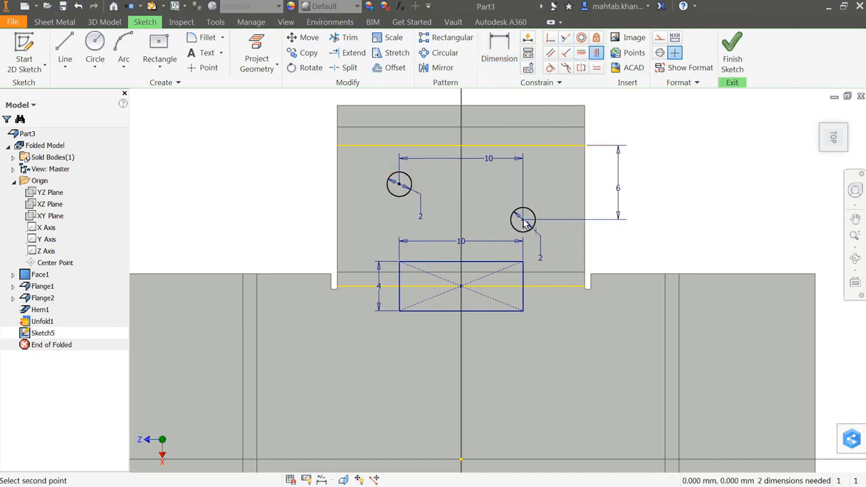
left_click(398, 185)
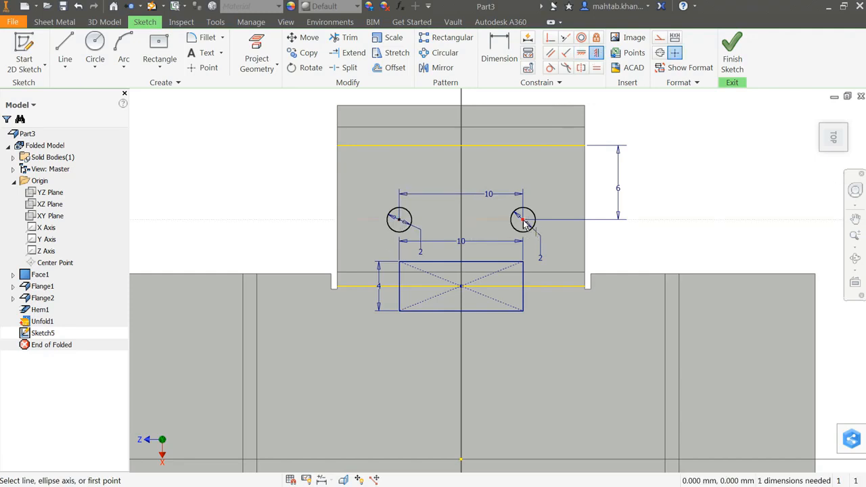
Step: Align the right circle's center with the rectangle's upper right corner using a Horizontal constraint, and finish the sketch
left_click(581, 55)
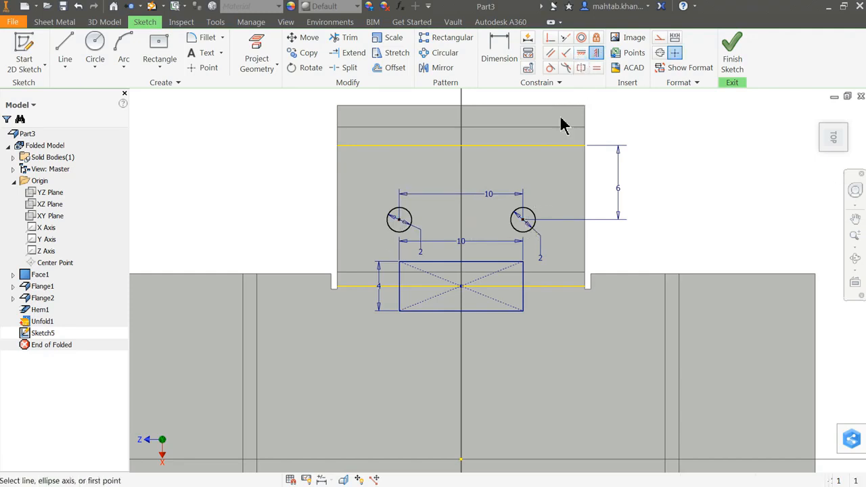
left_click(523, 222)
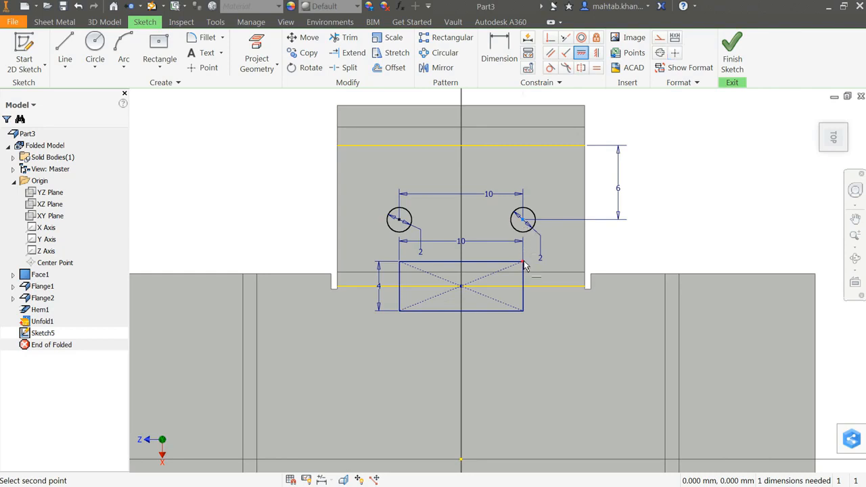
left_click(523, 264)
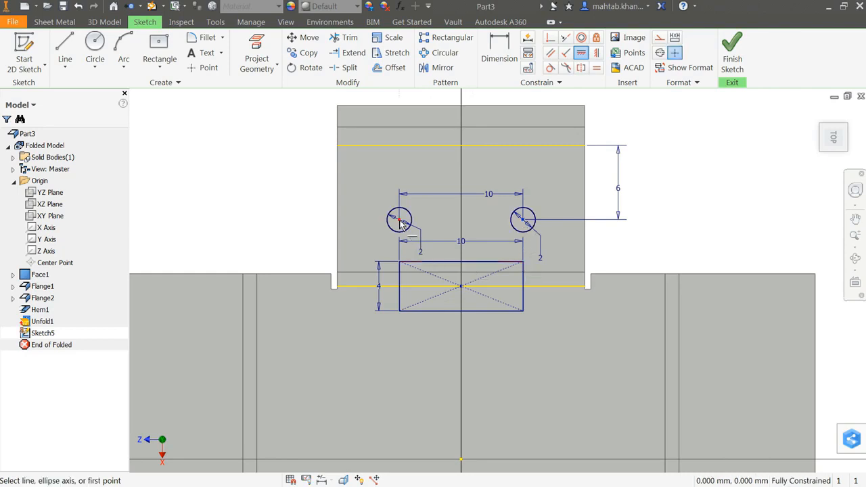
left_click(401, 263)
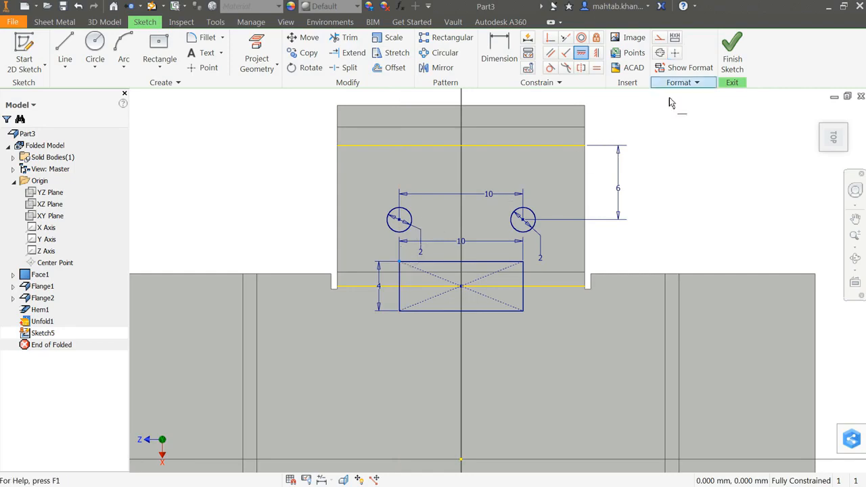
left_click(732, 53)
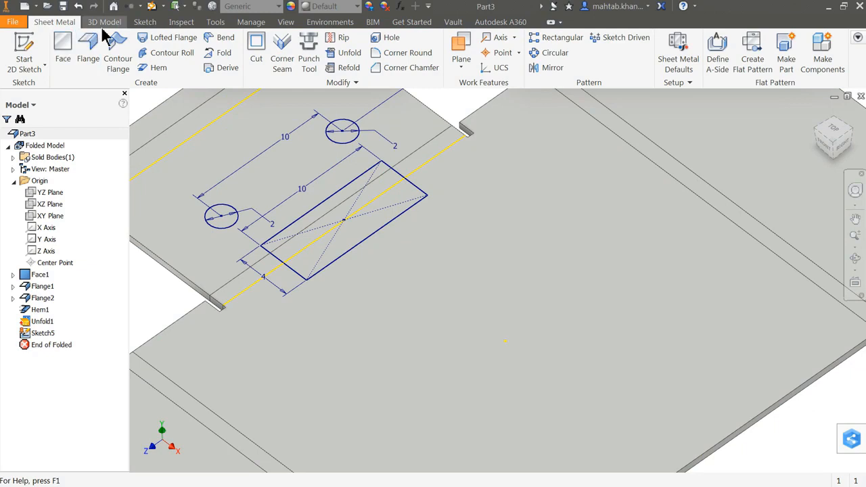
Step: Extrude the rectangle and both circles as a cut through the flattened sheet with extents set to All
left_click(104, 22)
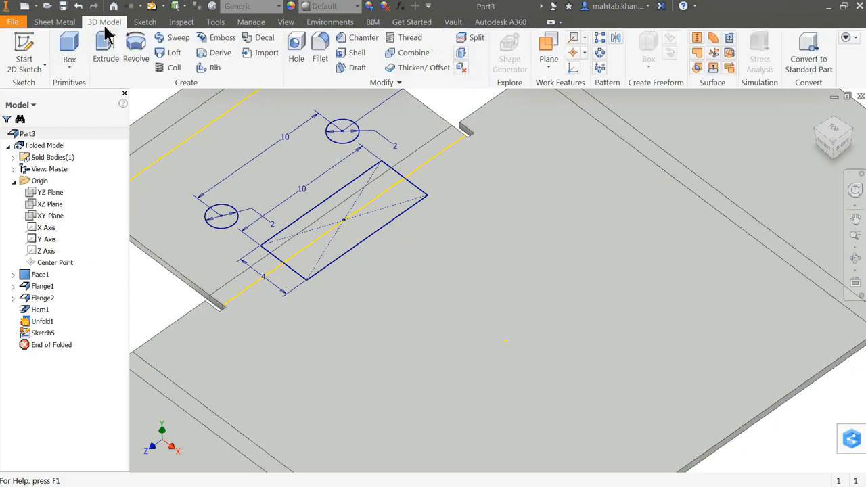
left_click(107, 58)
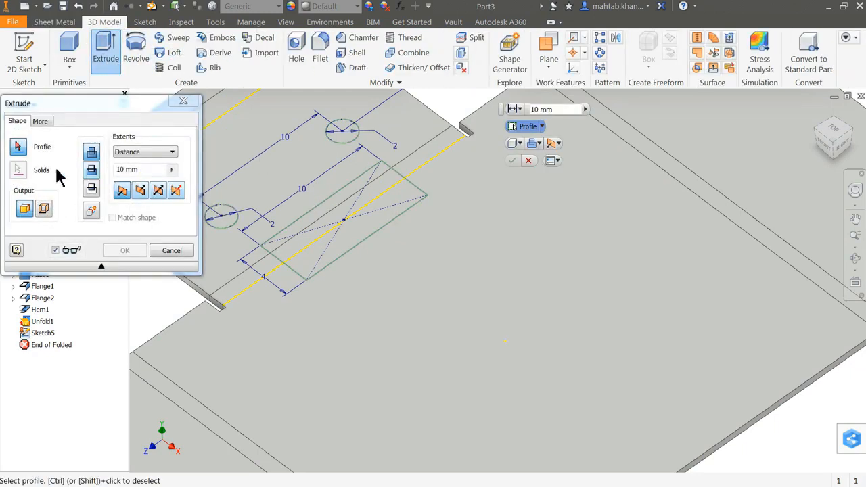
left_click(221, 220)
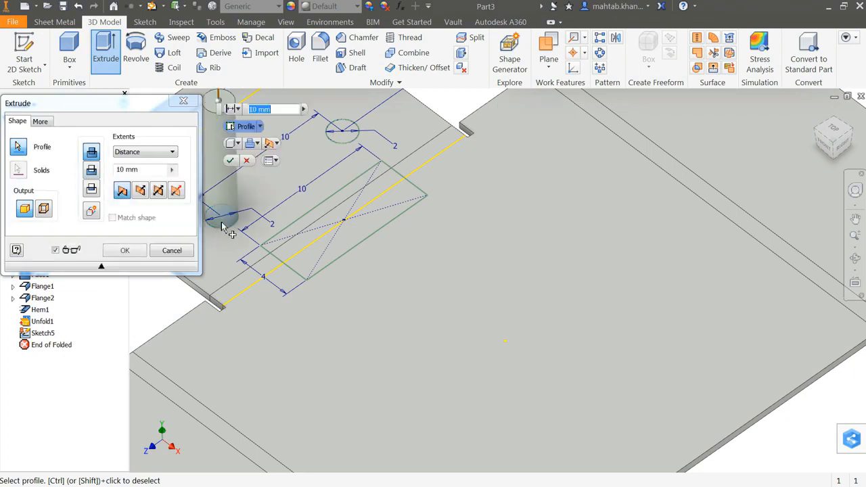
left_click(373, 197)
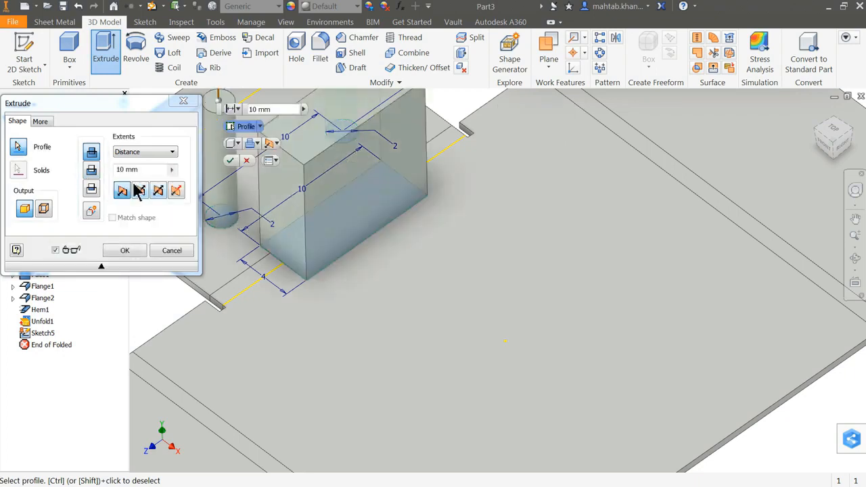
left_click(92, 172)
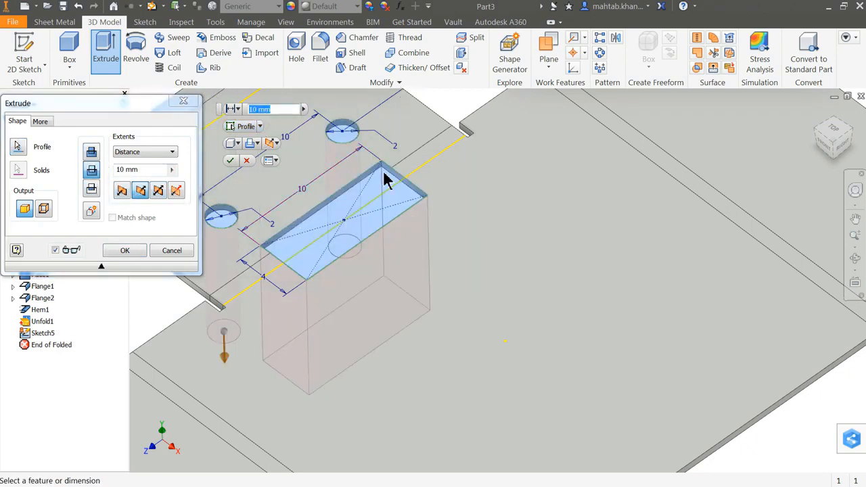
left_click(151, 153)
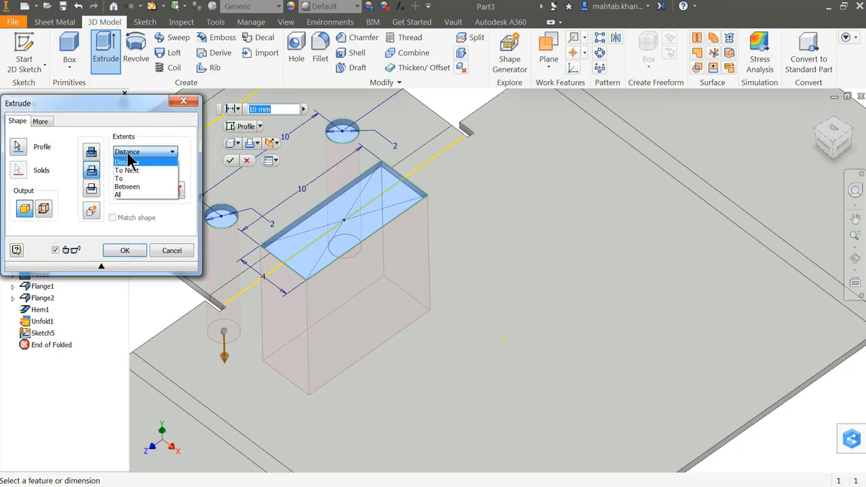
left_click(126, 195)
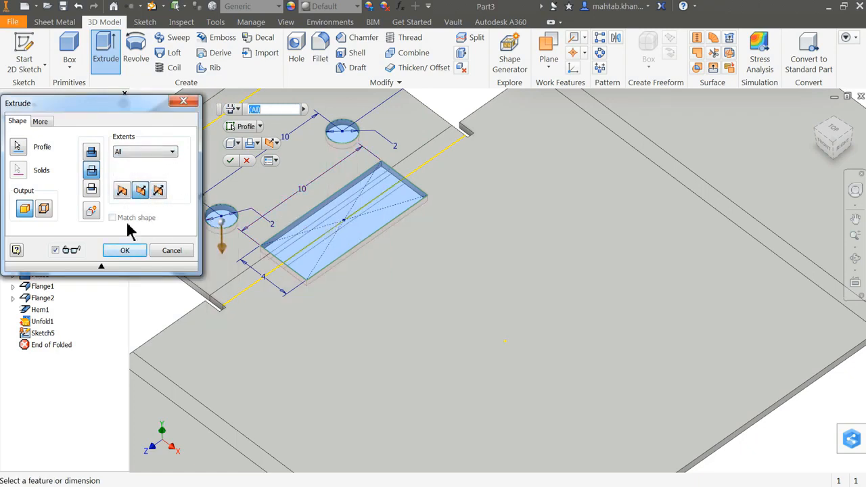
left_click(122, 252)
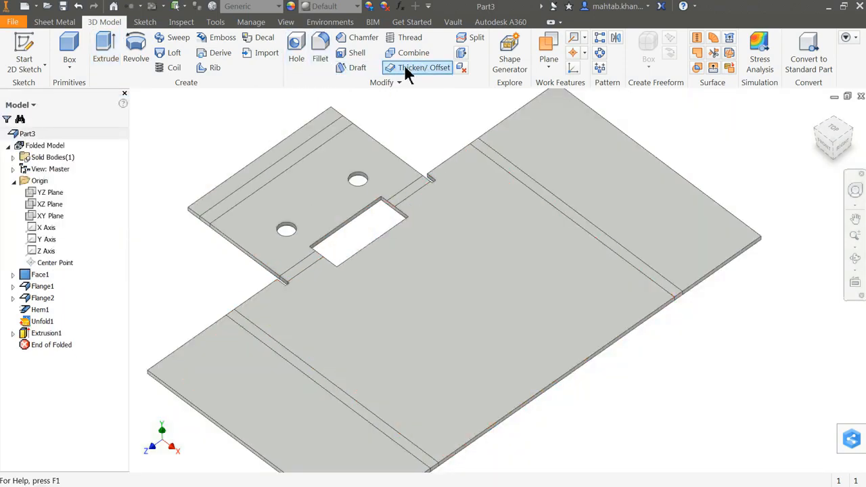
Step: Refold all bends of the flattened part, using the large base face as the stationary reference
left_click(49, 22)
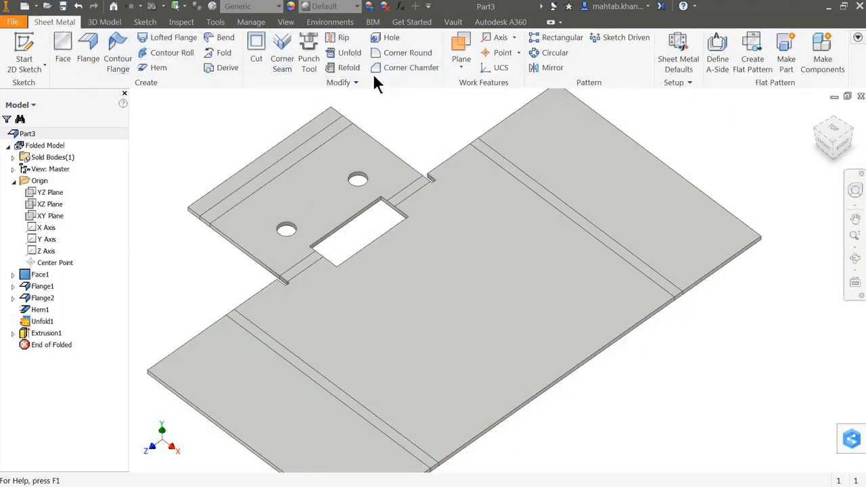
left_click(349, 67)
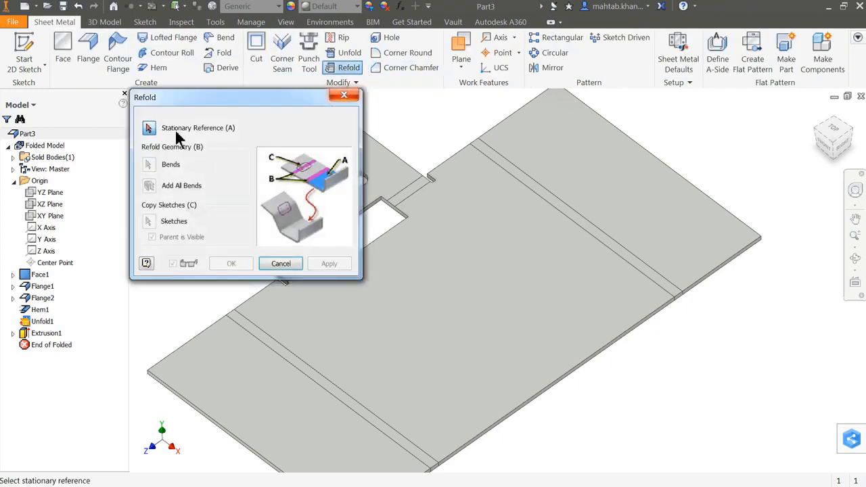
left_click(458, 264)
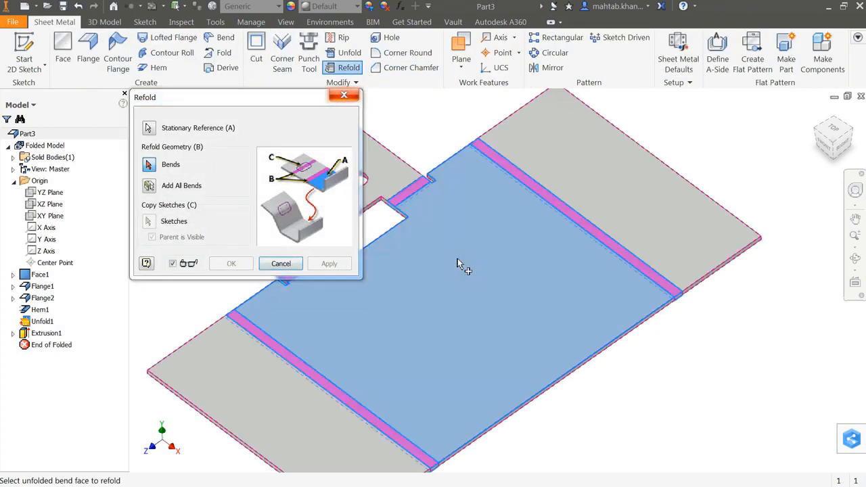
left_click(149, 188)
scroll(552, 283, "down", 3)
scroll(491, 276, "up", 3)
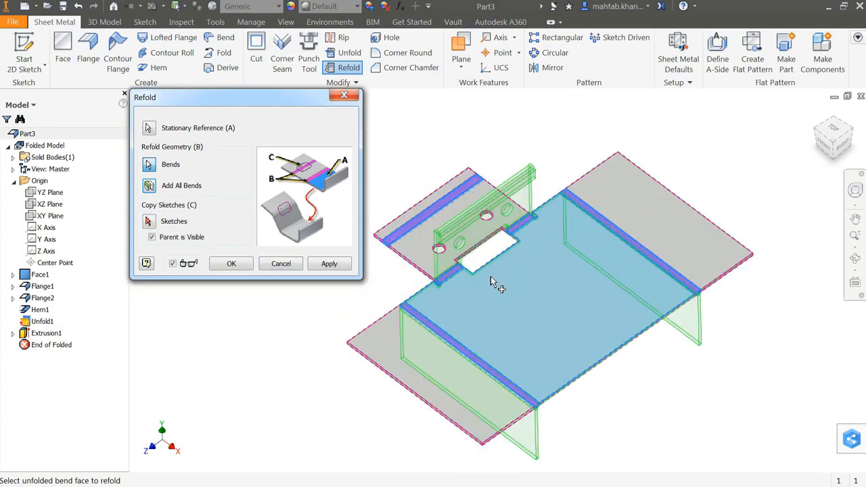
scroll(491, 276, "up", 3)
scroll(460, 265, "down", 3)
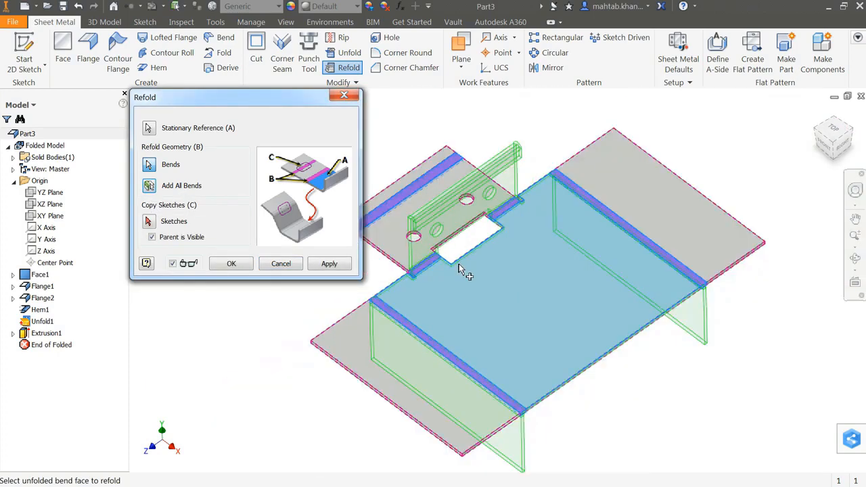
left_click(231, 264)
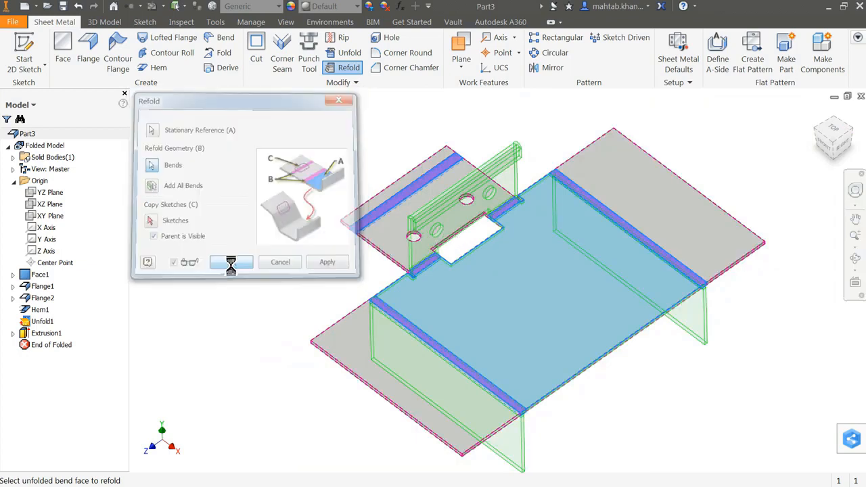
Step: Place a 3 mm simple hole on the outer face of the near side flange using Linear placement
scroll(501, 295, "down", 3)
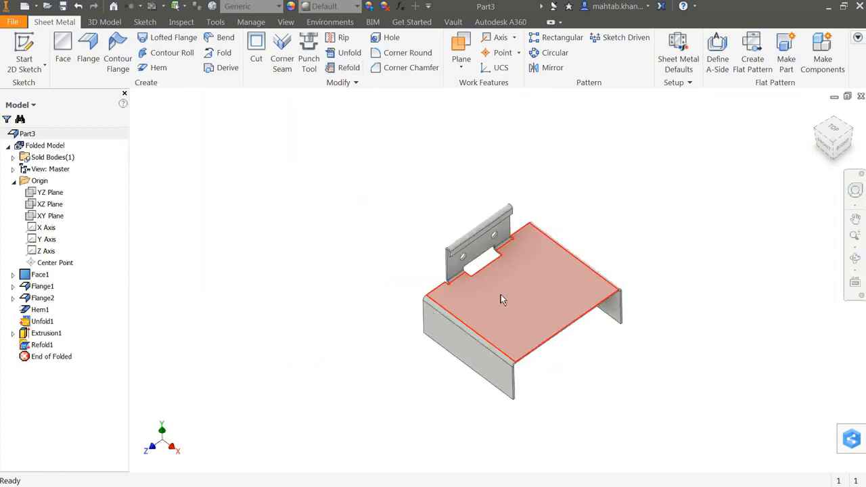
scroll(518, 323, "up", 4)
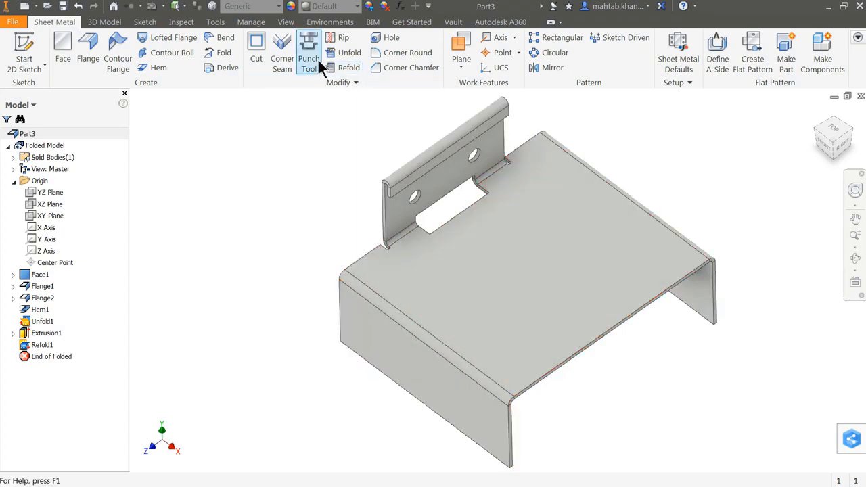
left_click(395, 41)
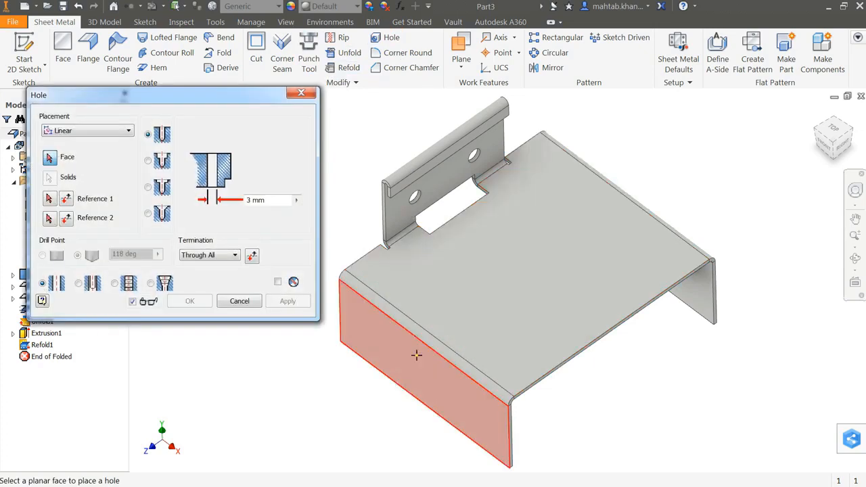
left_click(421, 366)
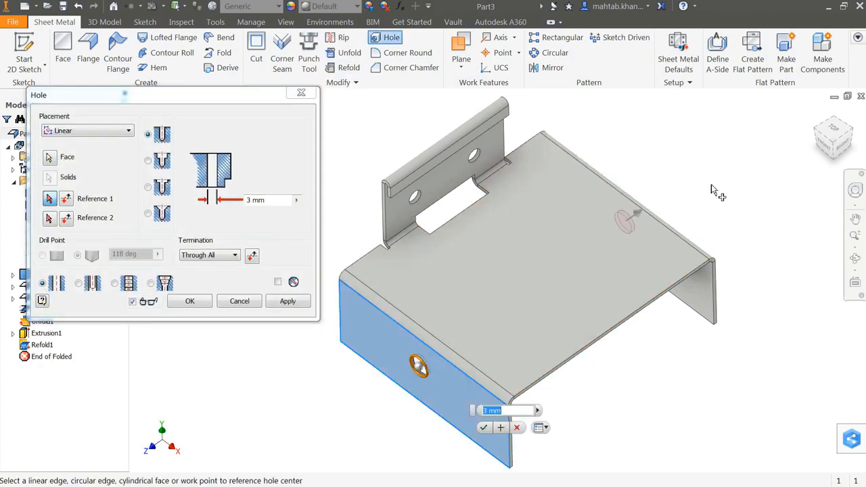
left_click_drag(832, 156, 829, 152)
left_click(825, 143)
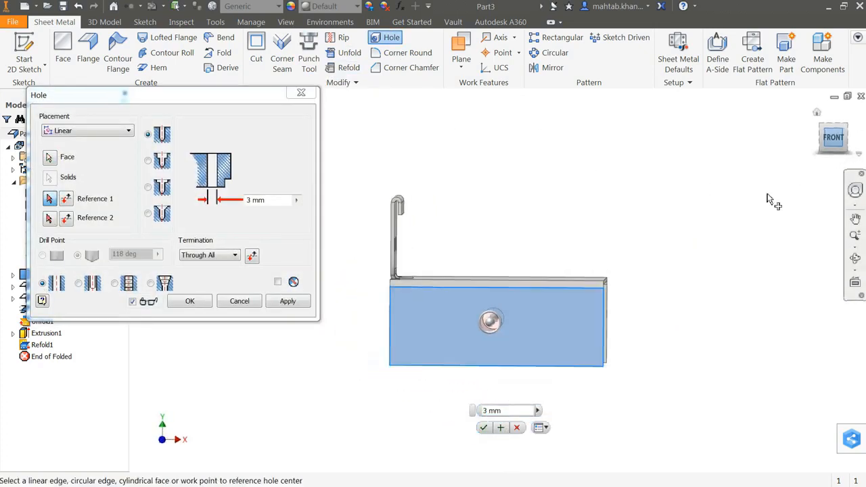
scroll(500, 365, "up", 2)
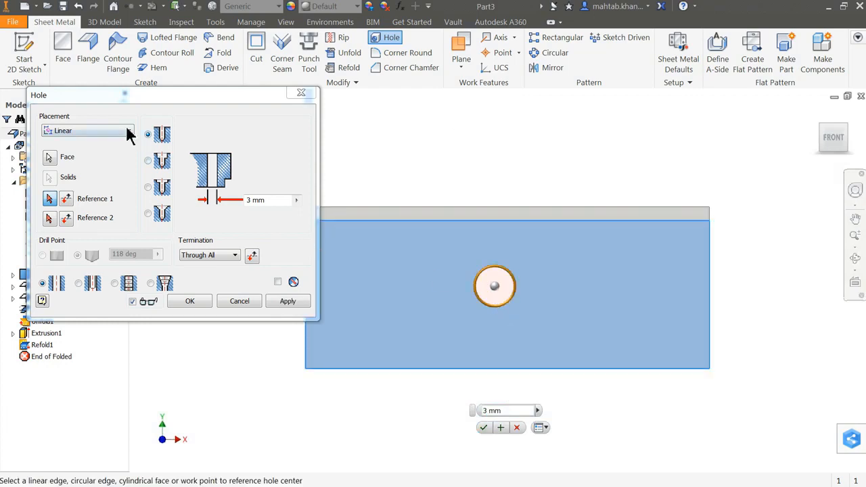
left_click(78, 131)
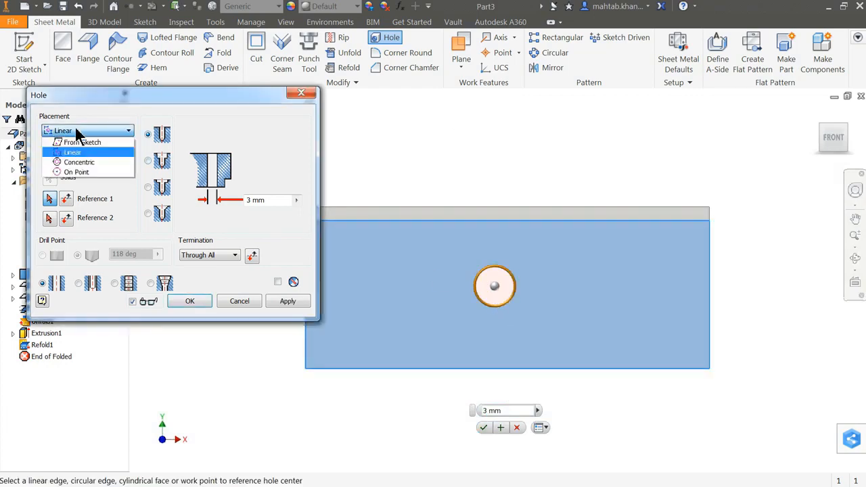
left_click(72, 152)
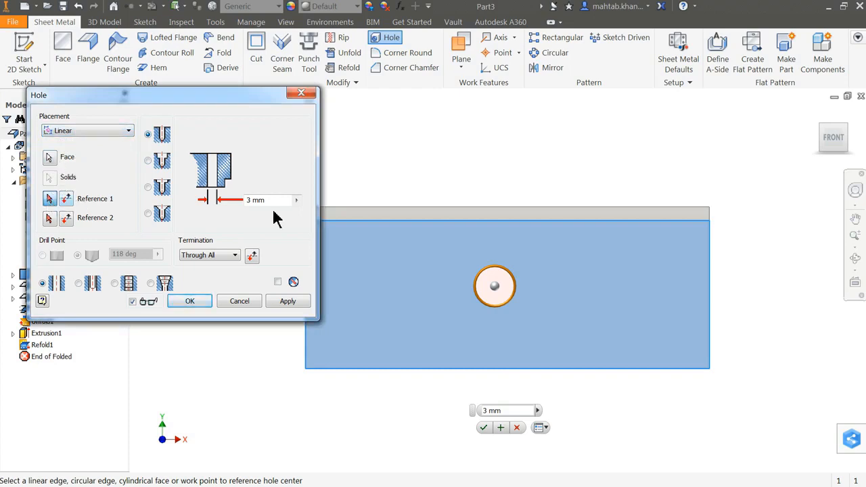
Step: Locate the hole 6 mm below the bend's upper edge and 10 mm from the edge opposite the hemmed flange, terminating Through All
left_click(505, 210)
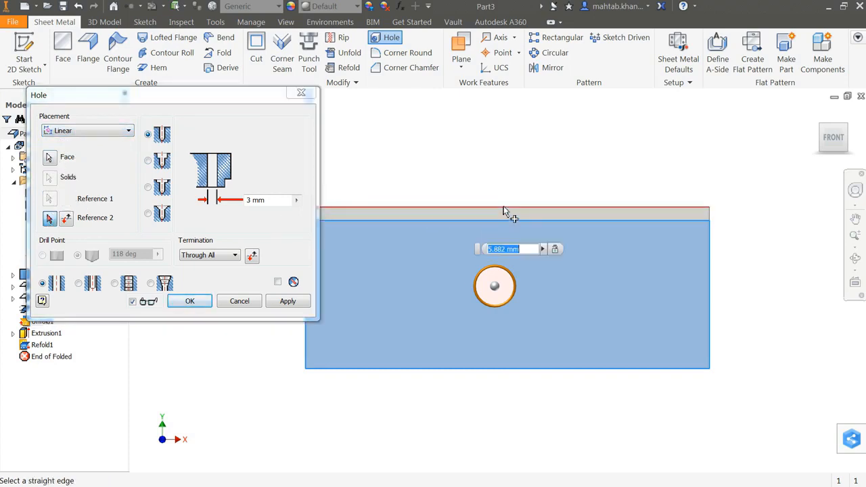
type("6")
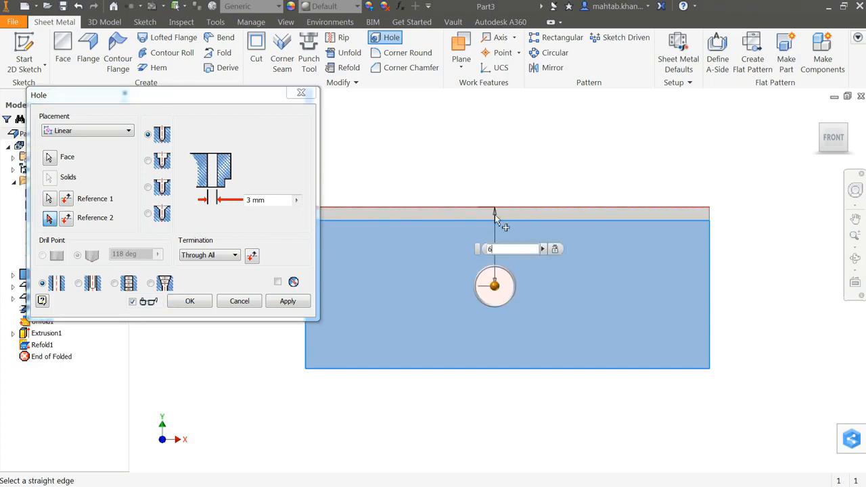
left_click(710, 291)
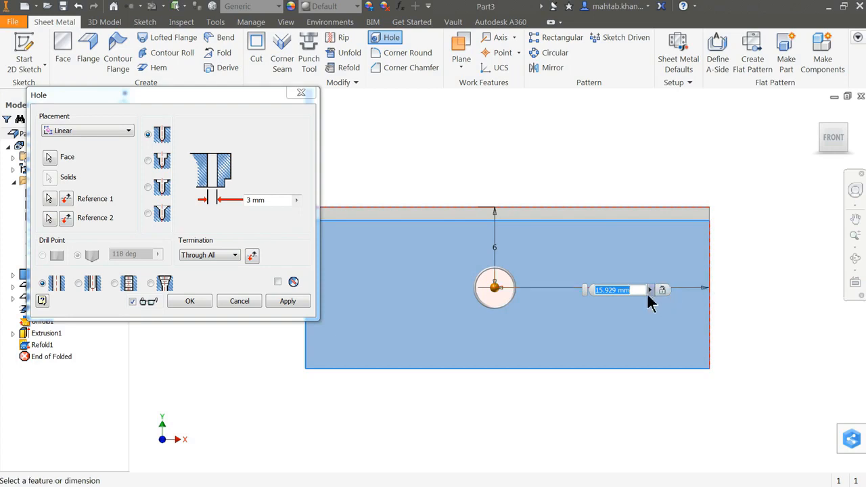
type("10")
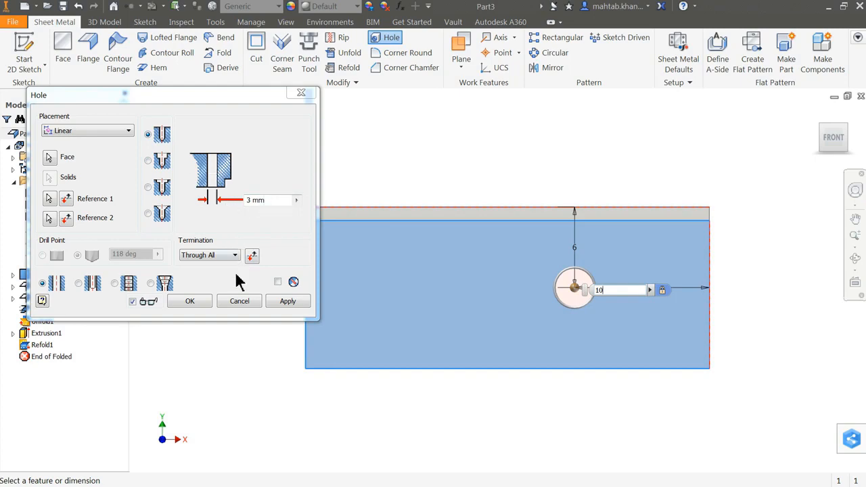
left_click(208, 261)
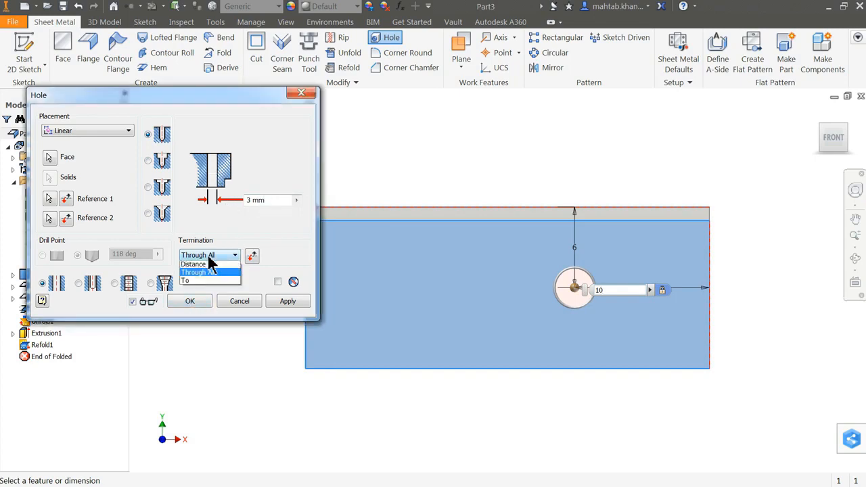
left_click(209, 261)
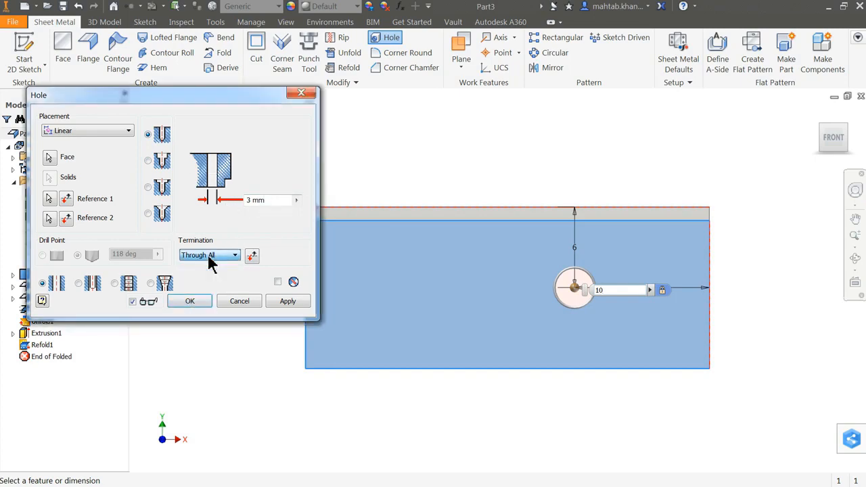
left_click(189, 302)
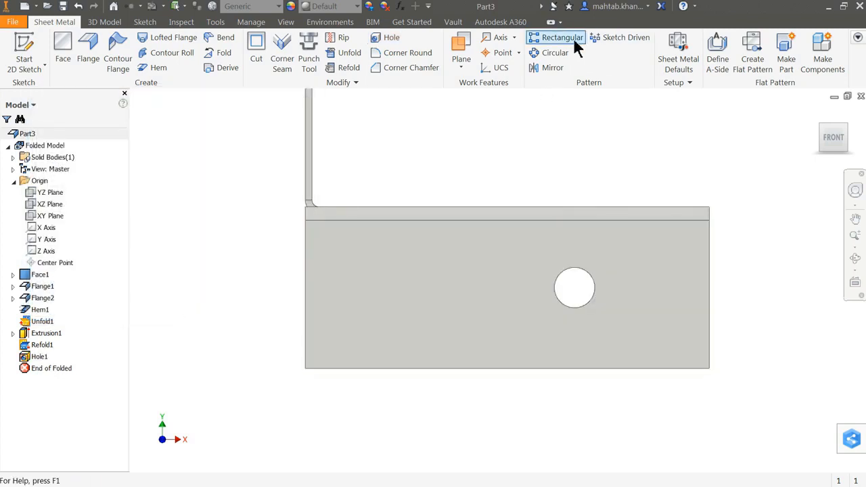
Step: Create a rectangular pattern of the side flange hole along the bend edge with 2 instances spaced 10 mm toward the hemmed flange
left_click(567, 40)
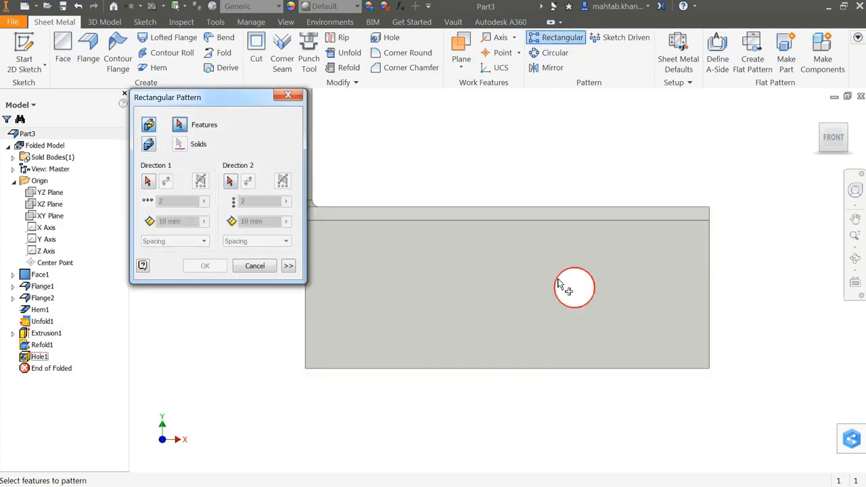
left_click(563, 285)
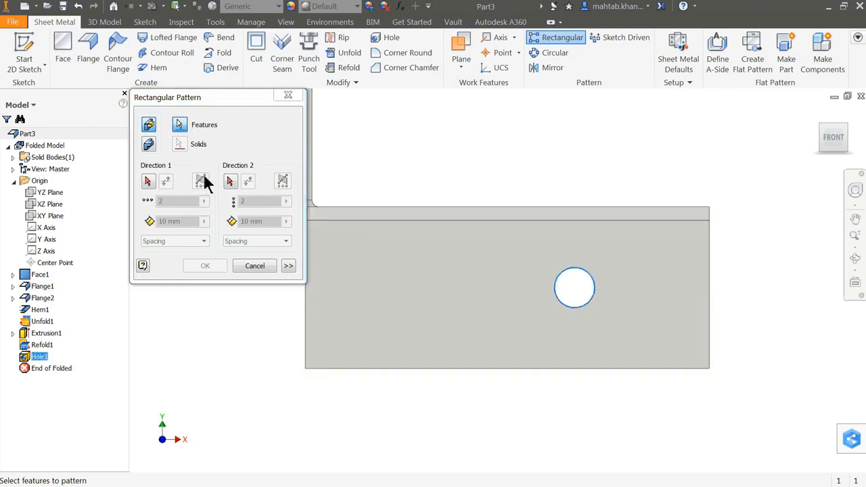
left_click(148, 182)
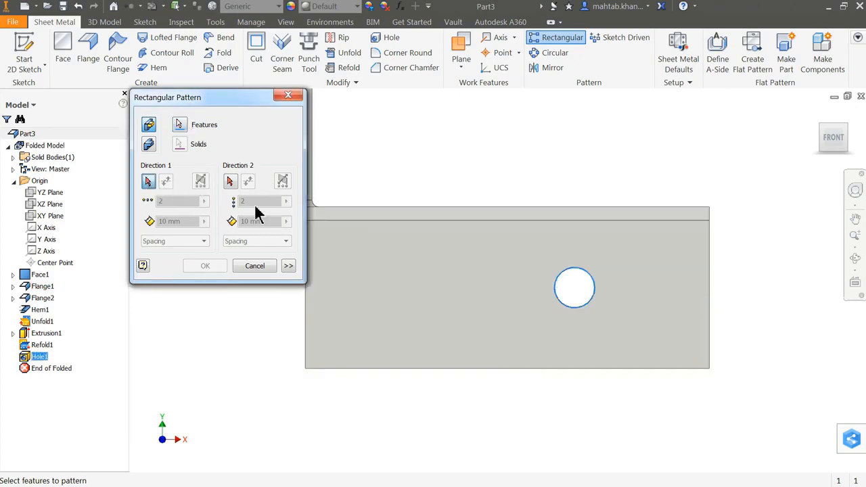
left_click(432, 220)
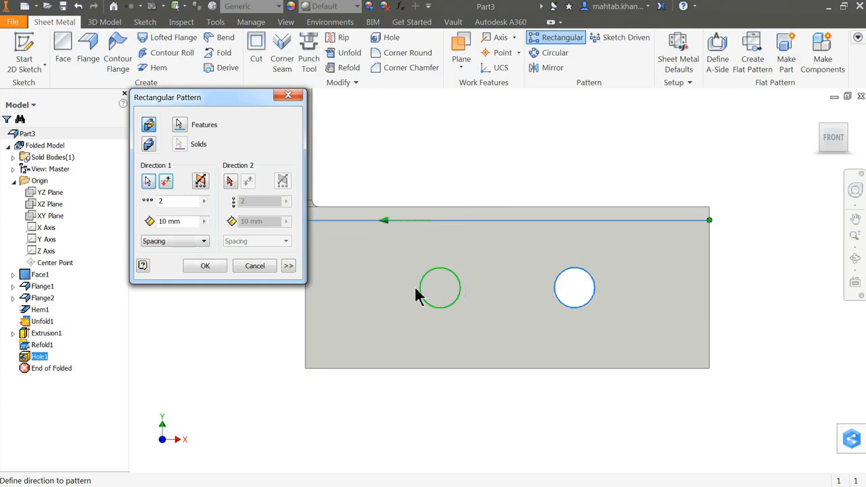
double_click(161, 201)
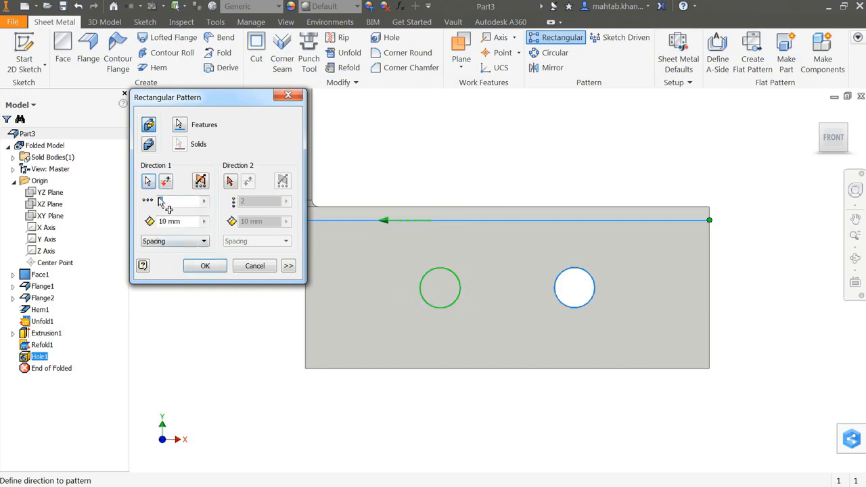
double_click(161, 222)
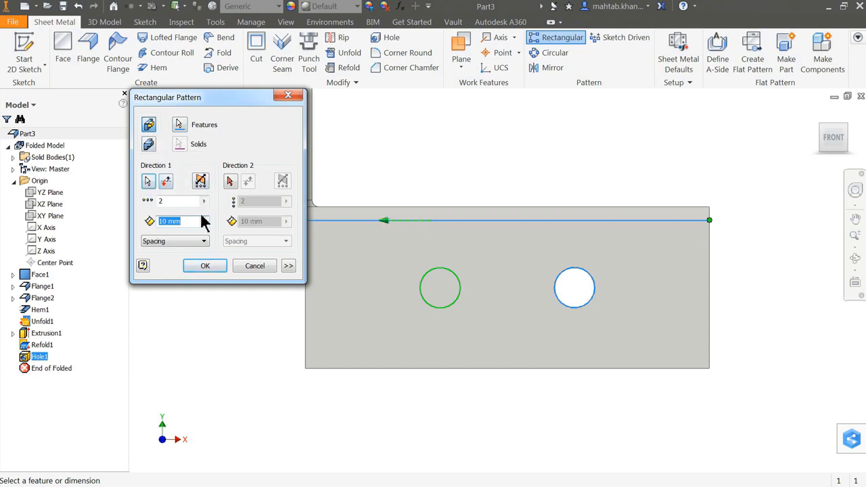
double_click(162, 203)
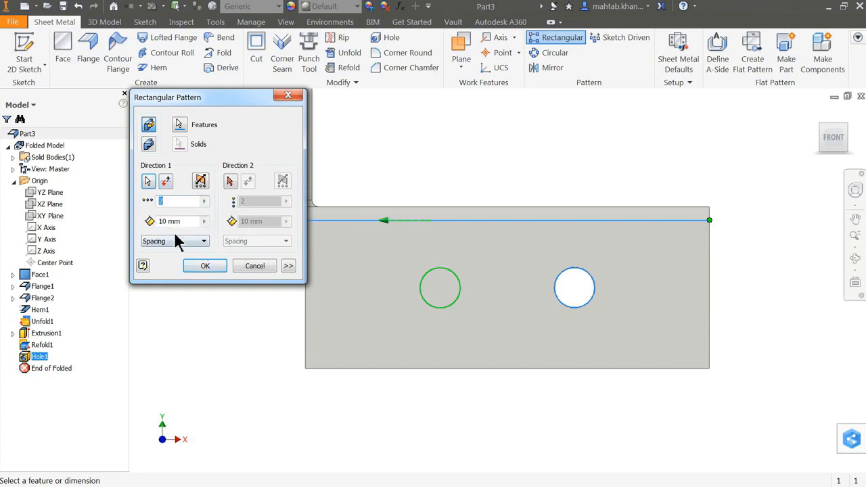
left_click(211, 268)
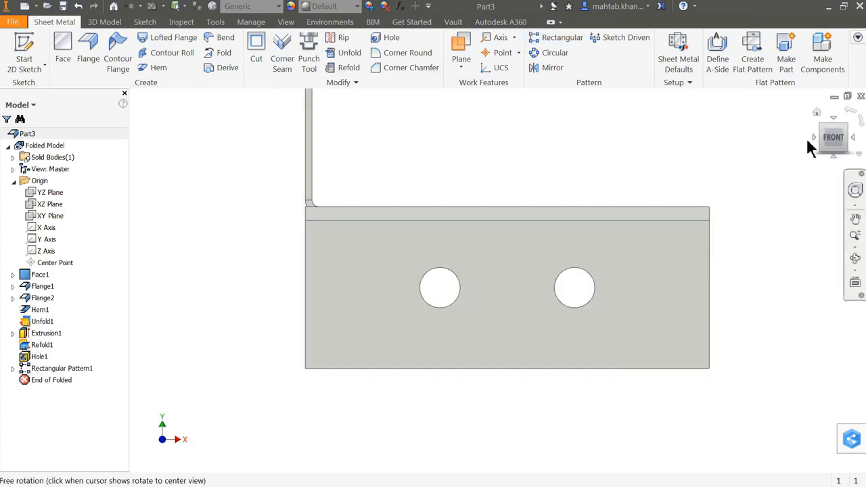
Step: Round the four lower corners of both side flanges with a 3 mm Corner Round
left_click_drag(818, 112, 820, 120)
left_click(817, 113)
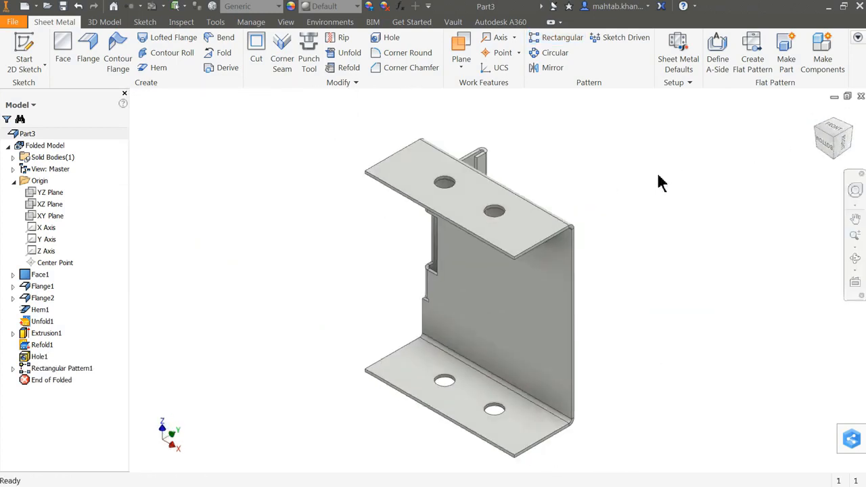
middle_click_drag(638, 178, 573, 225, "shift")
left_click_drag(573, 226, 551, 203)
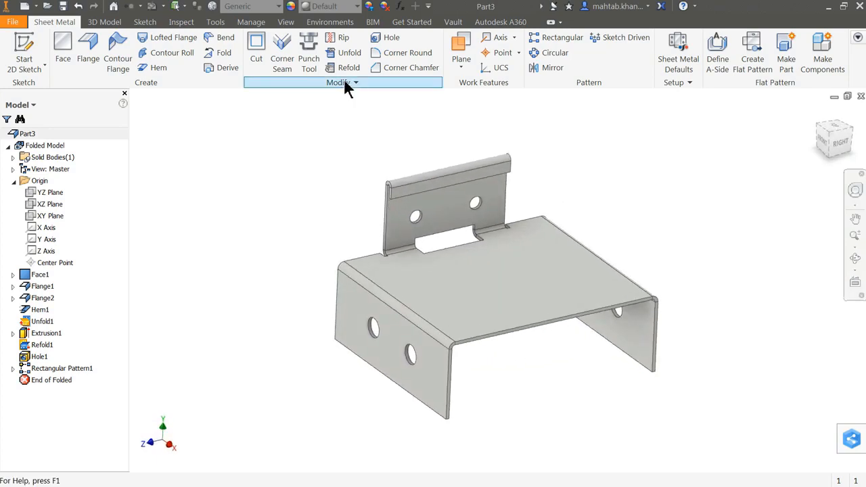
left_click(389, 53)
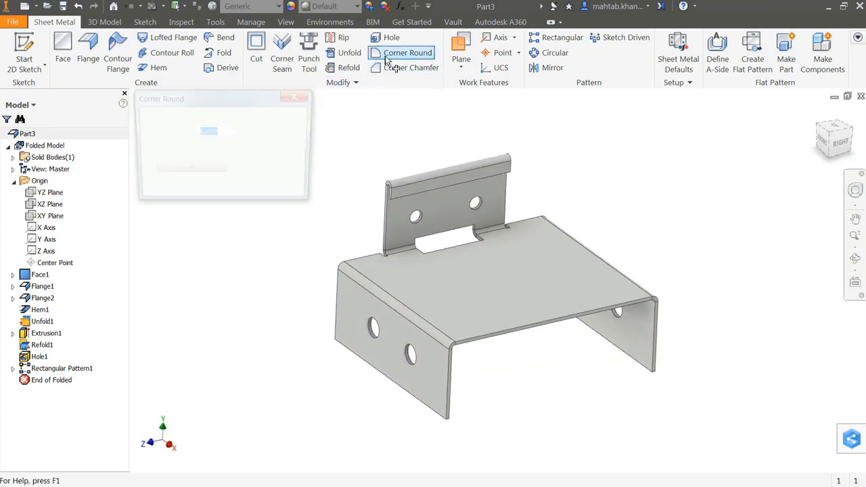
left_click(212, 134)
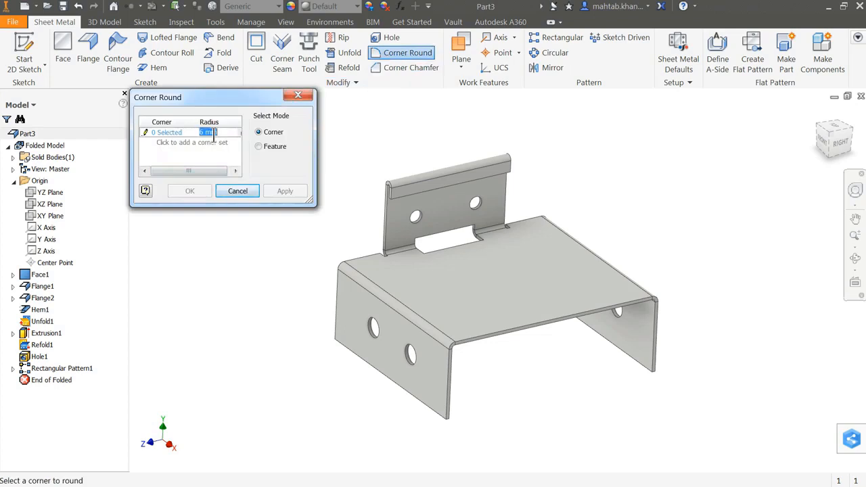
type("3")
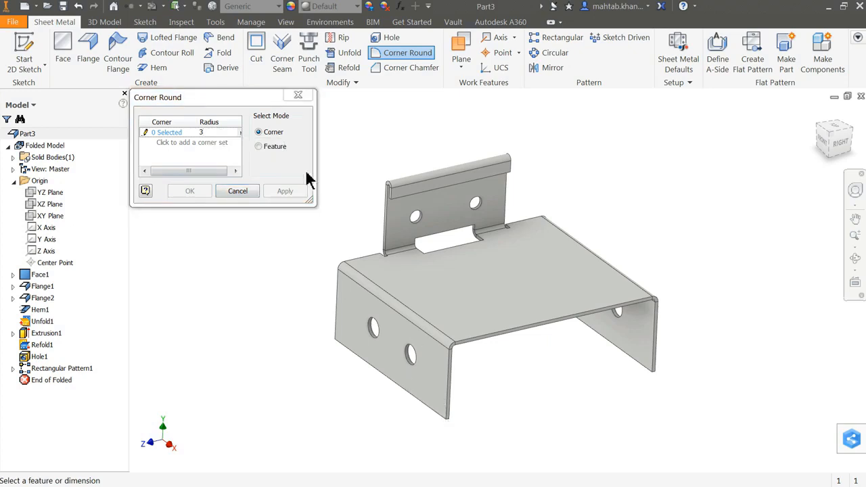
left_click(448, 424)
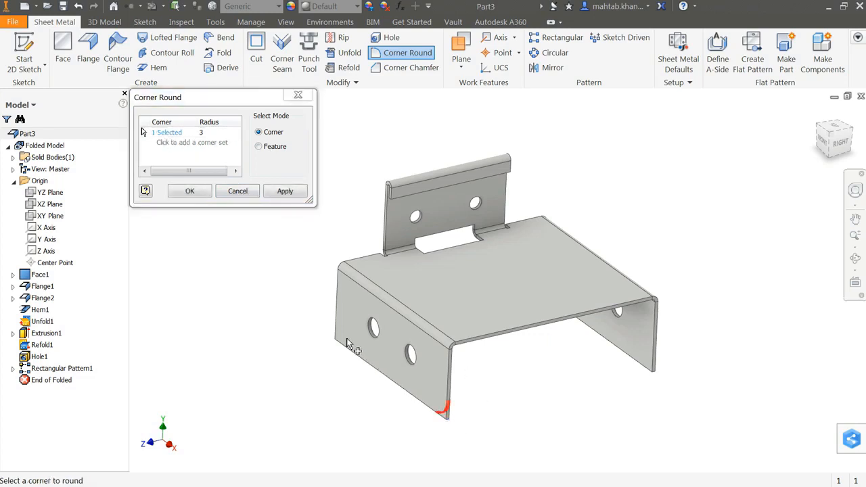
left_click(654, 376)
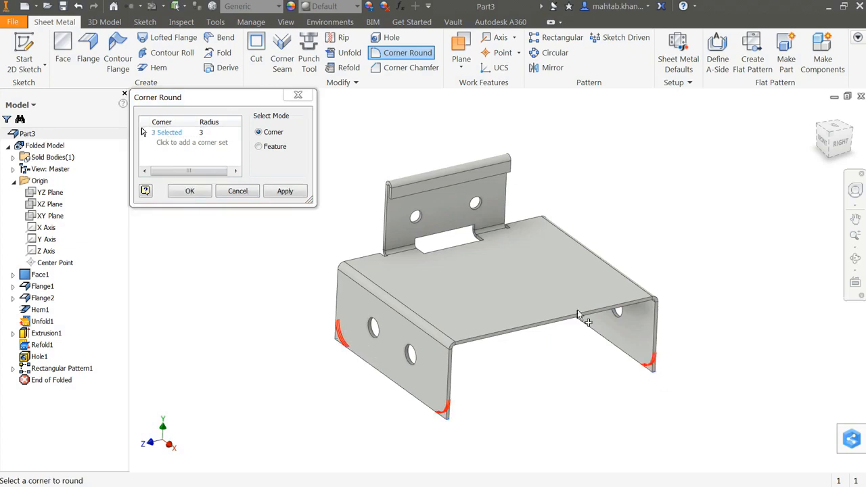
left_click(544, 290)
scroll(484, 344, "up", 3)
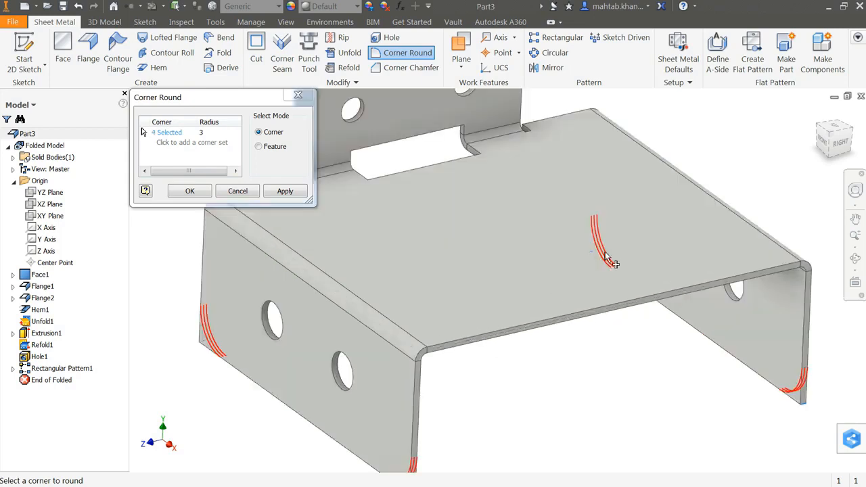
left_click(190, 191)
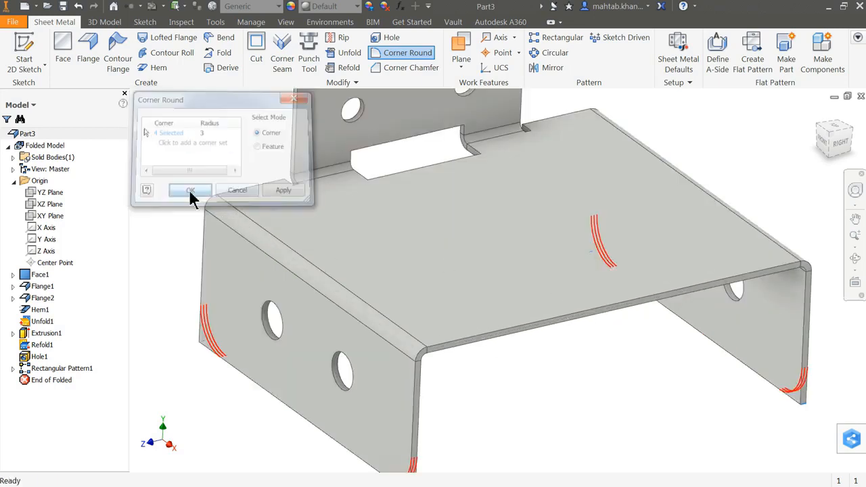
Step: Create the flat pattern of the finished folded bracket
scroll(307, 258, "down", 3)
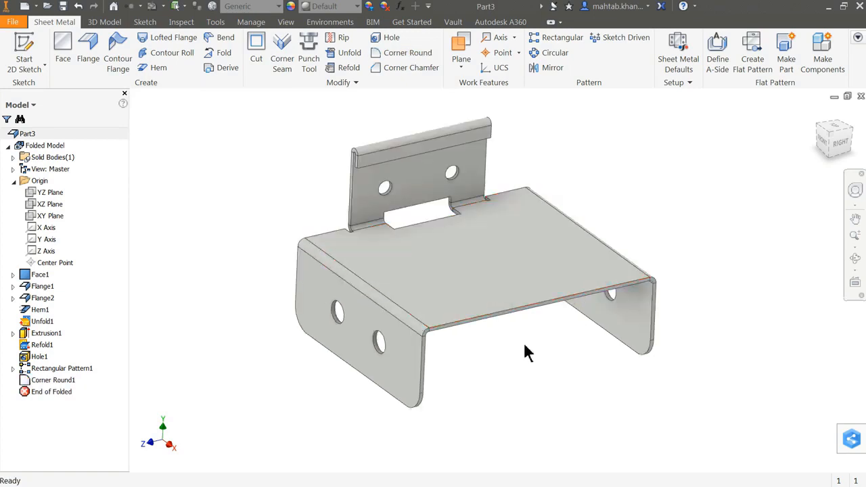
middle_click_drag(525, 345, 523, 316, "shift")
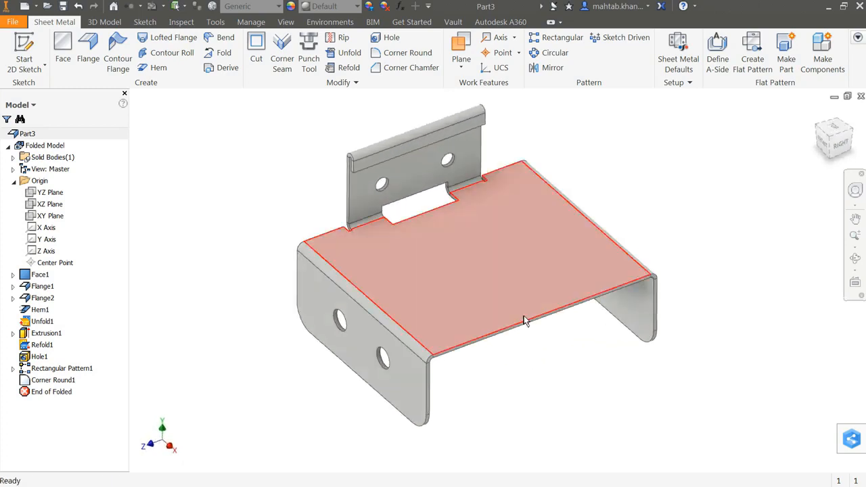
left_click(752, 62)
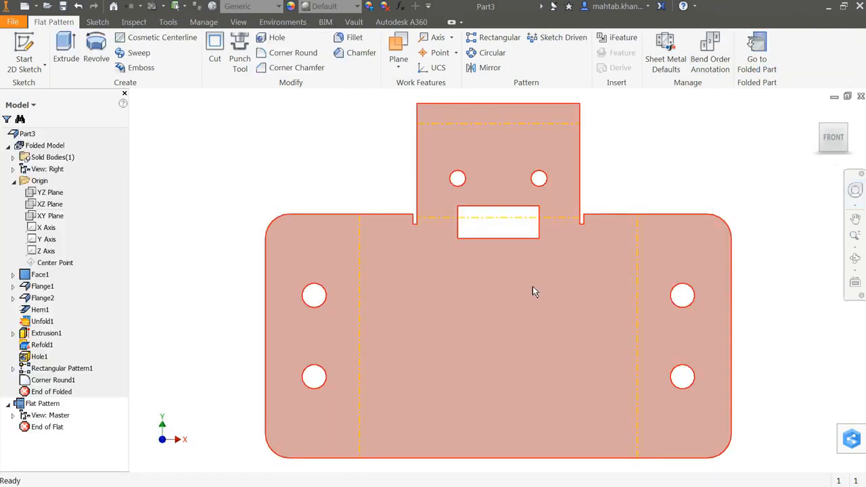
scroll(422, 293, "down", 3)
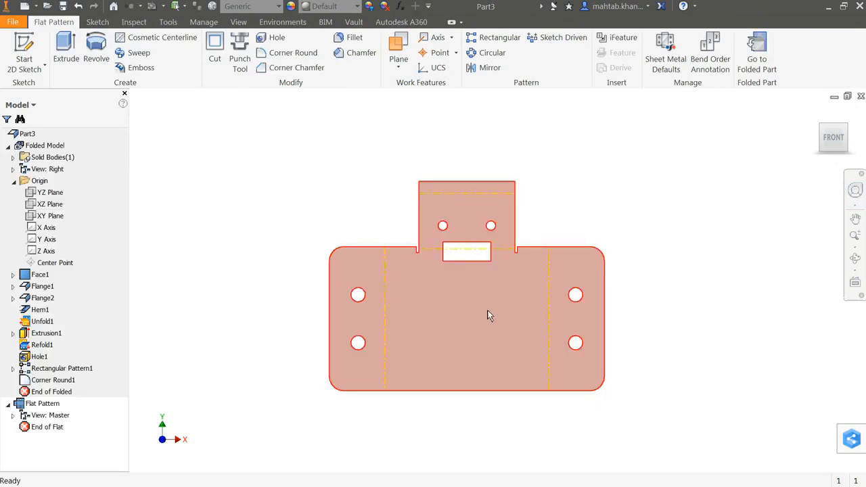
scroll(488, 310, "up", 4)
scroll(488, 310, "down", 3)
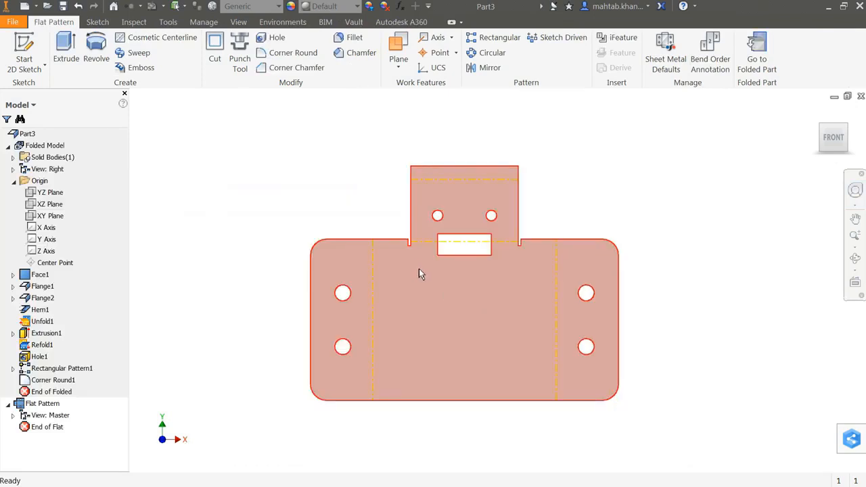
left_click(67, 8)
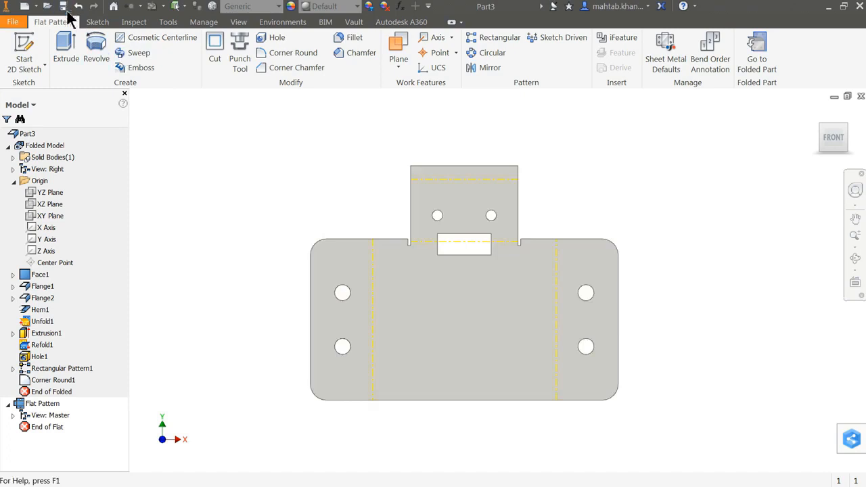
left_click(626, 374)
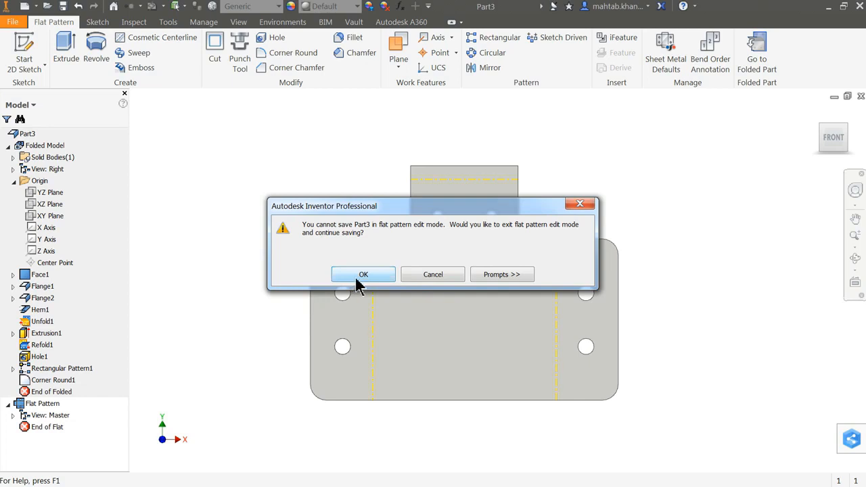
left_click(444, 276)
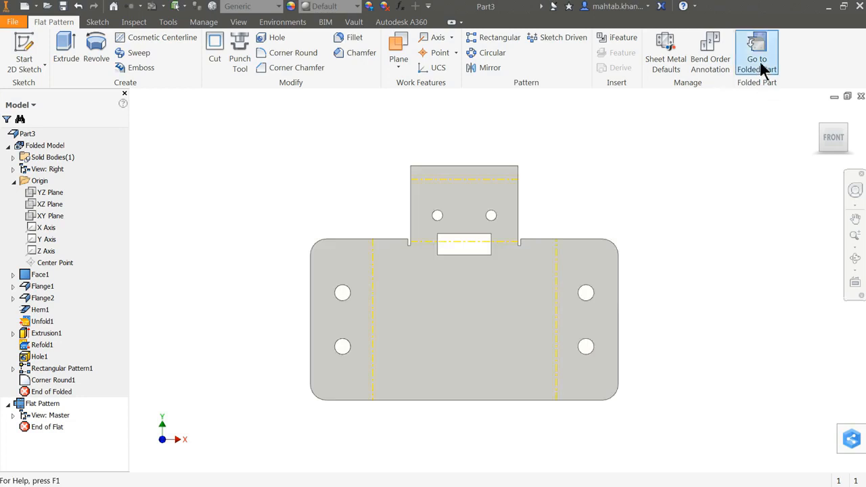
Step: Return to the folded part and save it on the Desktop as Part3
left_click(761, 66)
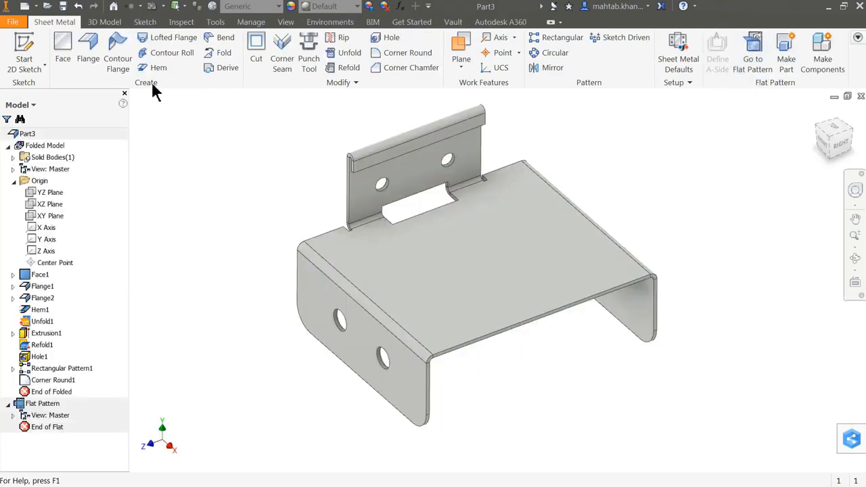
left_click(62, 6)
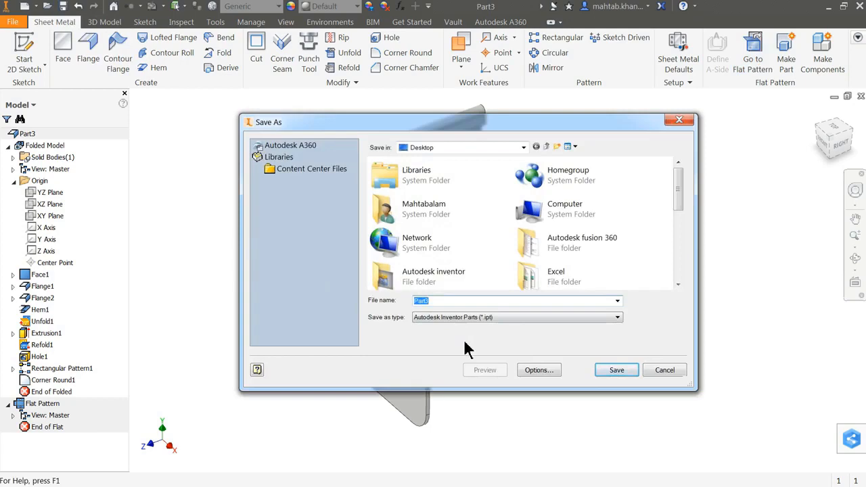
left_click(617, 370)
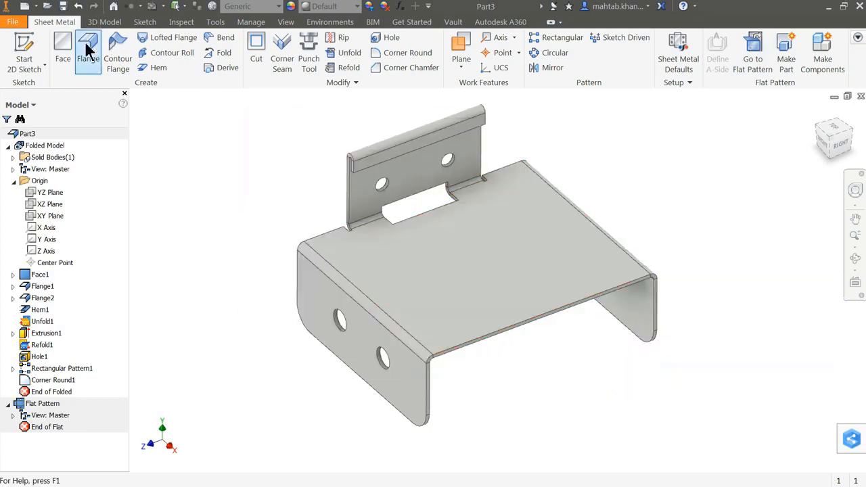
Step: Create a new drawing from the metric ISO.idw template
left_click(24, 6)
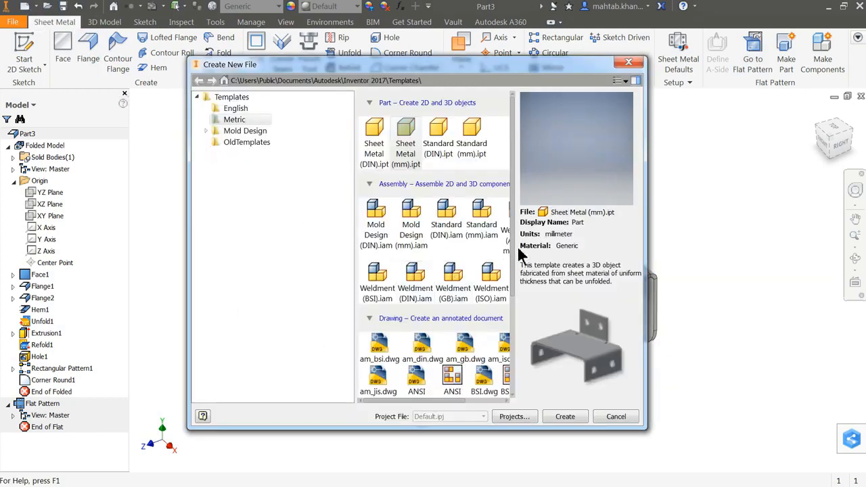
left_click_drag(514, 246, 516, 336)
left_click_drag(430, 400, 432, 400)
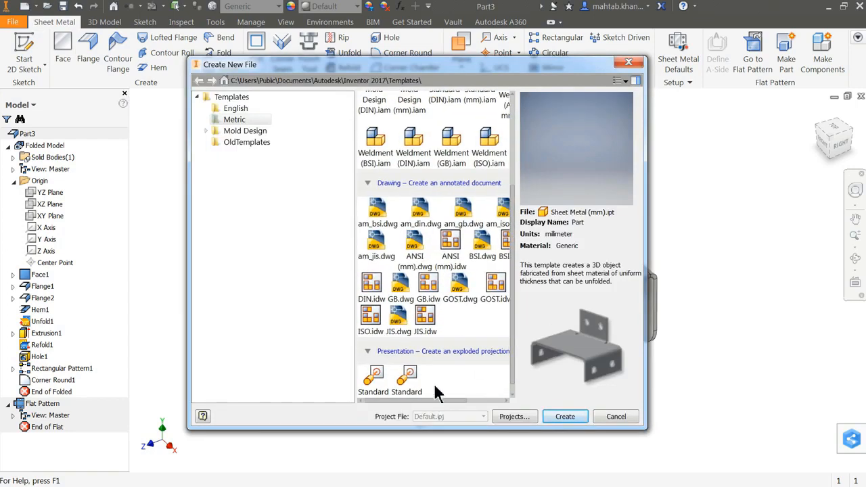
left_click(372, 317)
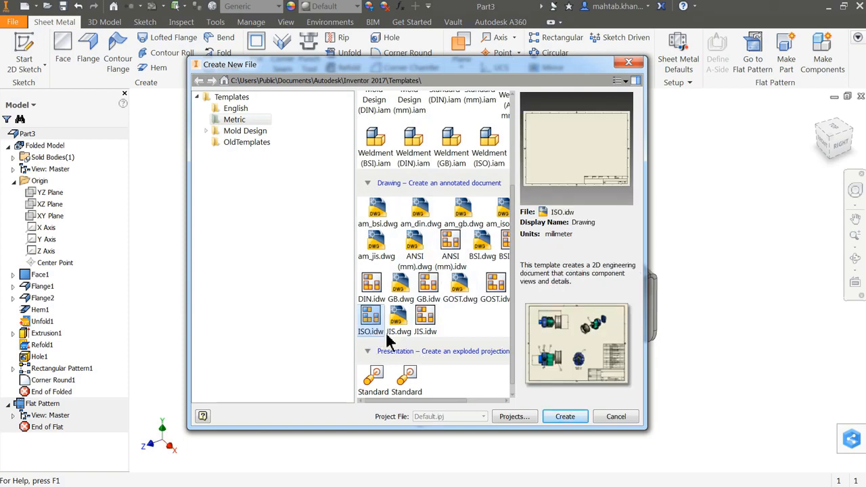
left_click(565, 416)
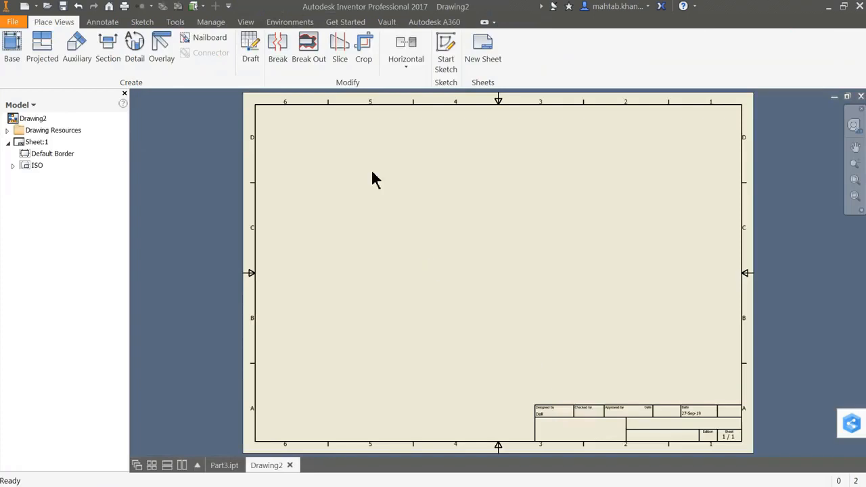
Step: Place a base view of Part3's flat pattern at 2:1 scale in the middle of the sheet
left_click(12, 49)
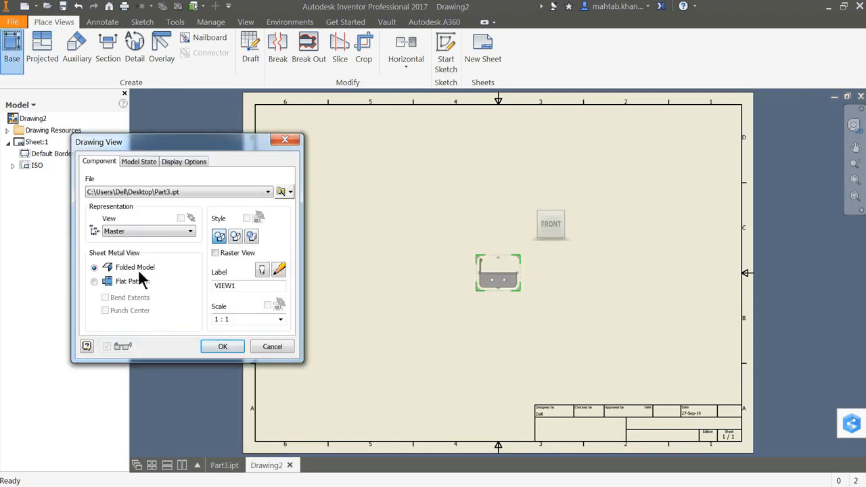
left_click(95, 282)
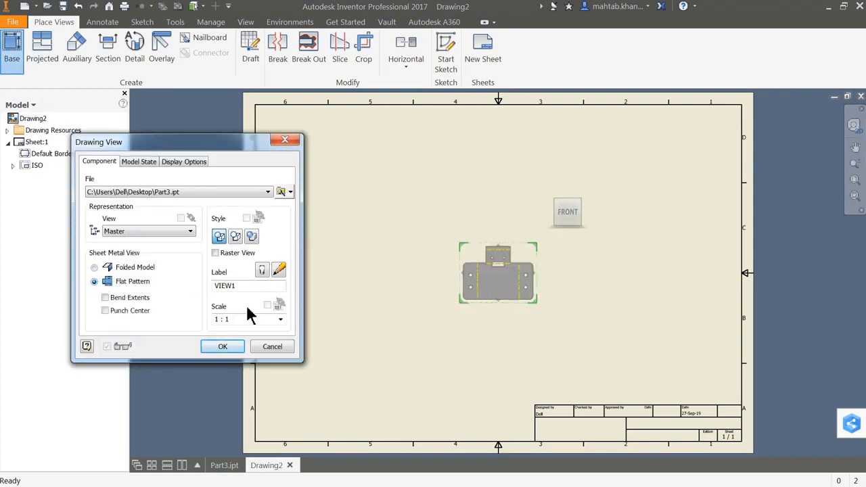
left_click(280, 320)
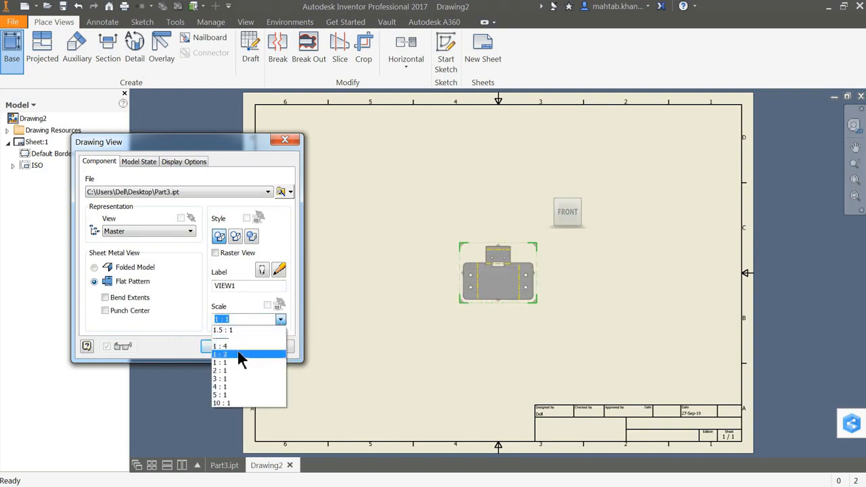
left_click(234, 370)
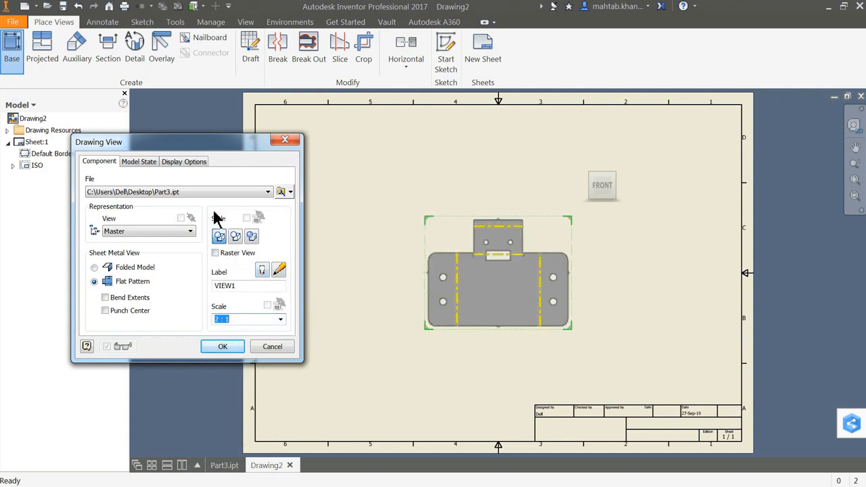
left_click(223, 348)
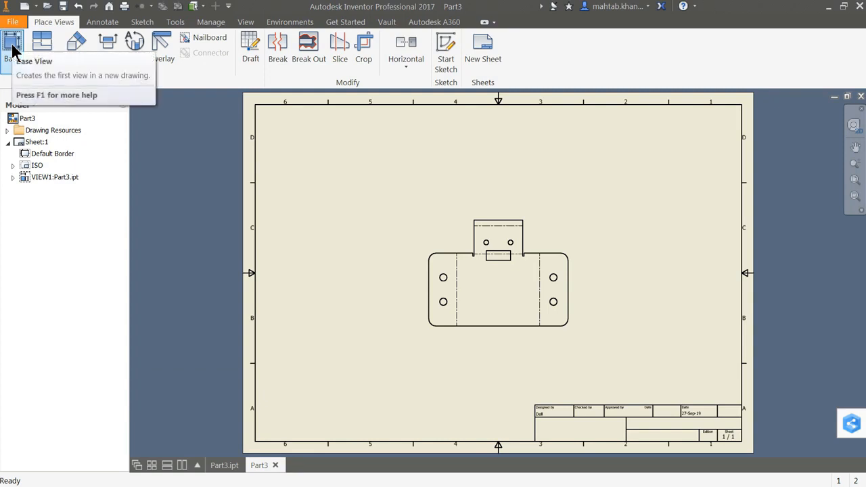
Step: Place a 2:1 base view of the folded model with projected views to its left and above it
left_click(12, 45)
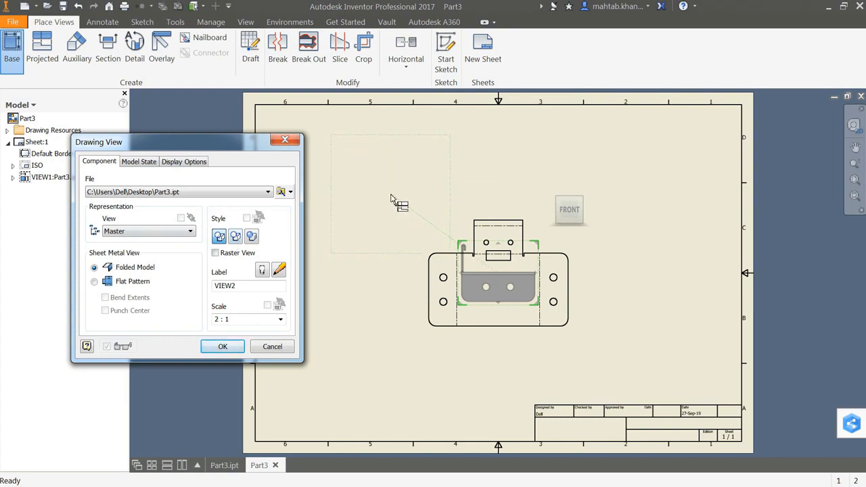
left_click(372, 274)
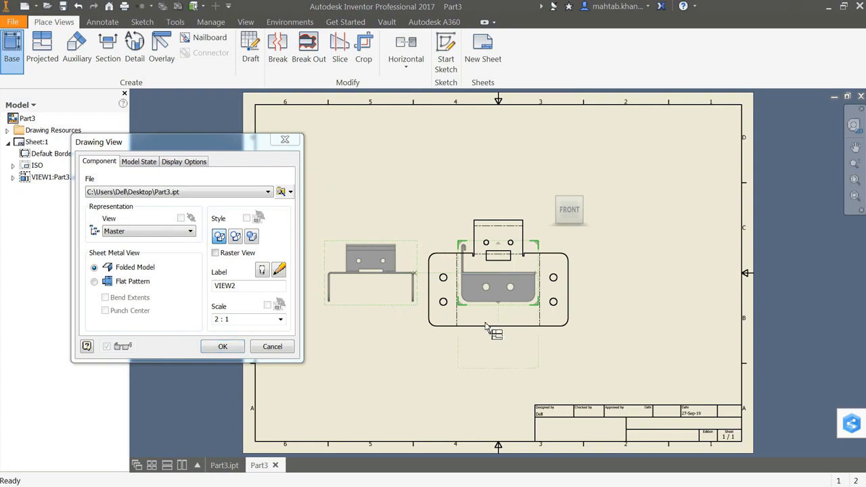
left_click(497, 175)
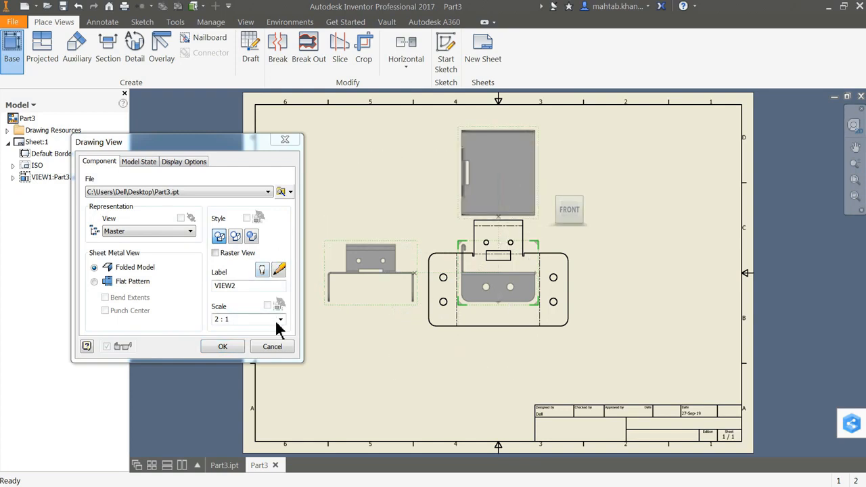
left_click(225, 351)
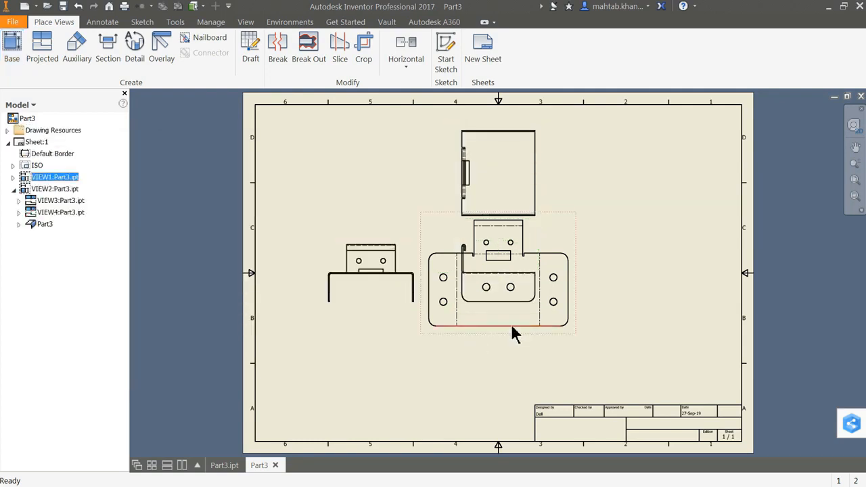
Step: Move the flat pattern view clear of the folded views to the sheet's upper-right corner
mouse_move(521, 335)
left_mouse_down()
mouse_move(519, 399)
mouse_move(451, 413)
mouse_move(626, 346)
mouse_move(691, 266)
mouse_move(680, 236)
left_mouse_up()
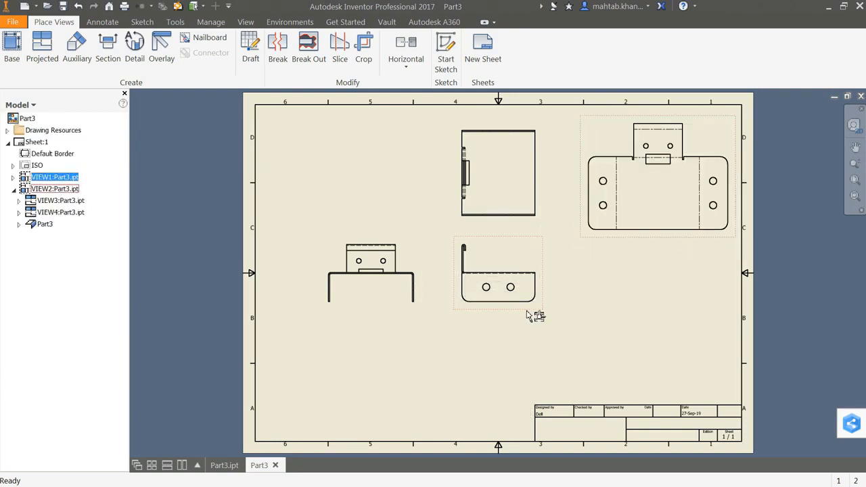
scroll(692, 209, "up", 6)
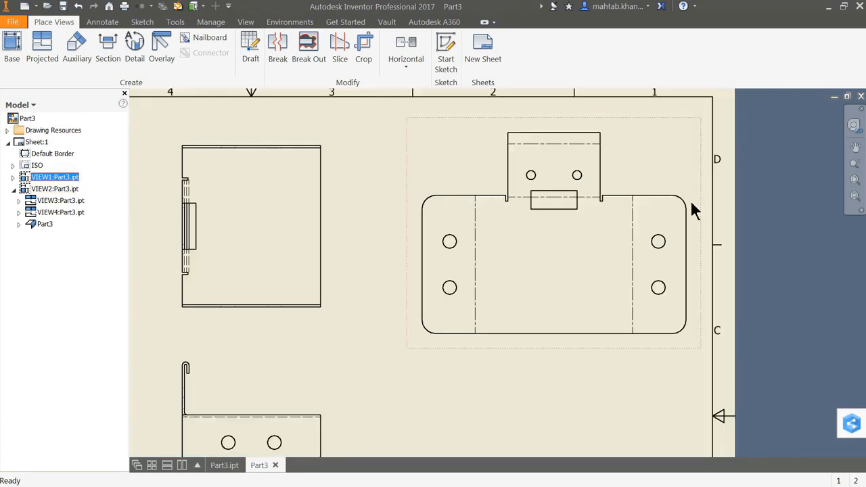
scroll(487, 265, "down", 5)
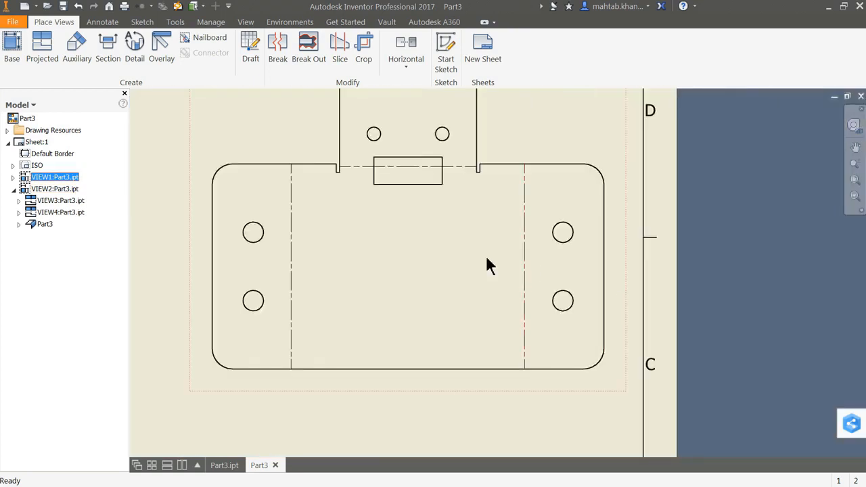
scroll(465, 258, "up", 2)
scroll(495, 253, "up", 3)
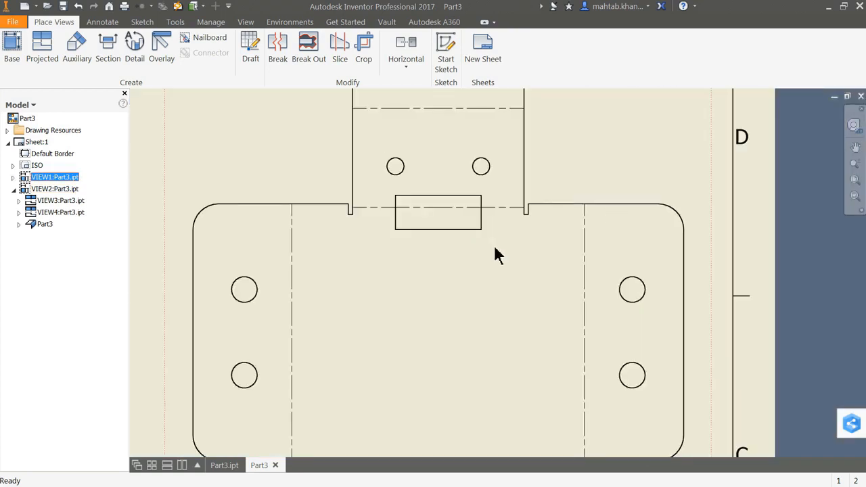
scroll(495, 253, "down", 2)
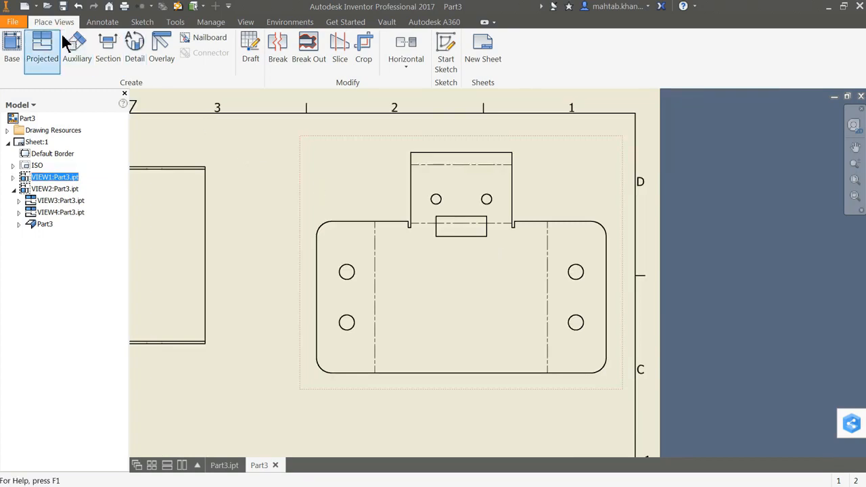
Step: Dimension the flat pattern's overall width between its two outer side edges, placing the dimension below the view
left_click(106, 23)
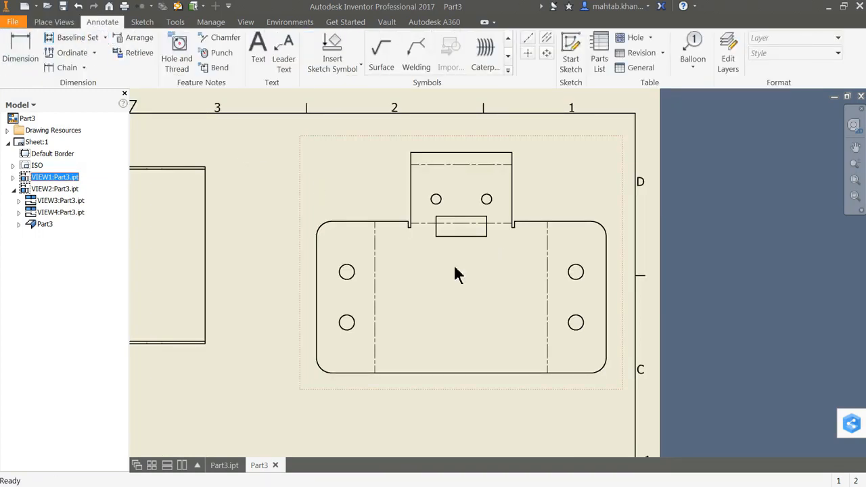
left_click(607, 336)
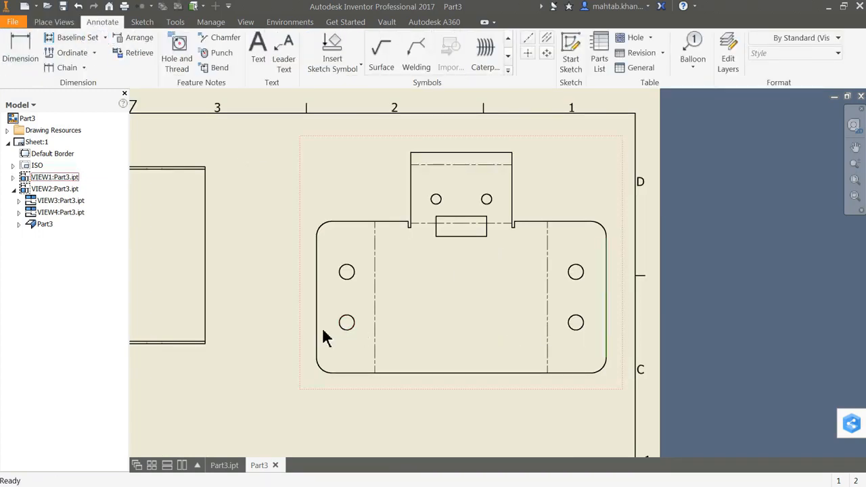
left_click(12, 57)
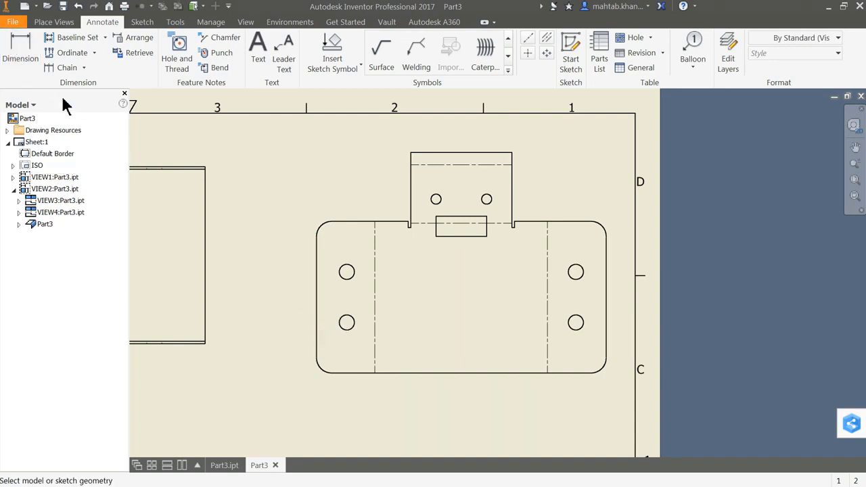
left_click(317, 327)
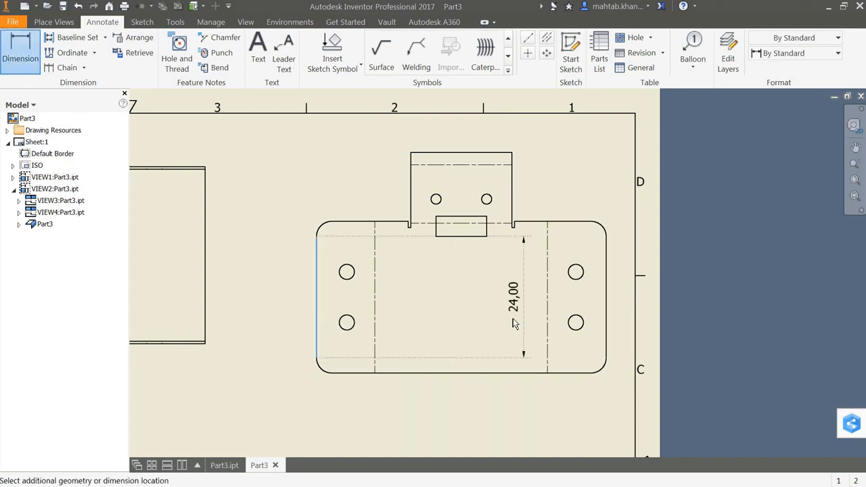
left_click(607, 326)
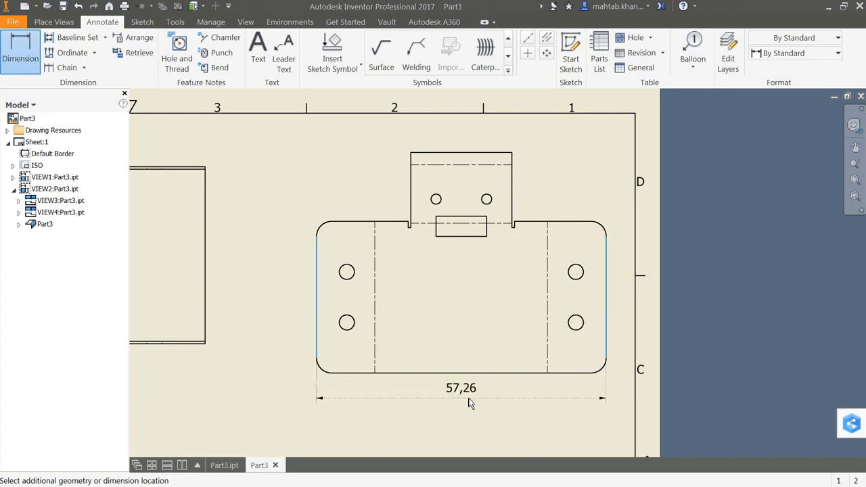
left_click(469, 399)
Step: Dimension the height of the flat pattern's main body between its upper and lower edges, placing the dimension left of the view
left_click(361, 222)
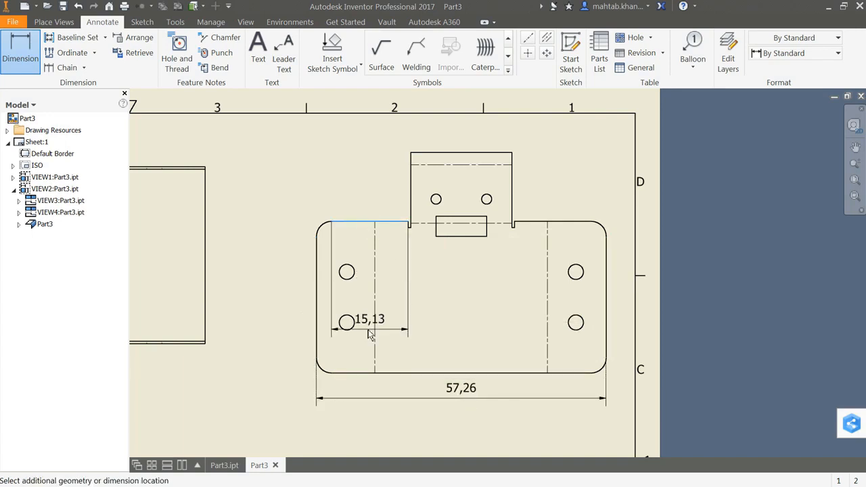
left_click(367, 373)
left_click(284, 305)
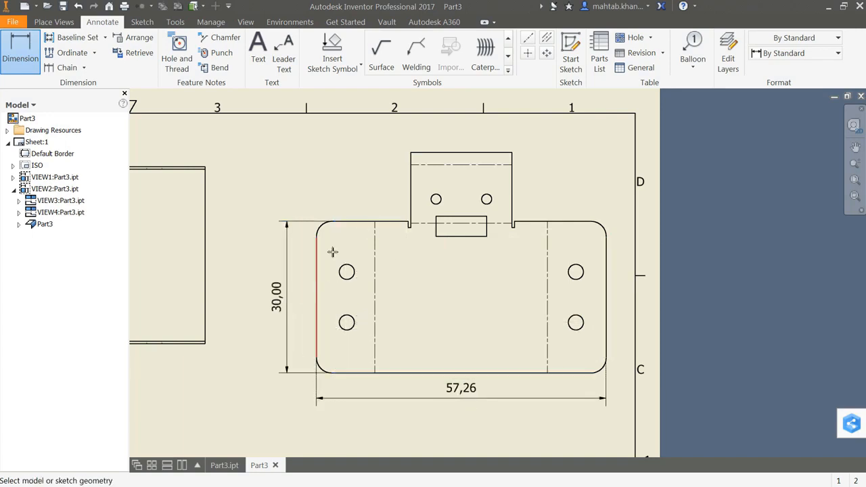
left_click(324, 229)
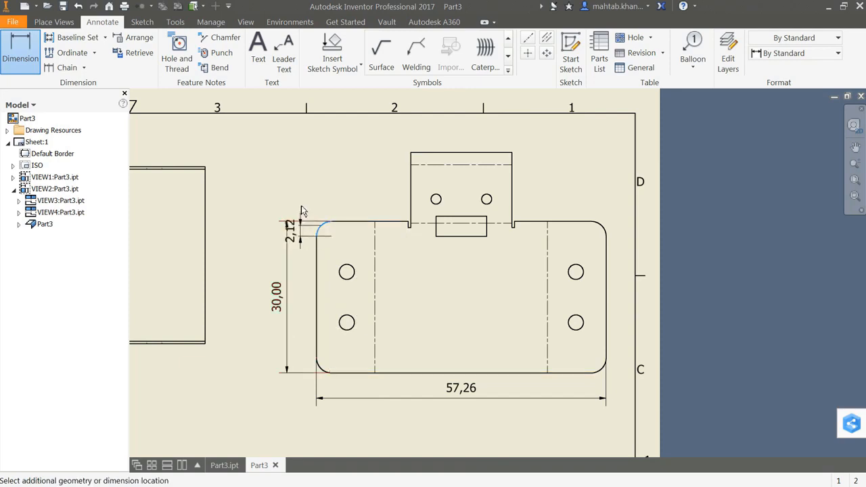
key("Escape")
key("Escape")
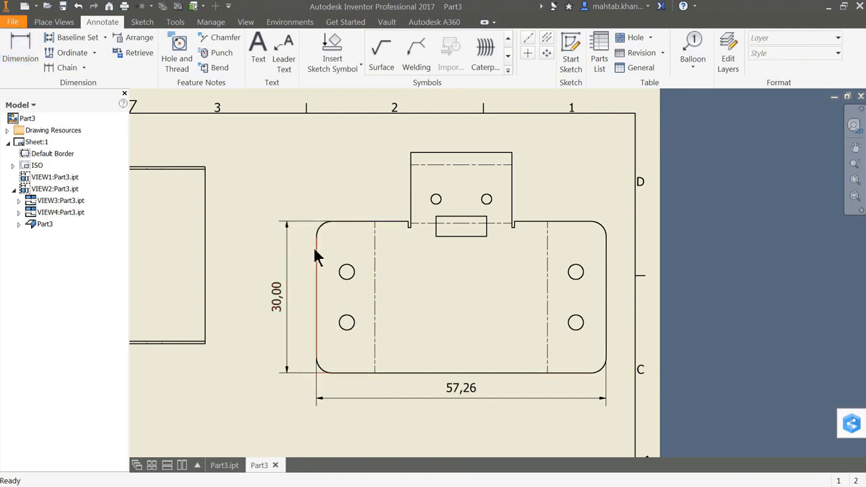
Step: Dimension the radius of the flat pattern's upper-left corner outside the outline, and the vertical spacing between the two left holes
left_click(20, 47)
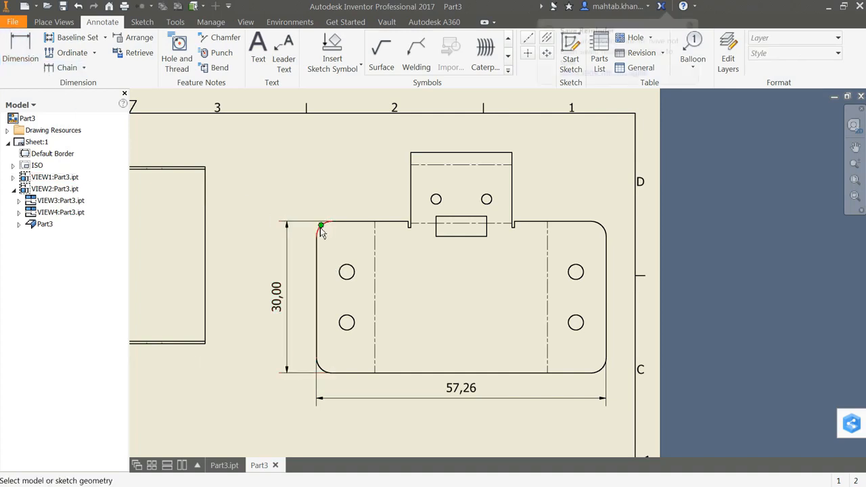
left_click(321, 230)
left_click(319, 227)
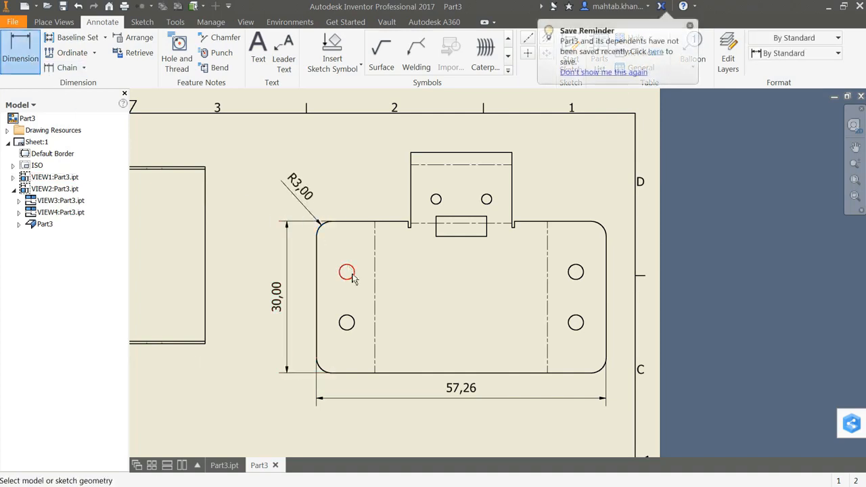
left_click(348, 272)
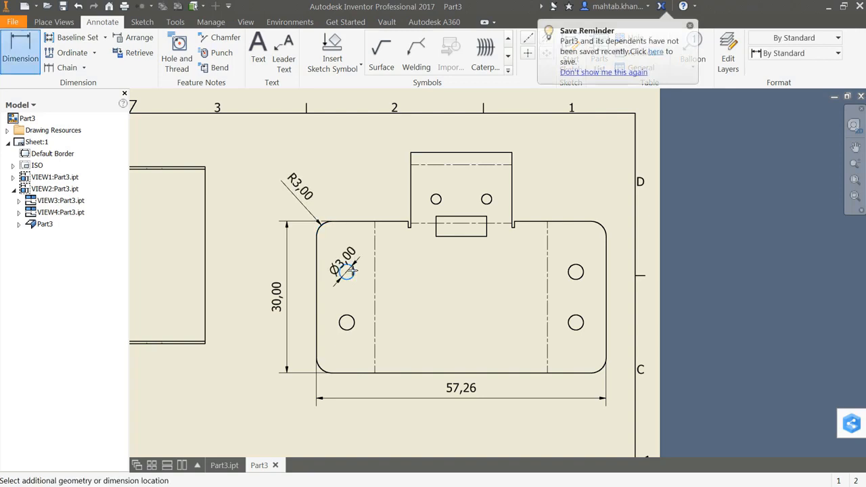
left_click(347, 324)
left_click(305, 301)
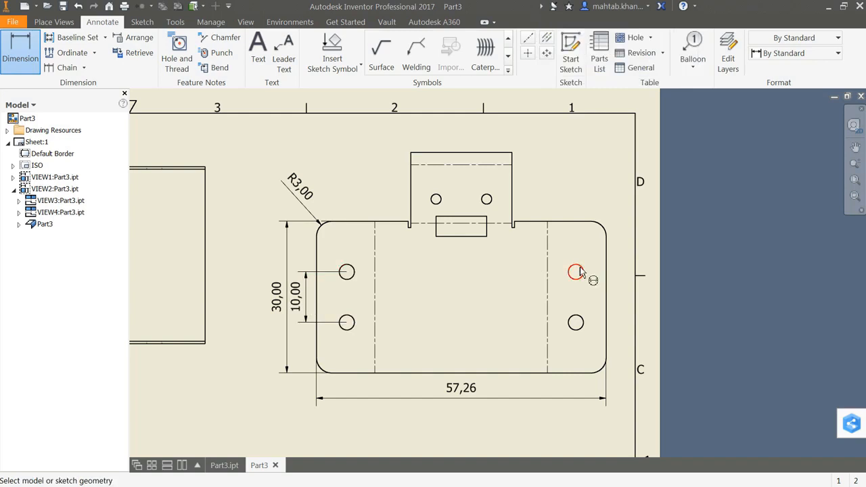
Step: Dimension the diameter of the flat pattern's upper-right hole and the width of the tab, placing both dimensions above the main body
left_click(576, 271)
left_click(598, 191)
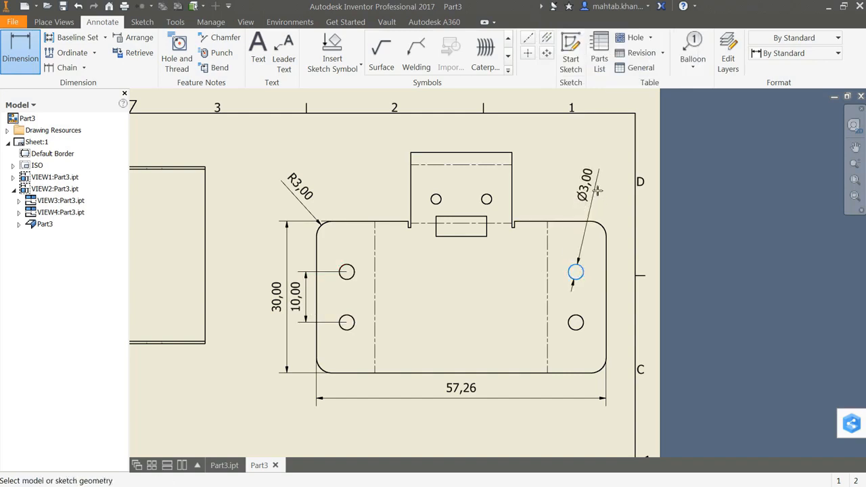
left_click(482, 153)
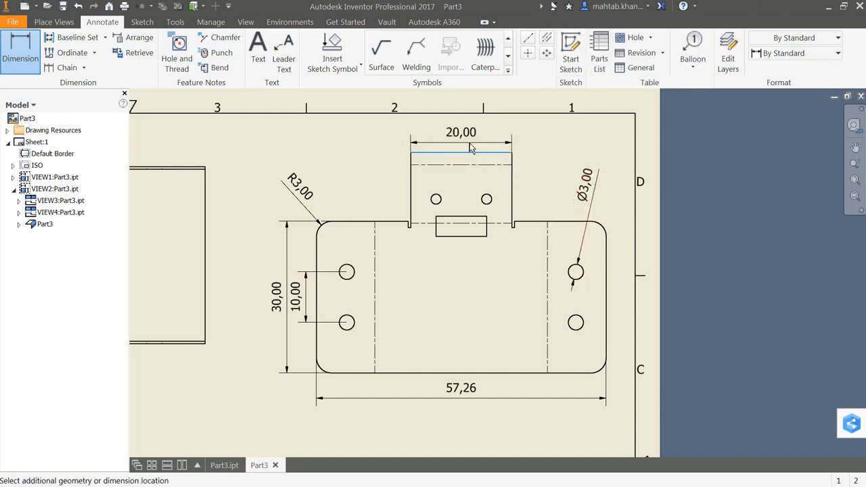
left_click(470, 143)
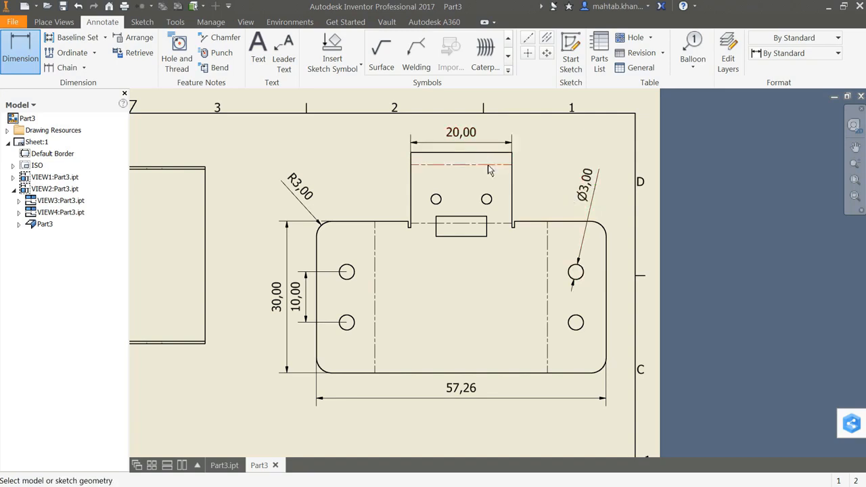
Step: Dimension the diameter of the tab's right hole and the width and height of the rectangular cutout at the tab's base
left_click(491, 201)
left_click(497, 203)
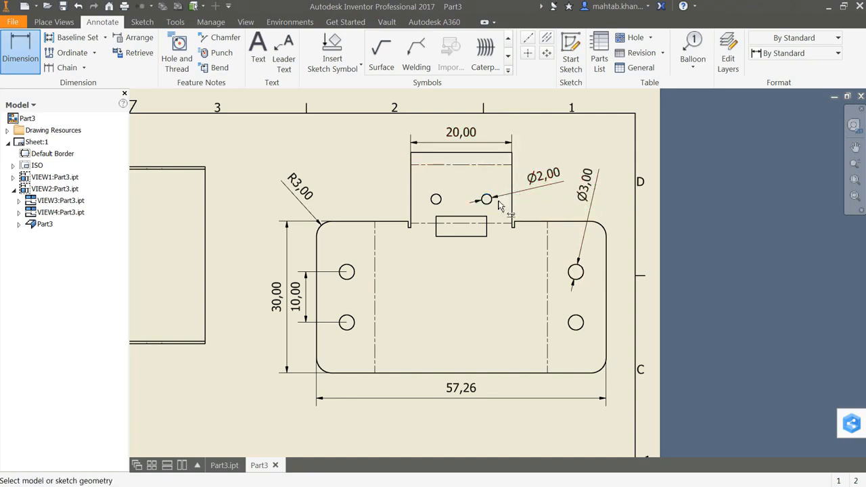
left_click(467, 236)
left_click(462, 268)
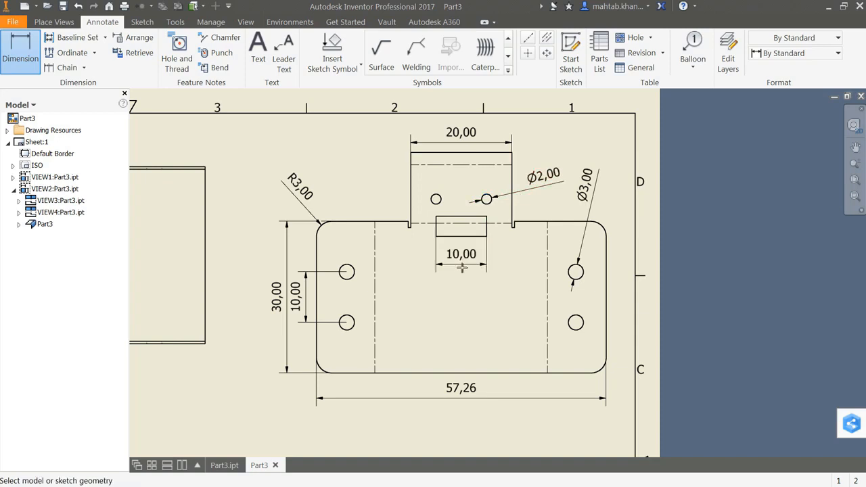
left_click(487, 229)
left_click(505, 263)
scroll(531, 294, "up", 8)
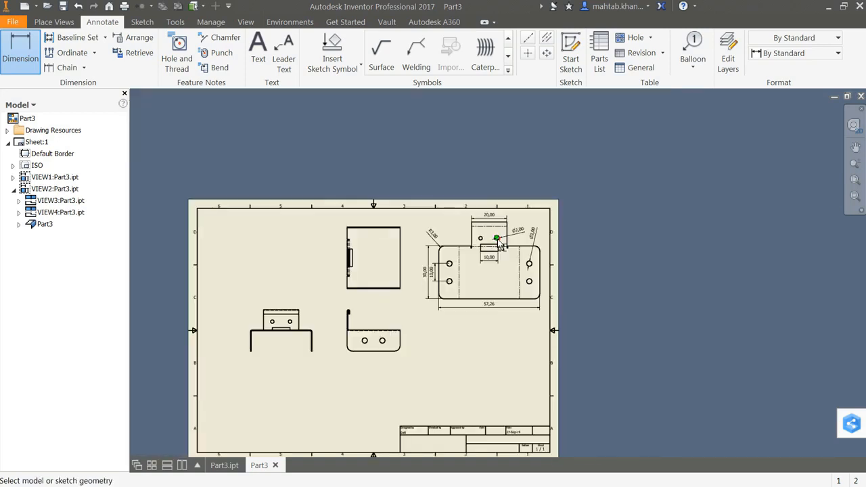
scroll(473, 273, "down", 5)
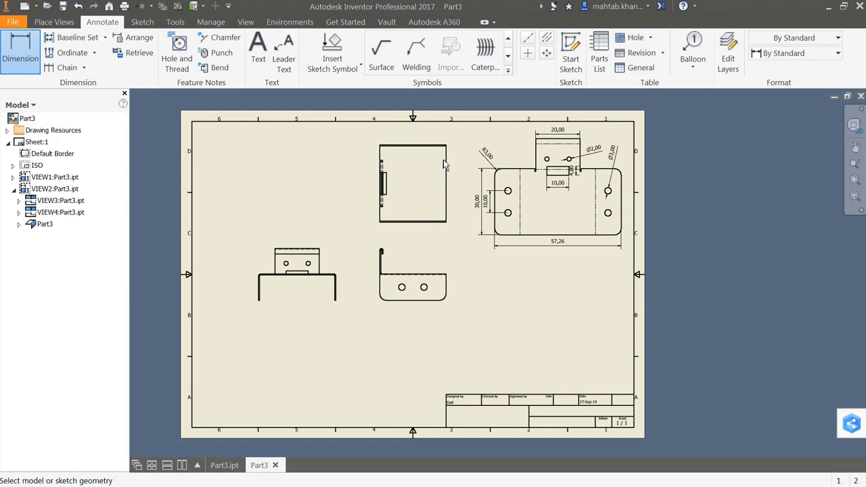
scroll(612, 149, "down", 2)
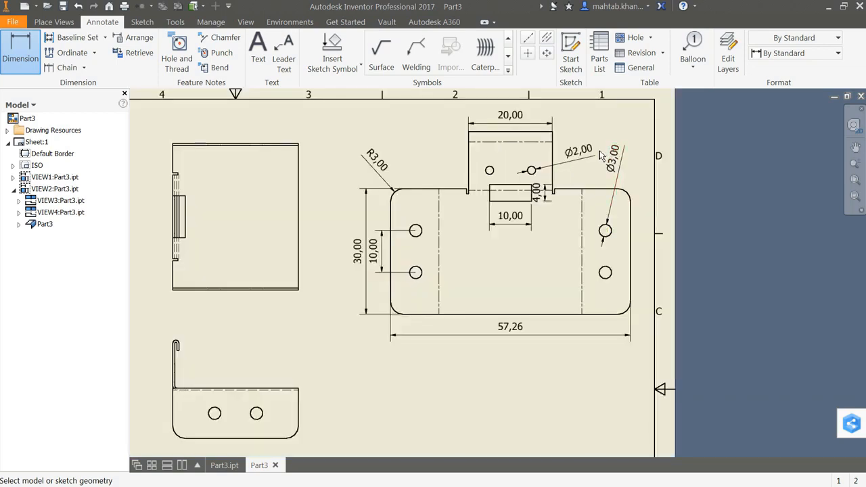